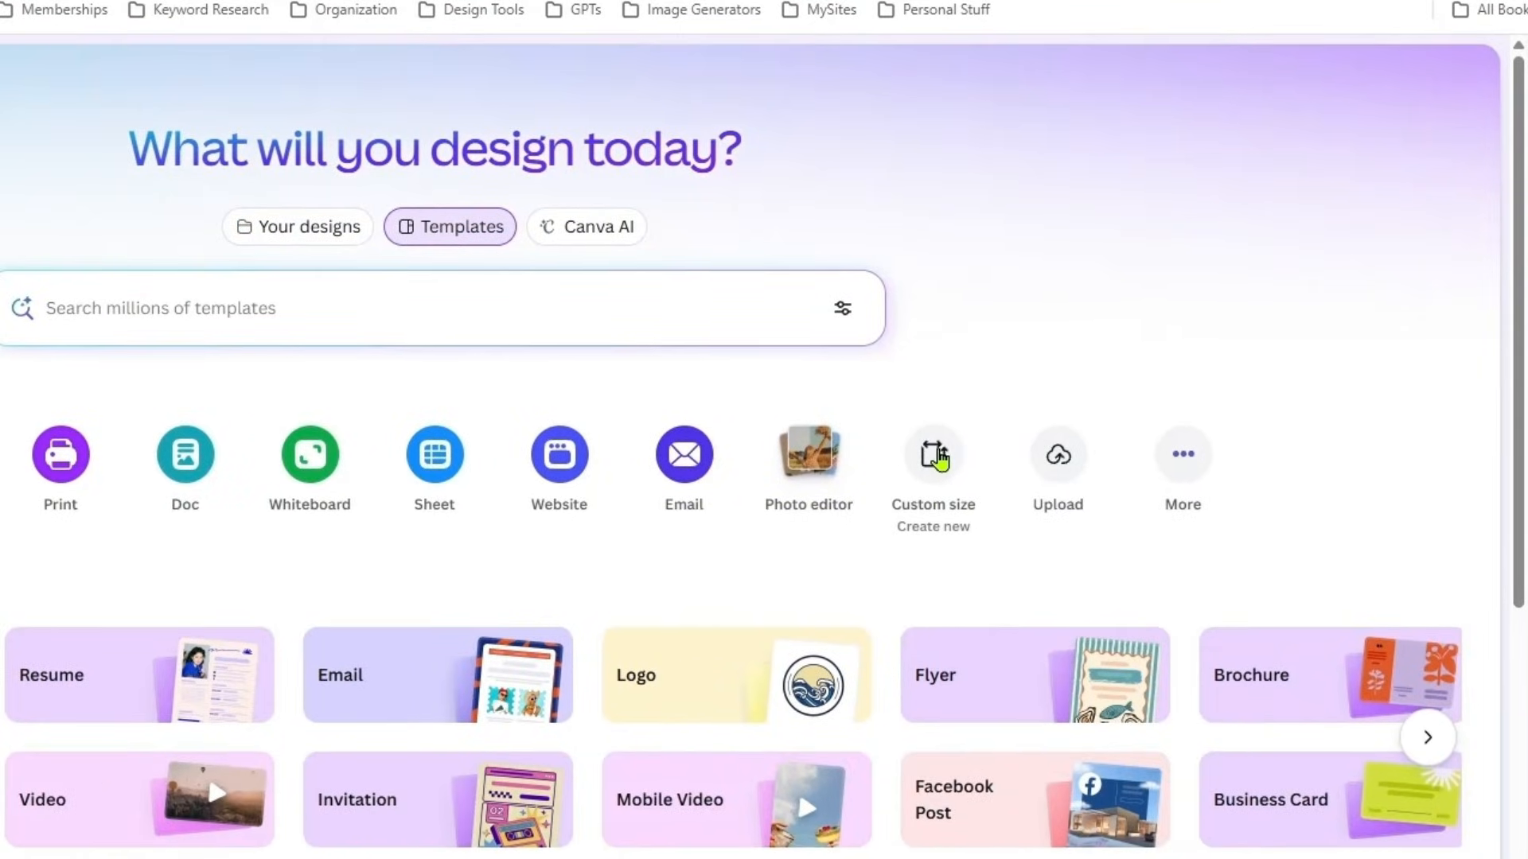
- Create a new custom-size design measuring 3000 × 3000 px
left_click(938, 456)
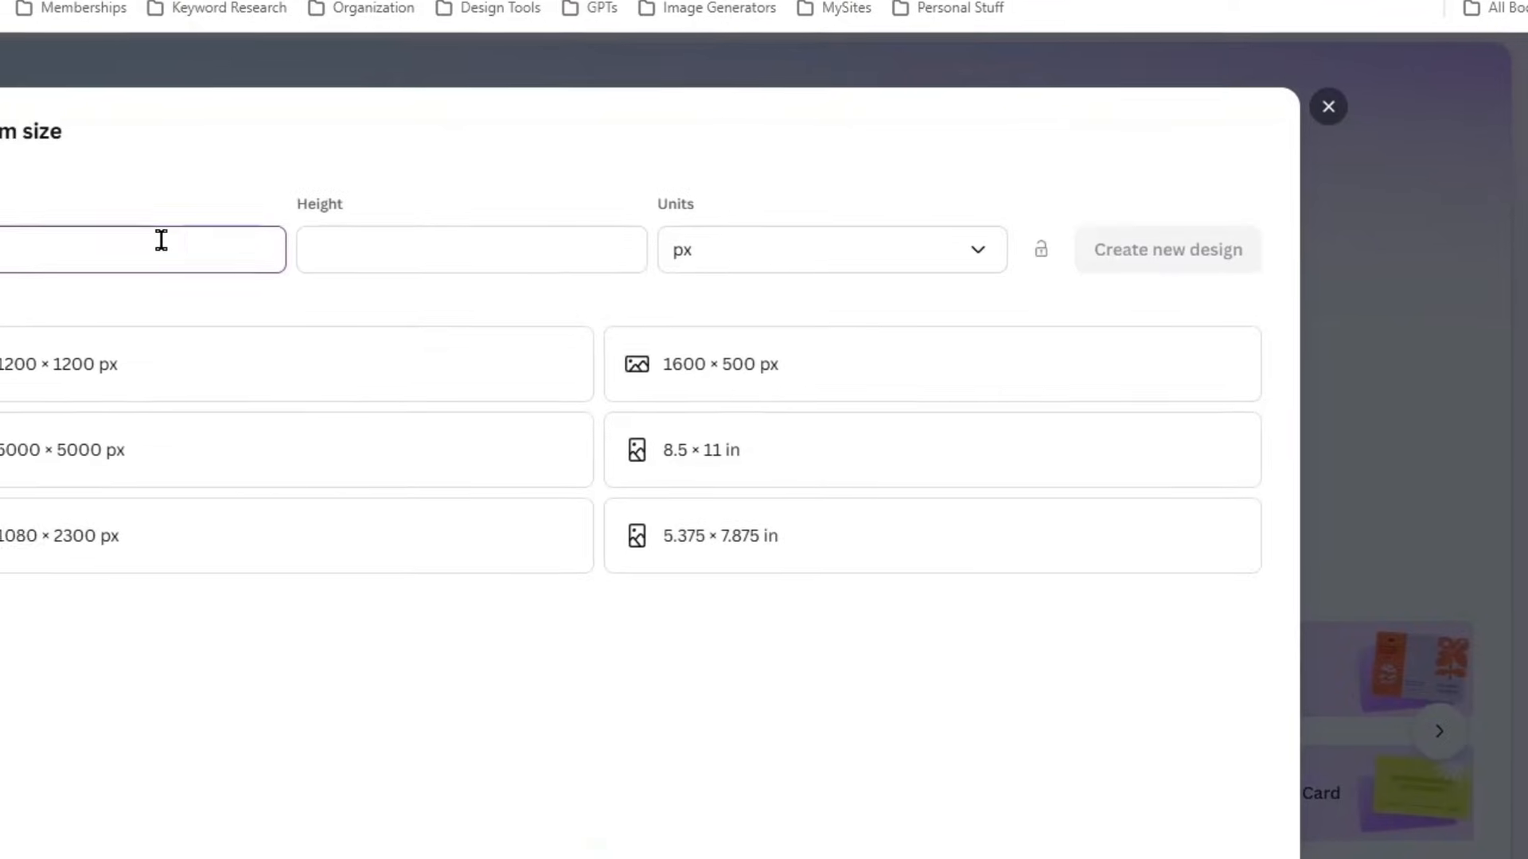
type("30")
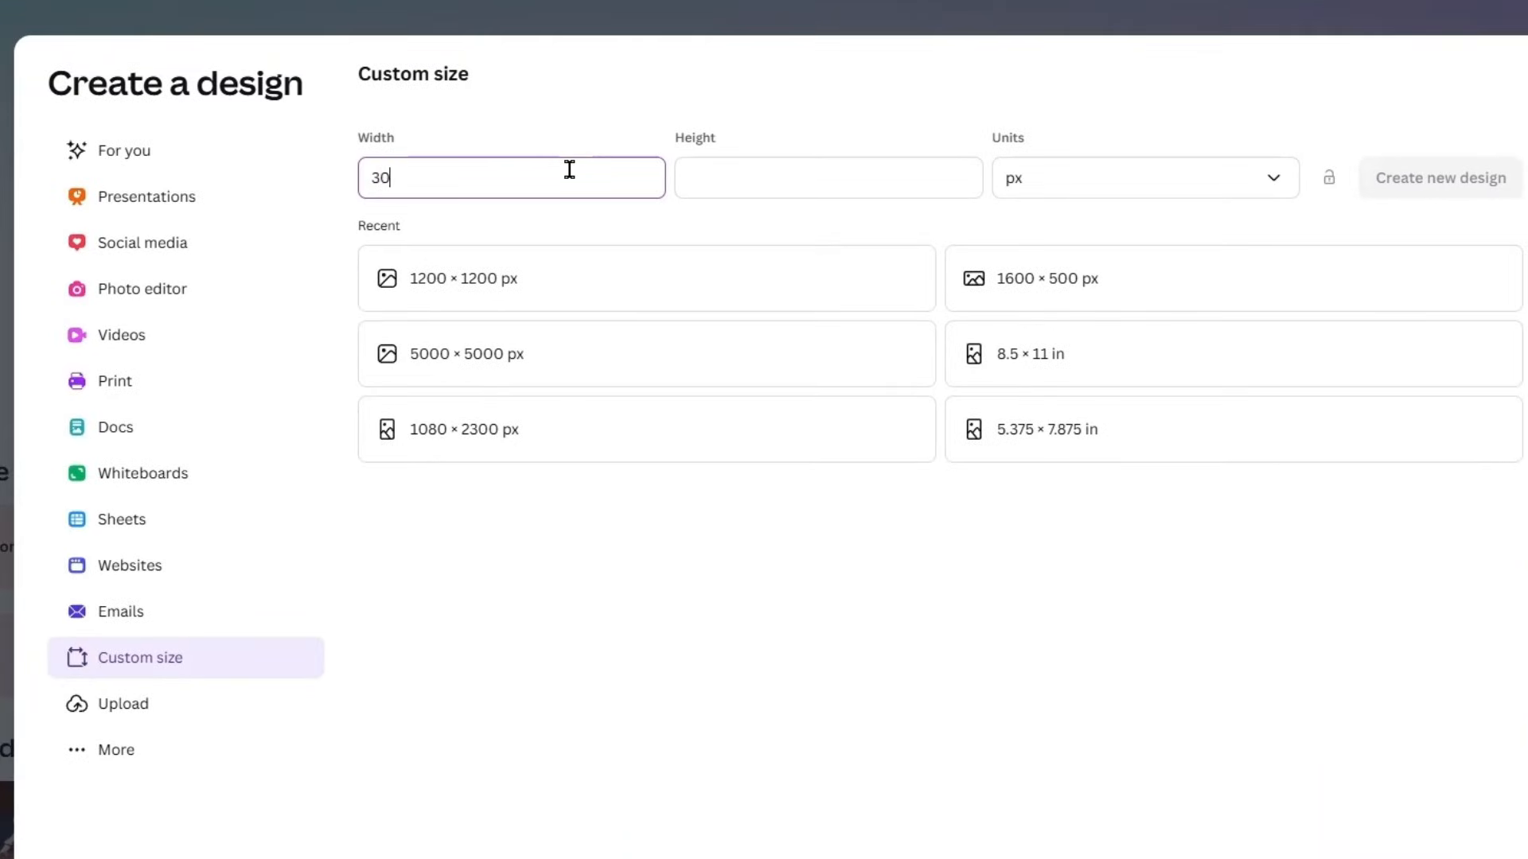
type("00")
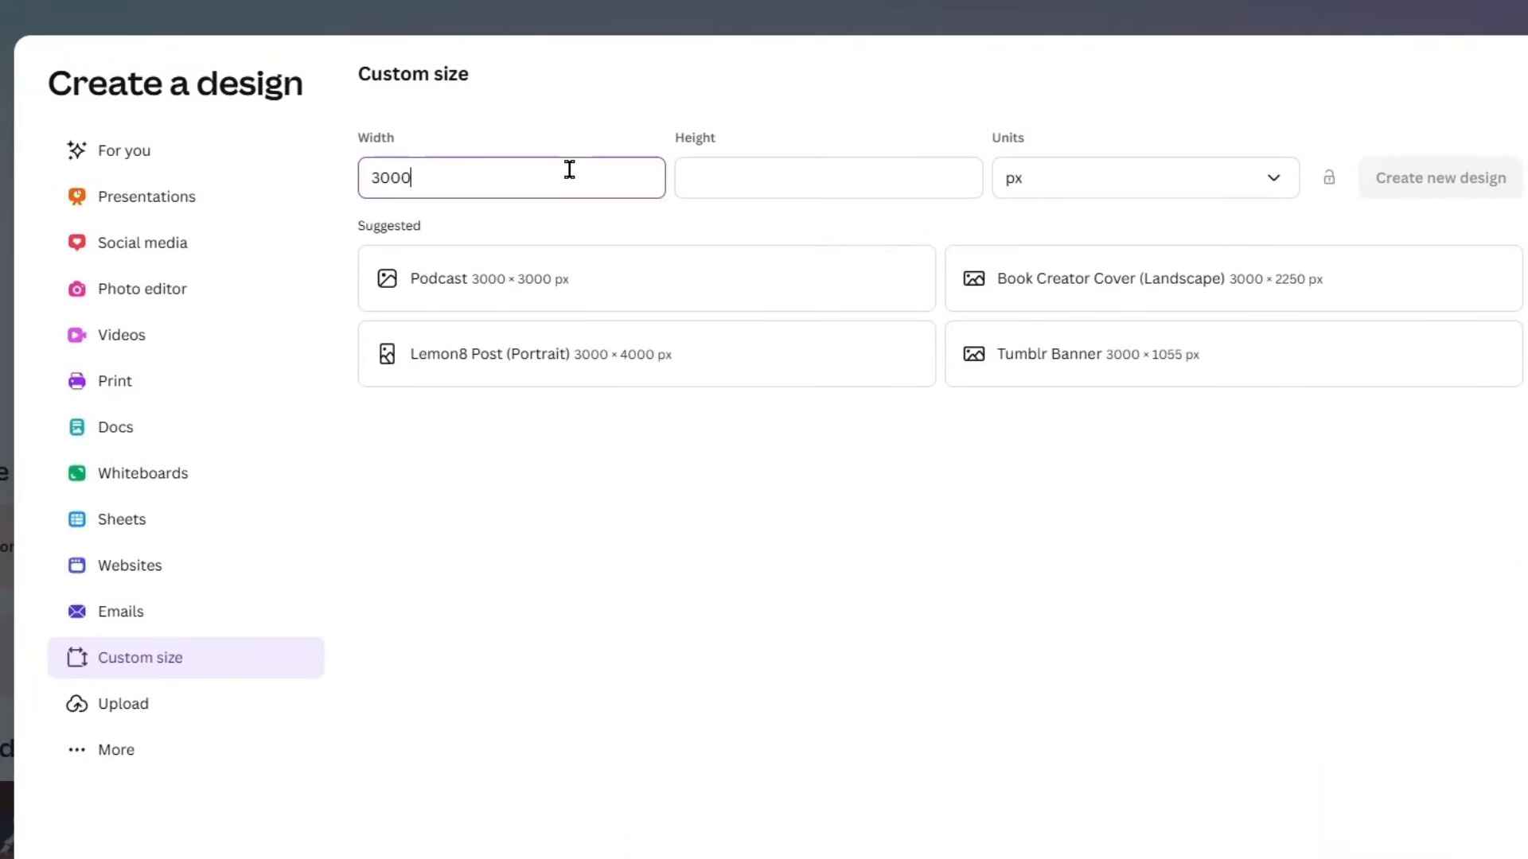
key("Tab")
type("3000")
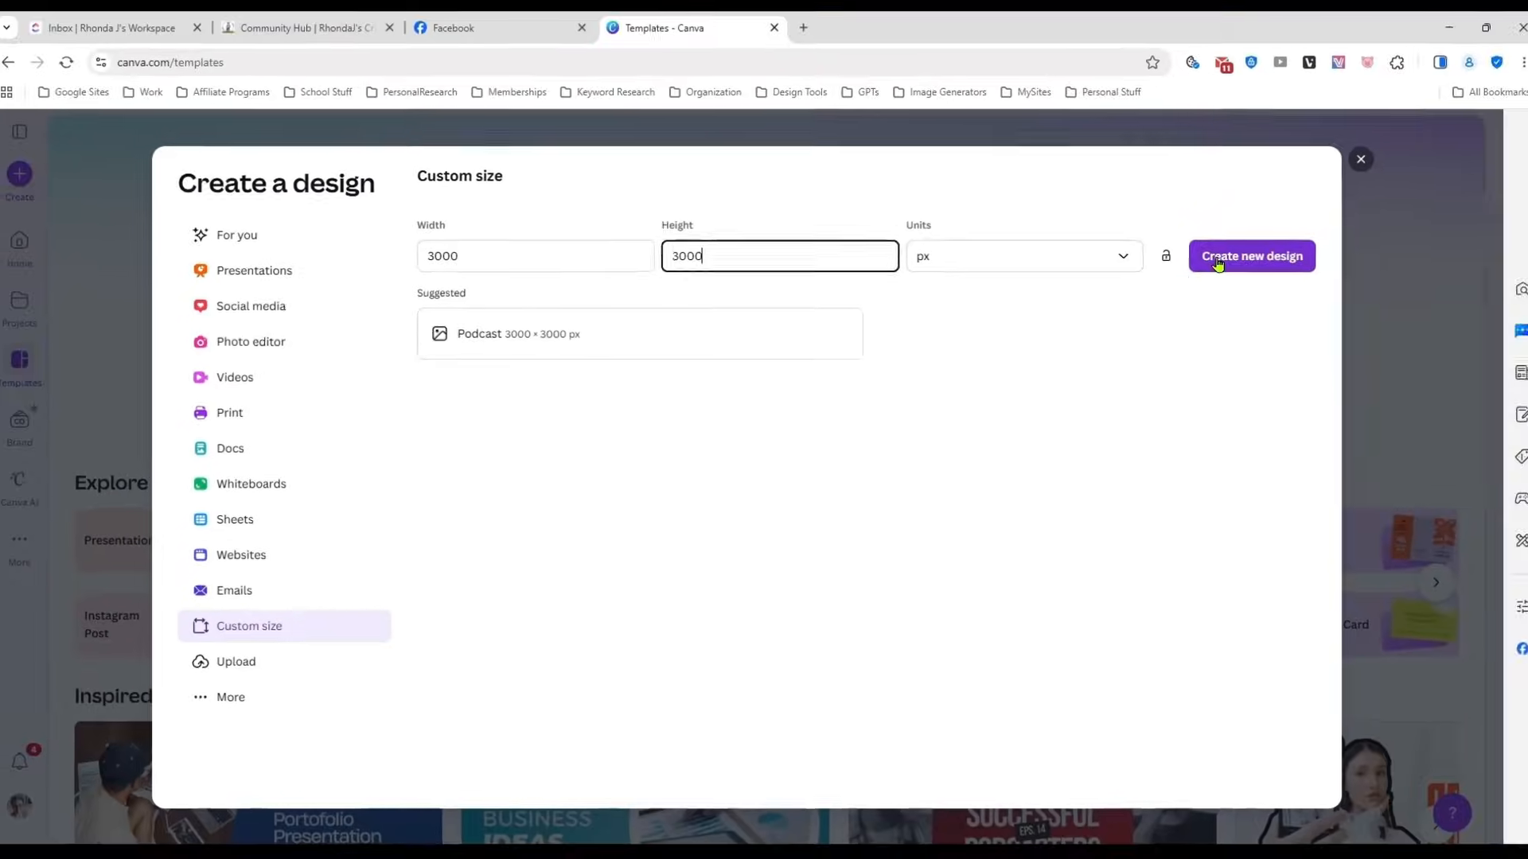
left_click(1441, 178)
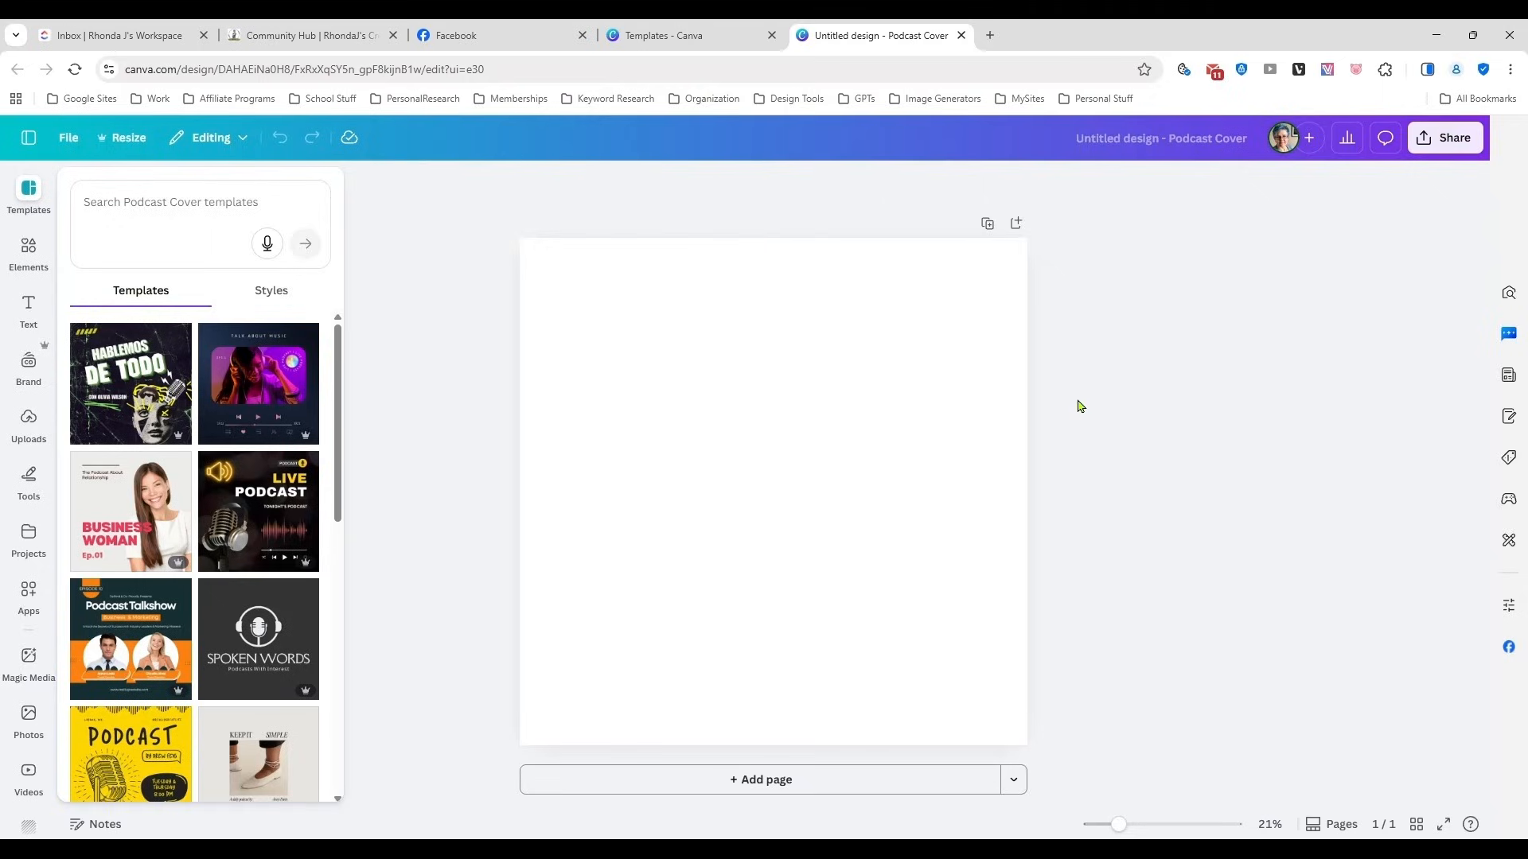
- Search the elements library for "tshirt mockup" and show all of the photo results
left_click(822, 437)
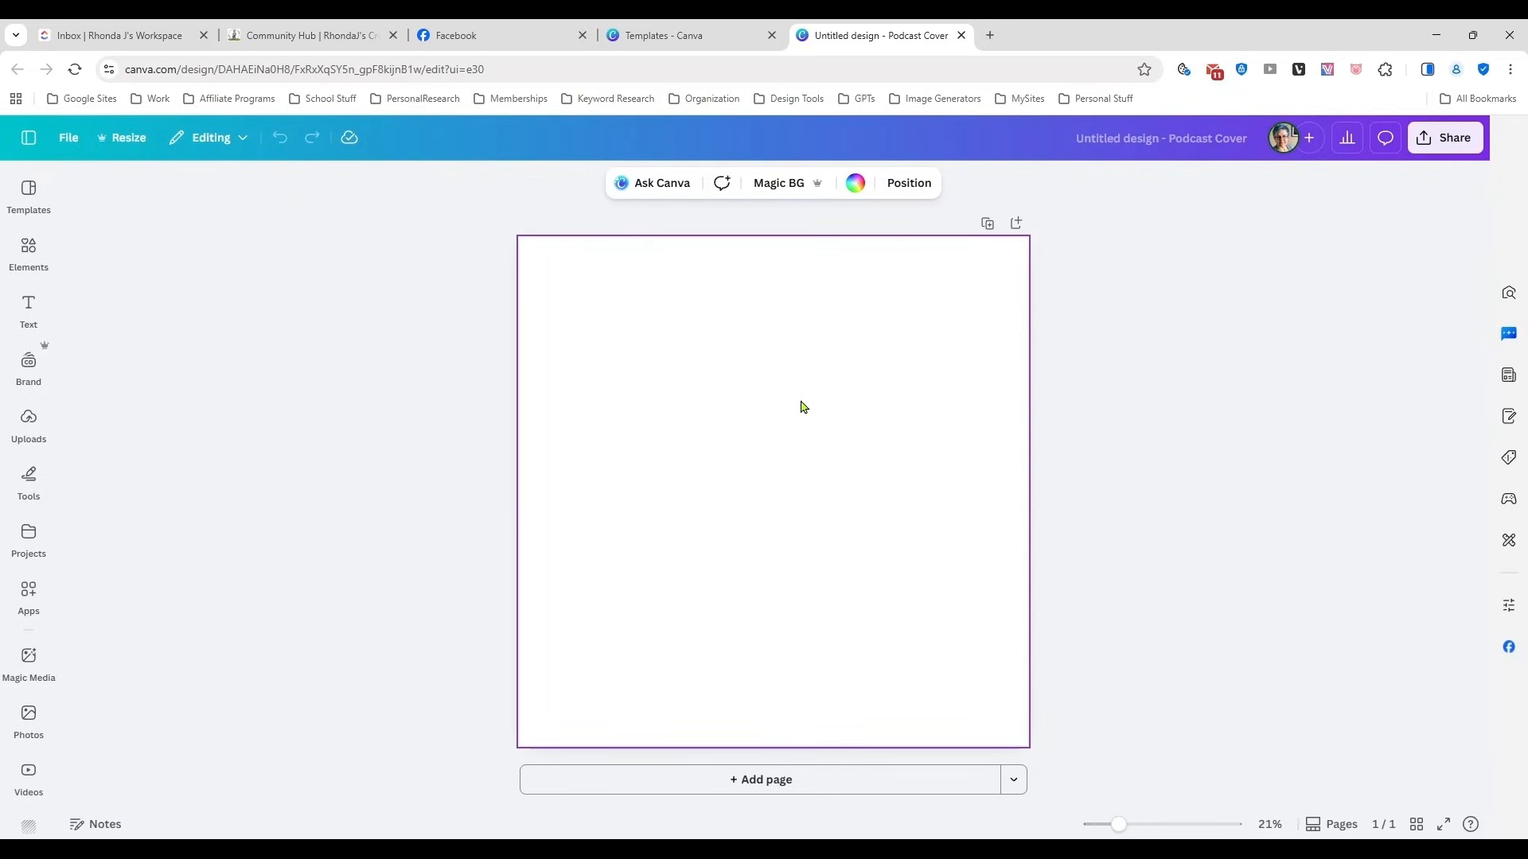
left_click(30, 248)
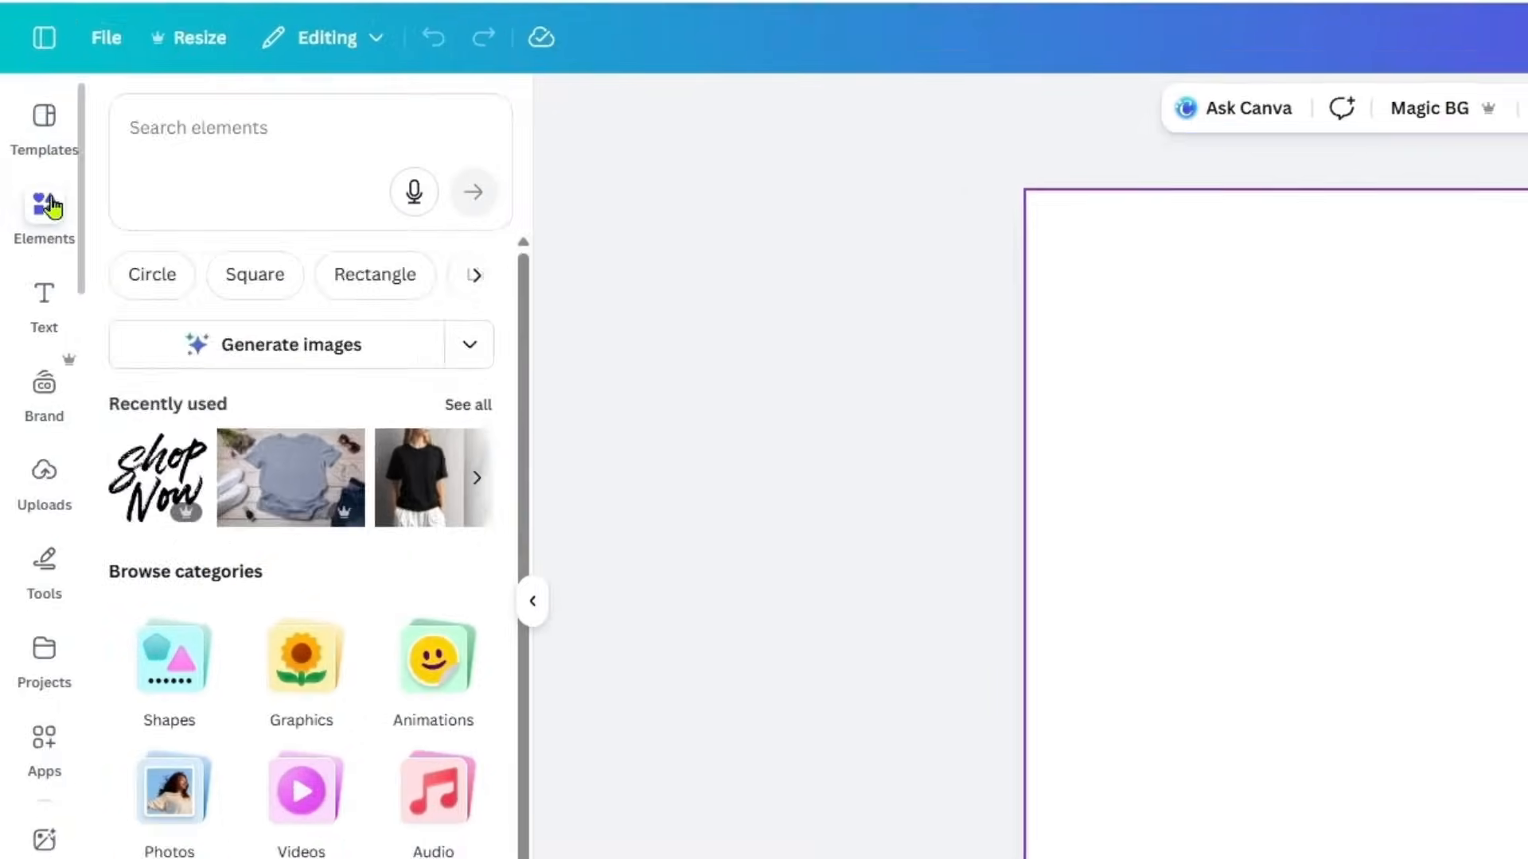
left_click(313, 137)
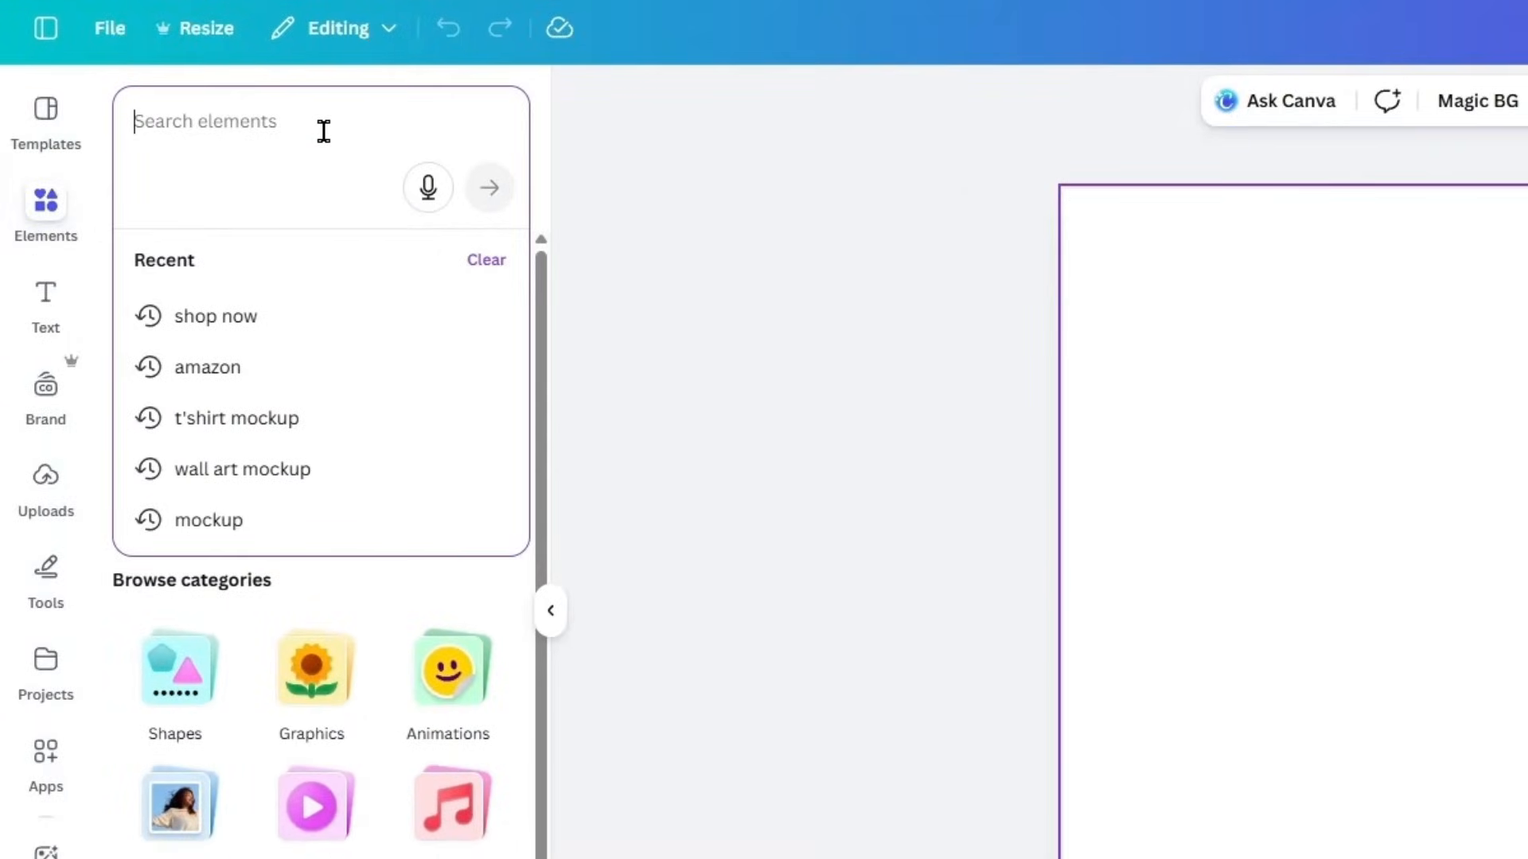
type("tshirt mockup")
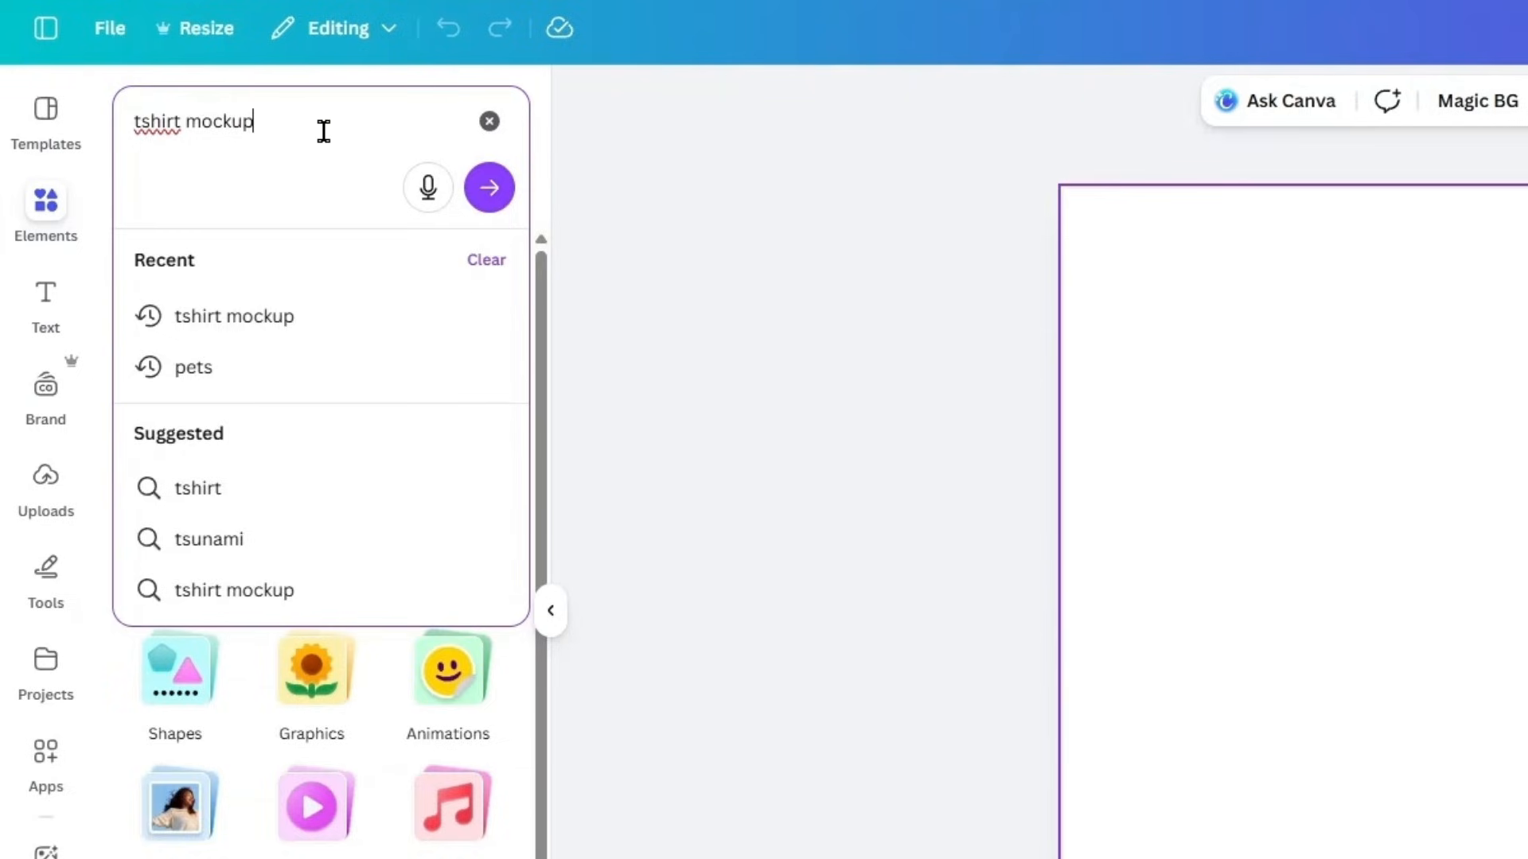
key("Return")
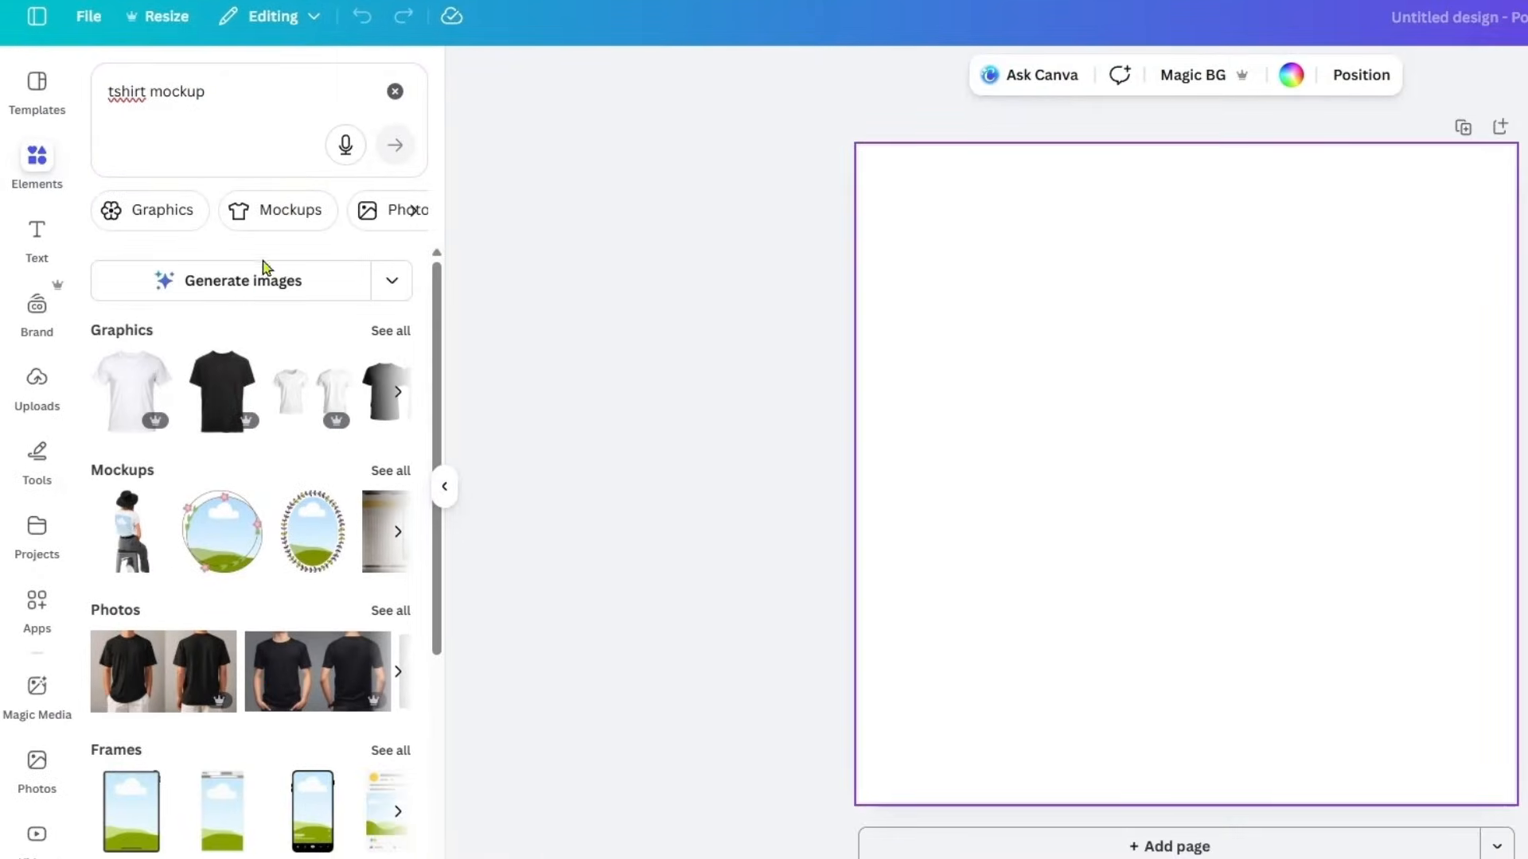
scroll(254, 402, "down", 1)
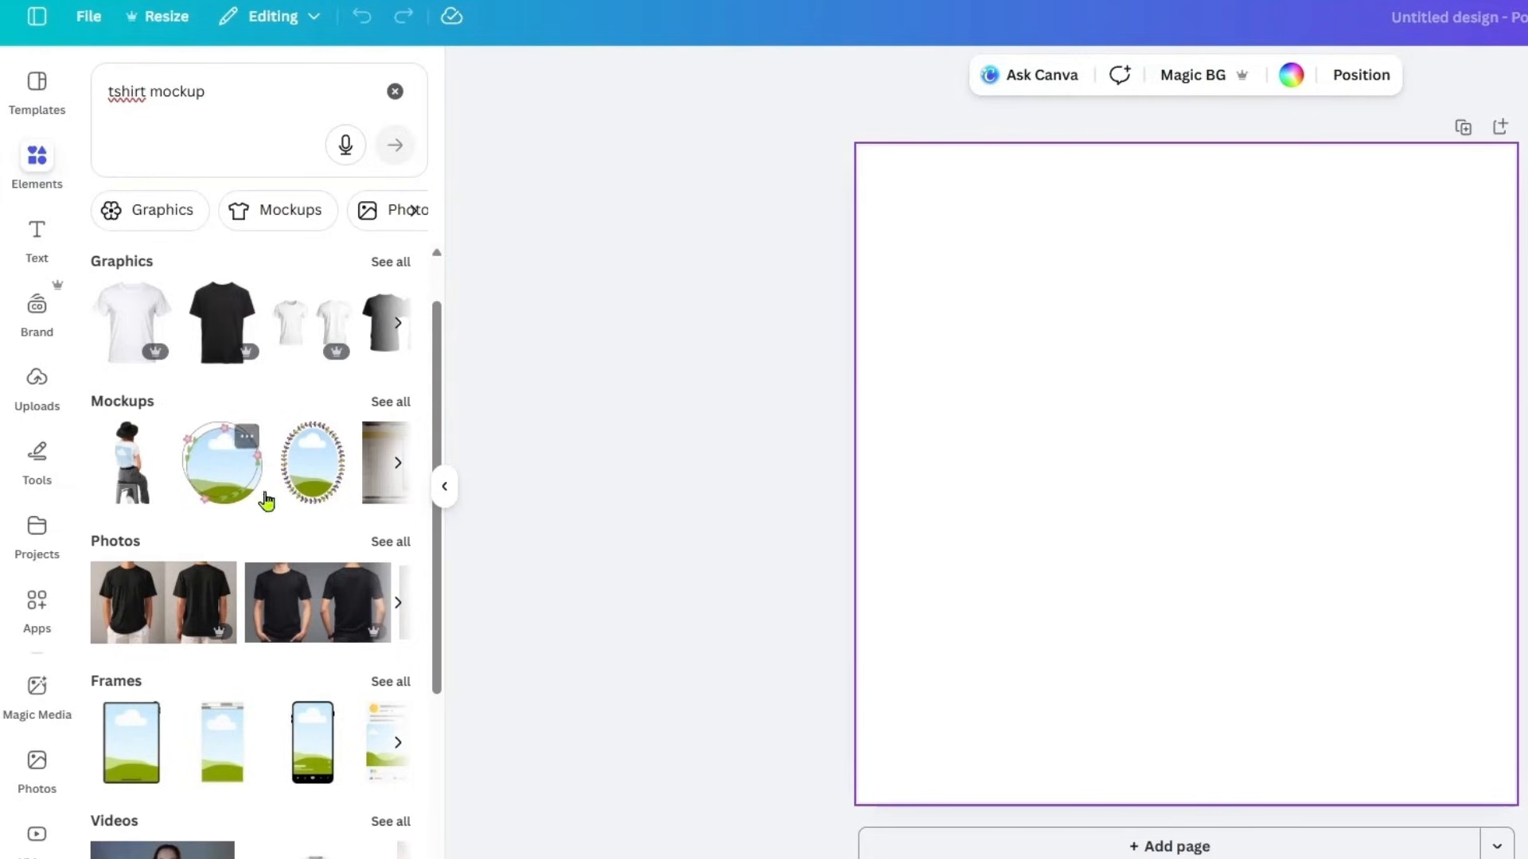
scroll(286, 510, "down", 2)
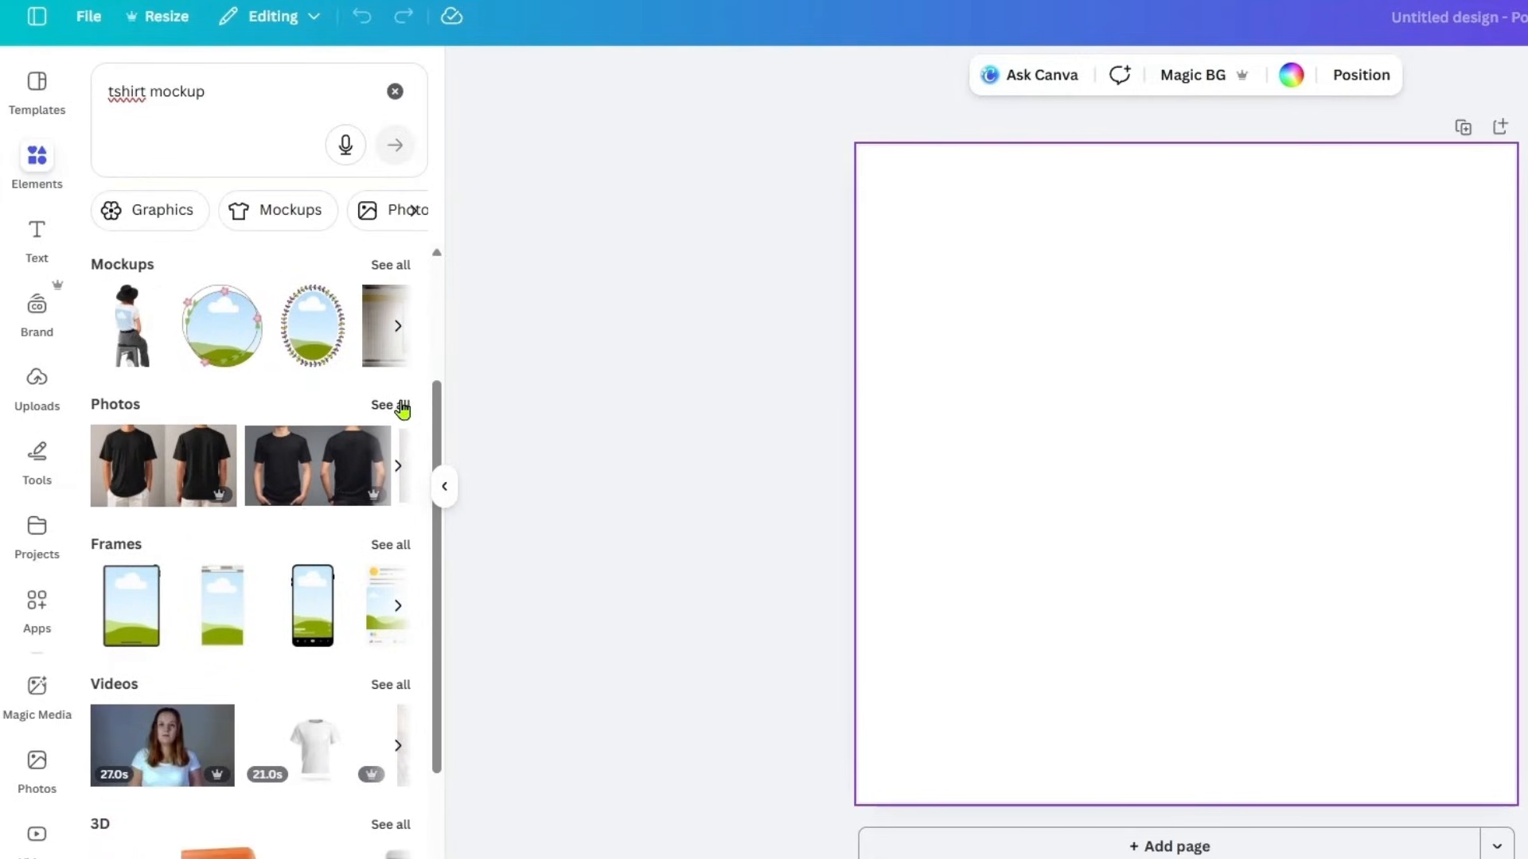
left_click(402, 408)
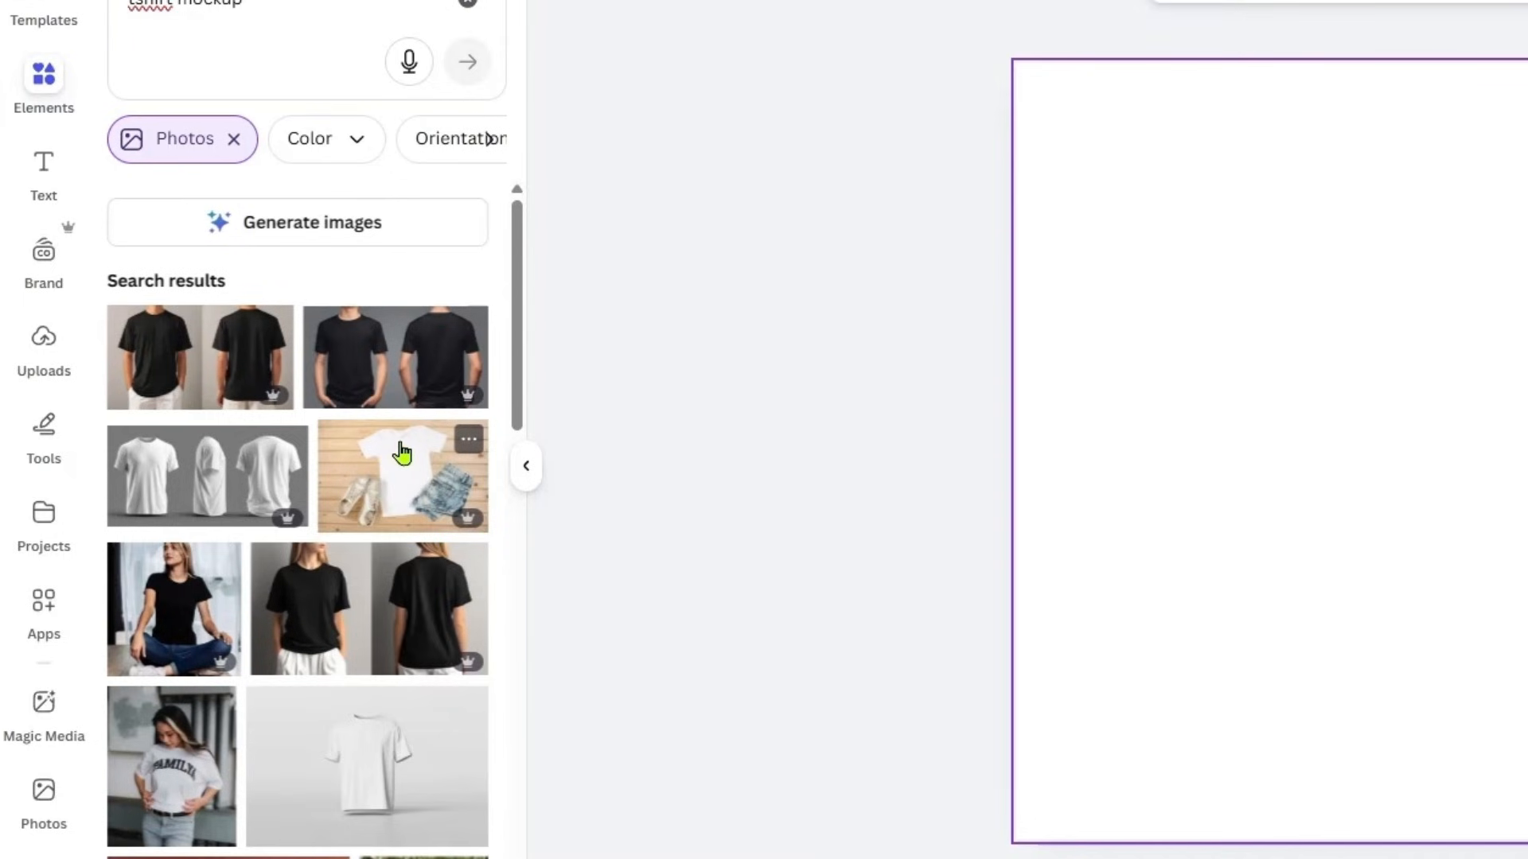
- Insert the photo of the folded pink T-shirt with sunglasses, notebook and grey sneakers onto the page
scroll(398, 448, "down", 6)
scroll(395, 451, "down", 2)
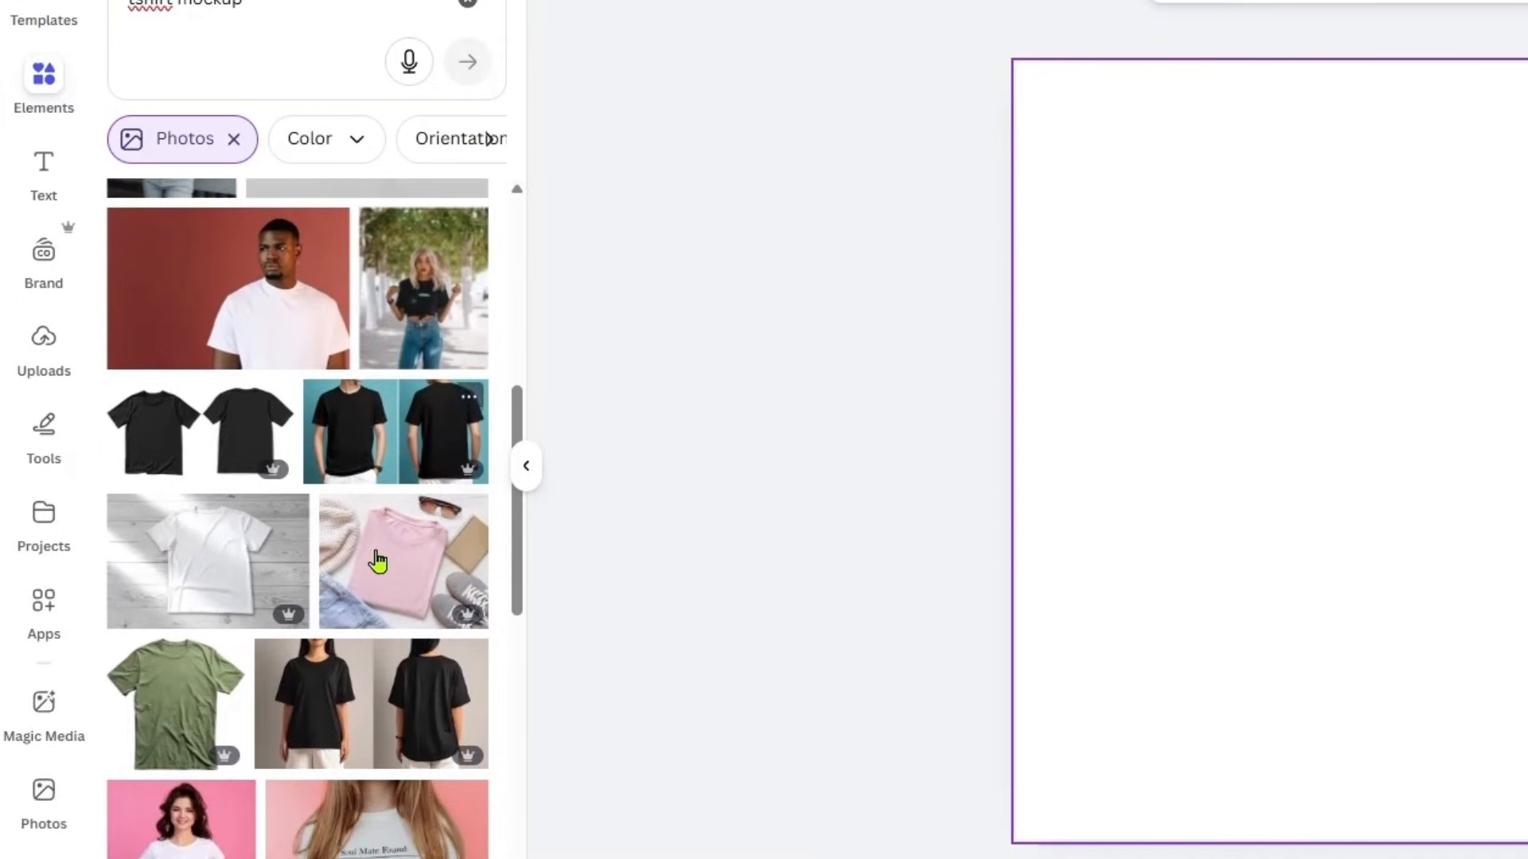
left_click(390, 554)
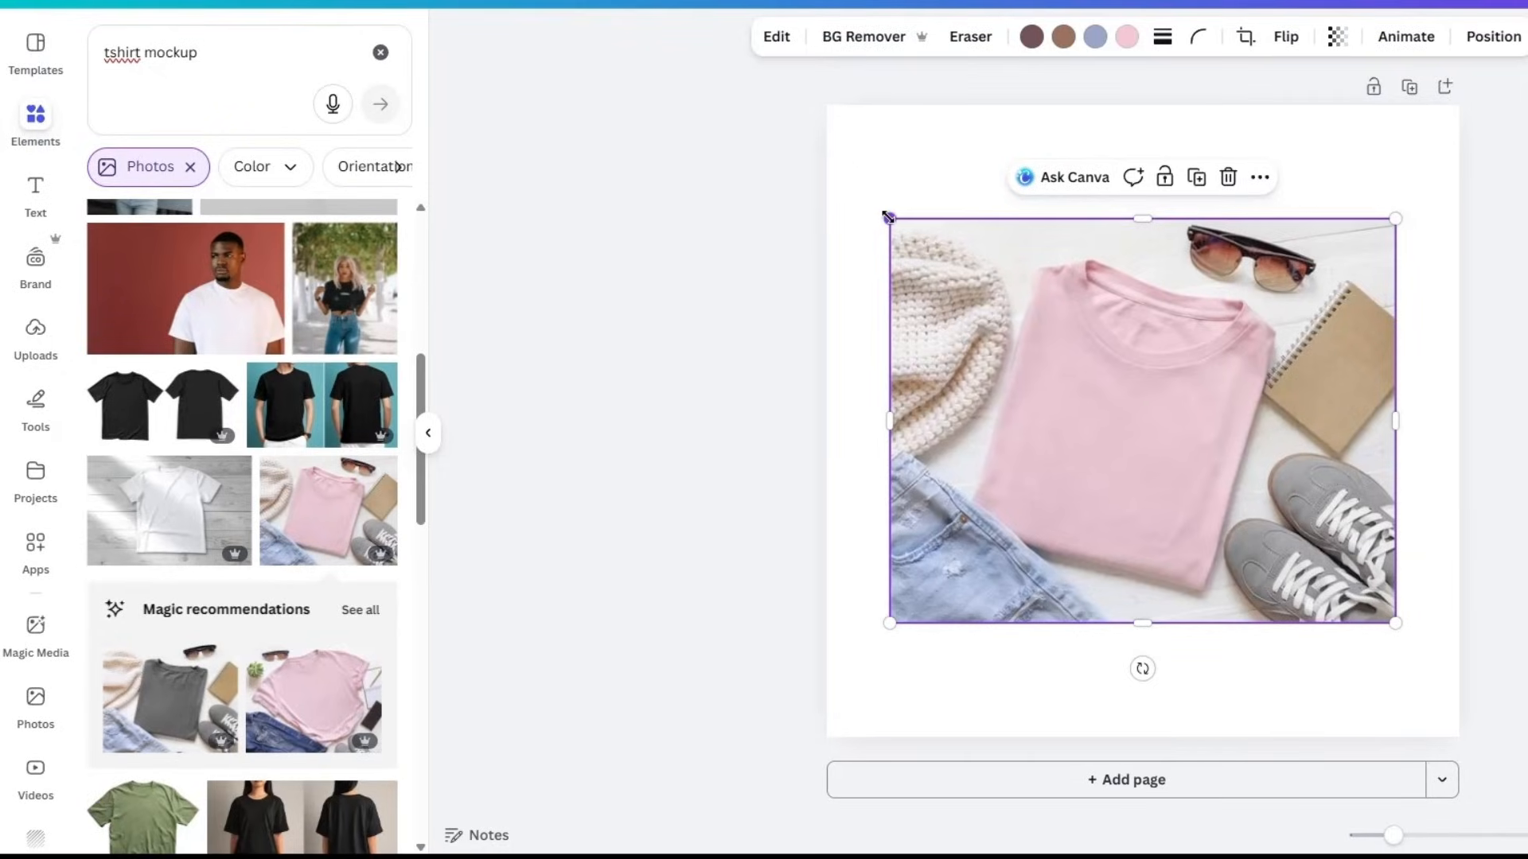
- Enlarge the pink T-shirt photo past the page edges and reposition it so the shirt fills the square page
left_click_drag(884, 215, 702, 68)
left_click_drag(1061, 643, 1252, 842)
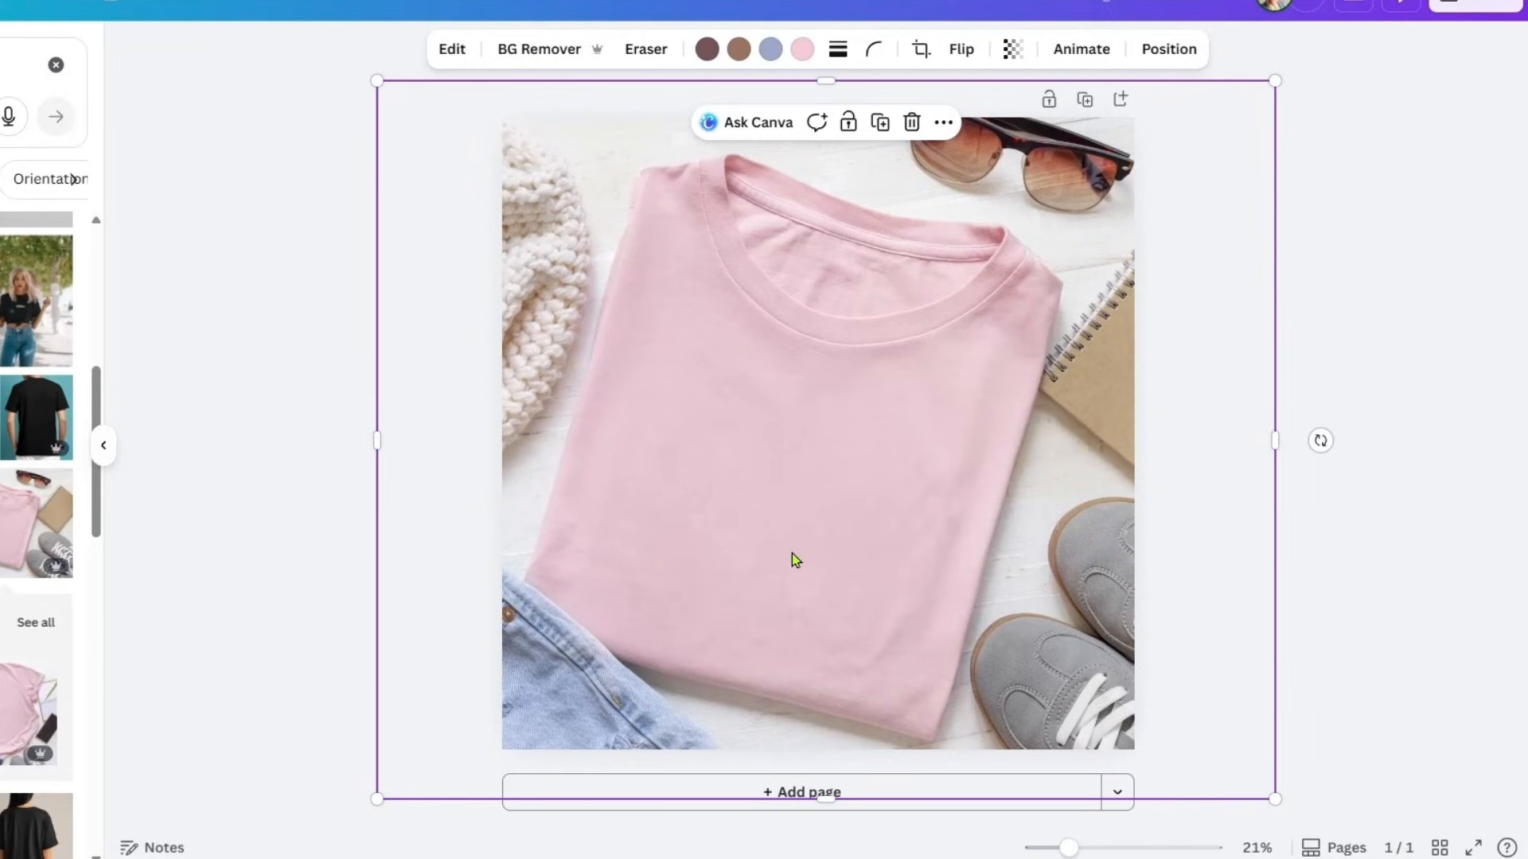
left_click_drag(791, 557, 831, 544)
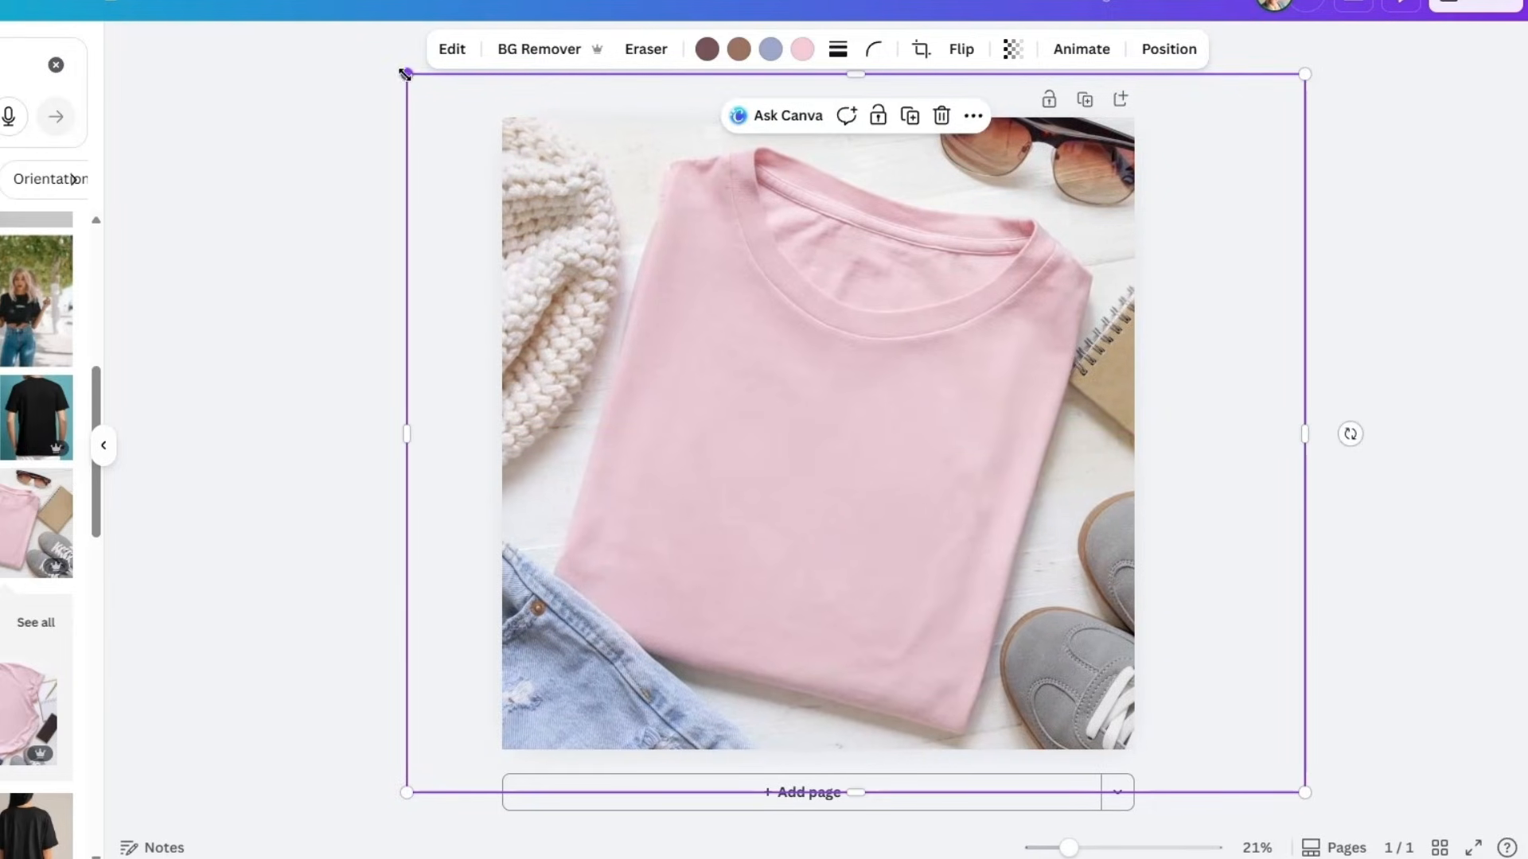
left_click_drag(409, 75, 385, 58)
left_click_drag(842, 581, 851, 589)
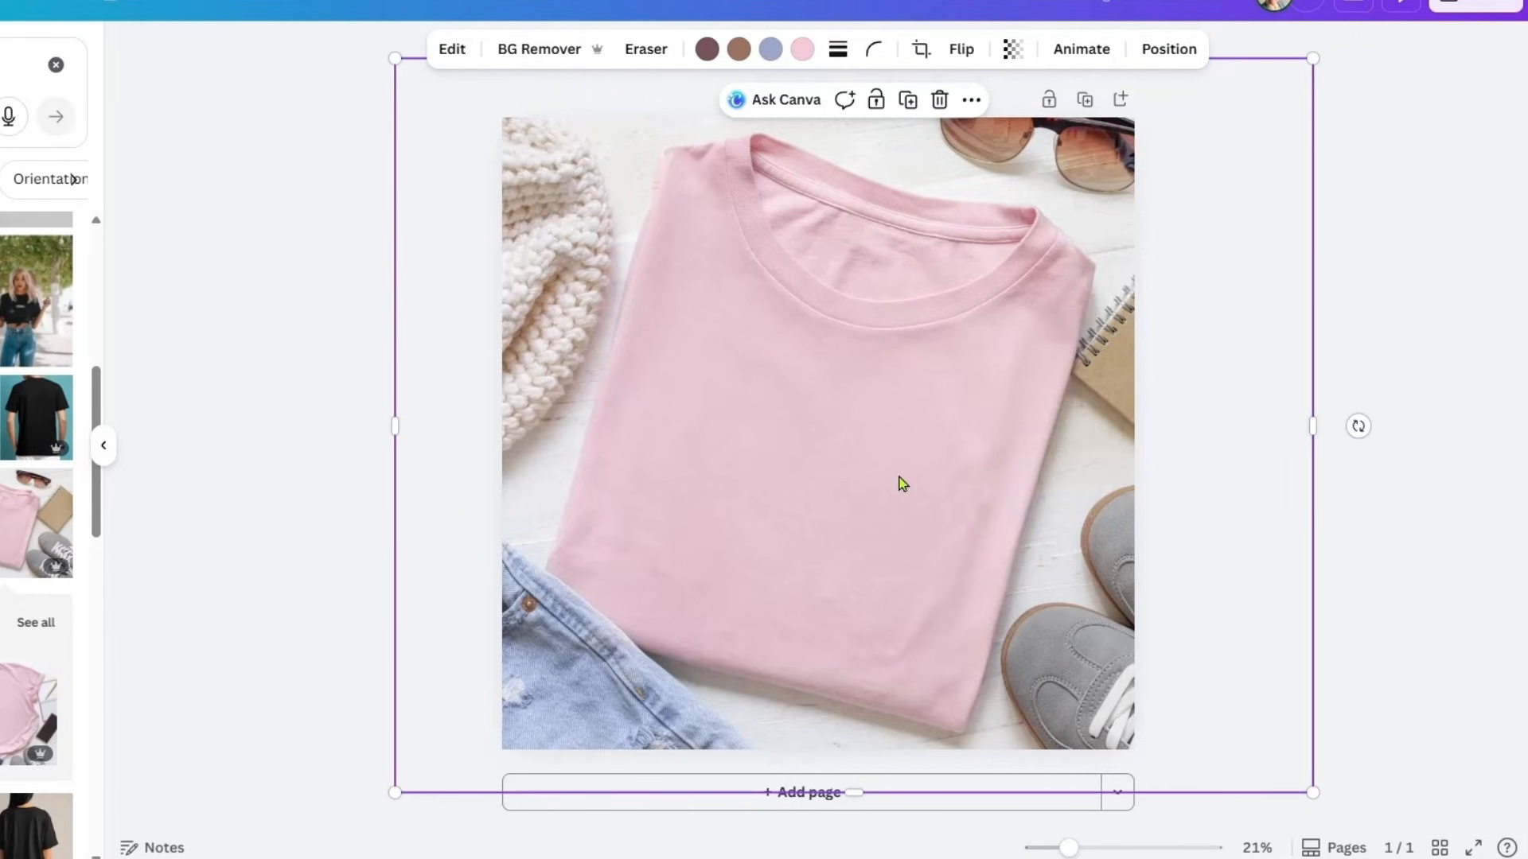
key("Escape")
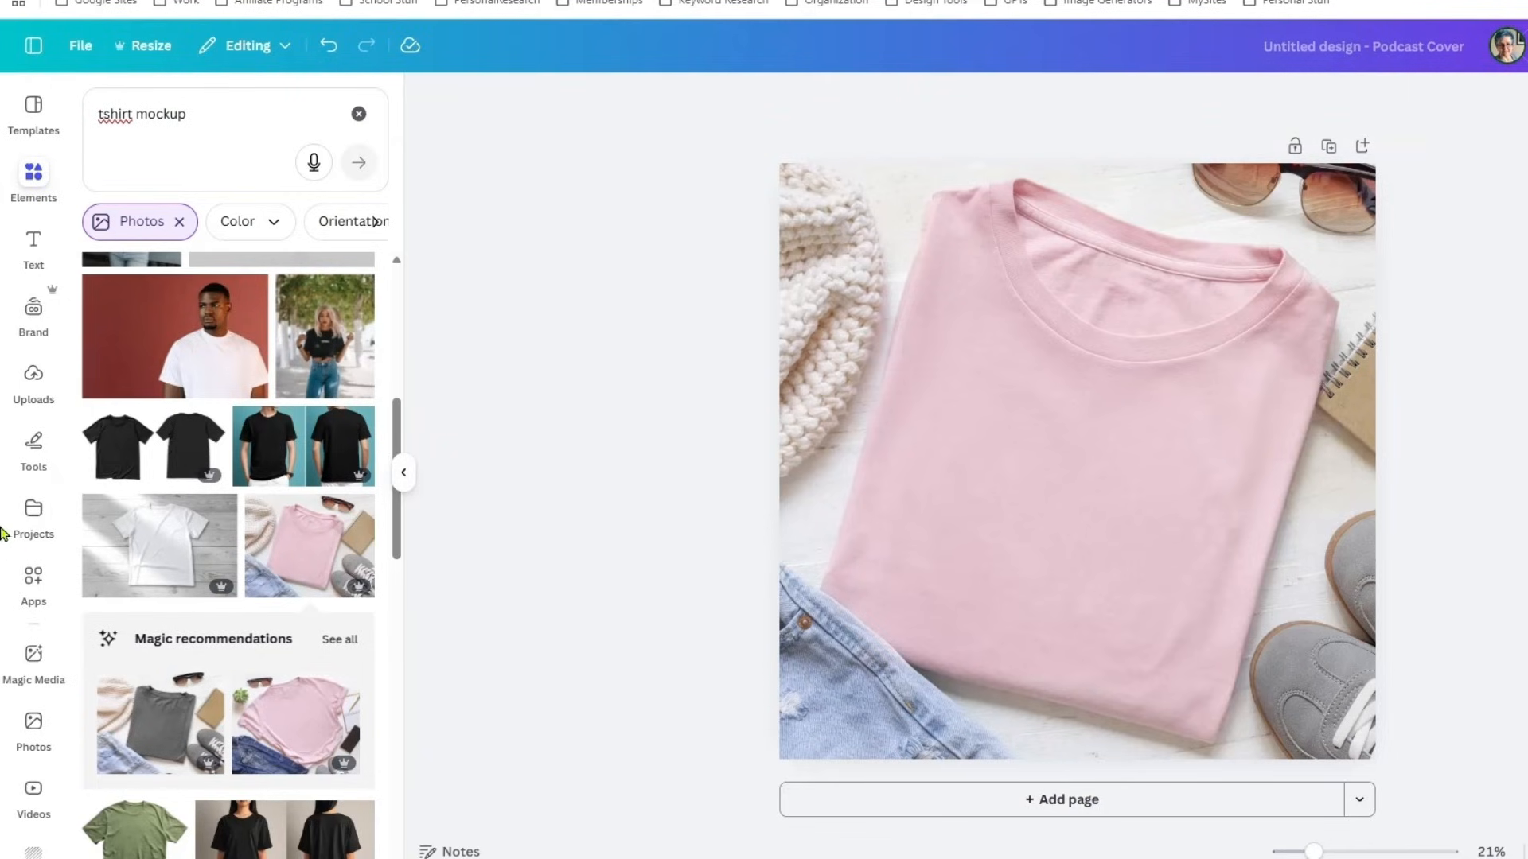
- Add the uploaded "Football Mom" artwork to the page with the pink T-shirt
left_click(32, 379)
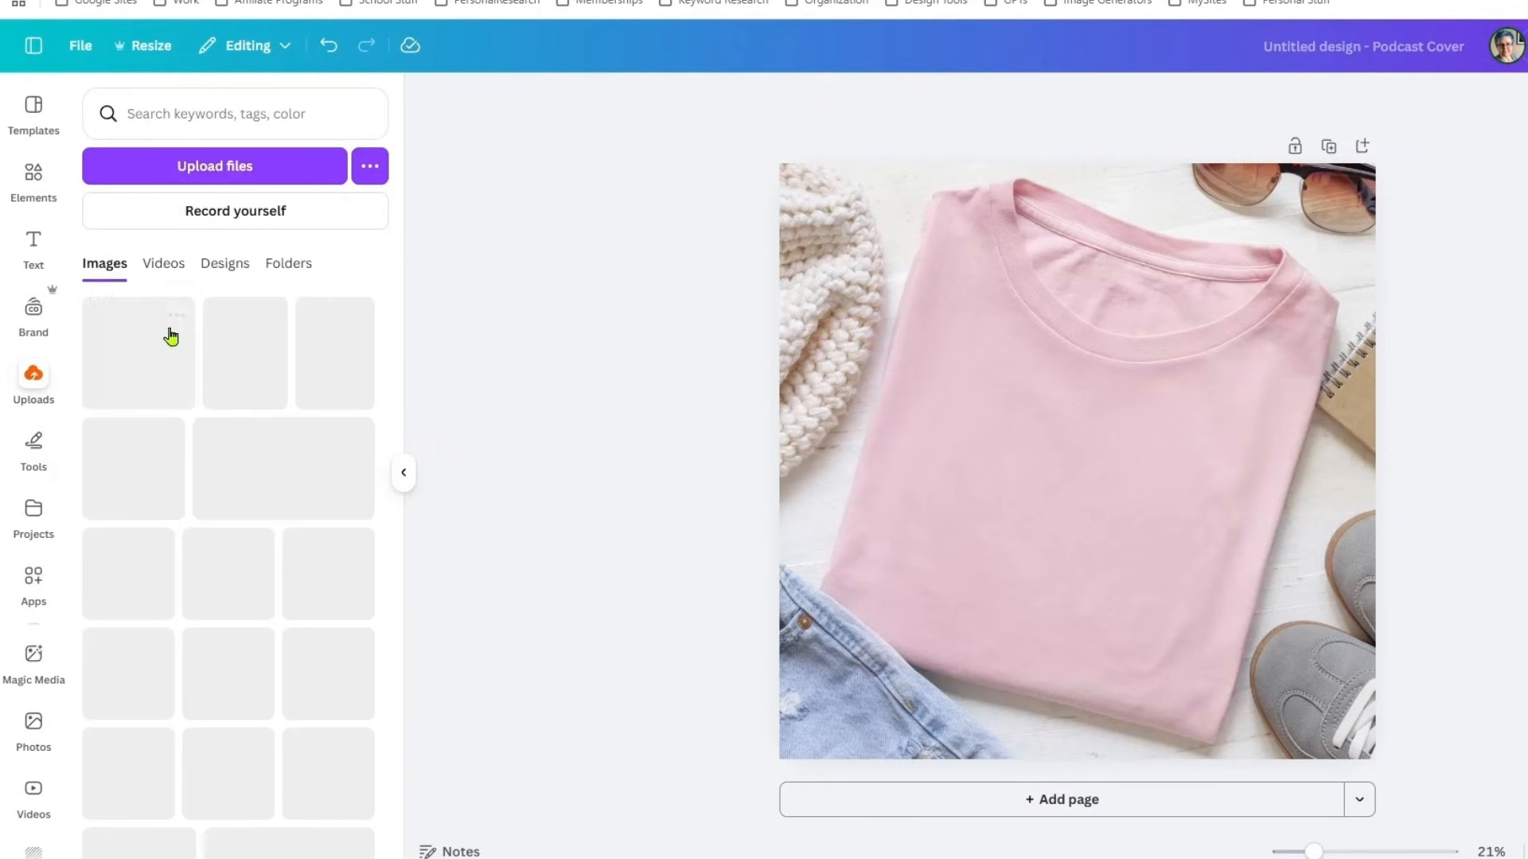
scroll(323, 498, "down", 3)
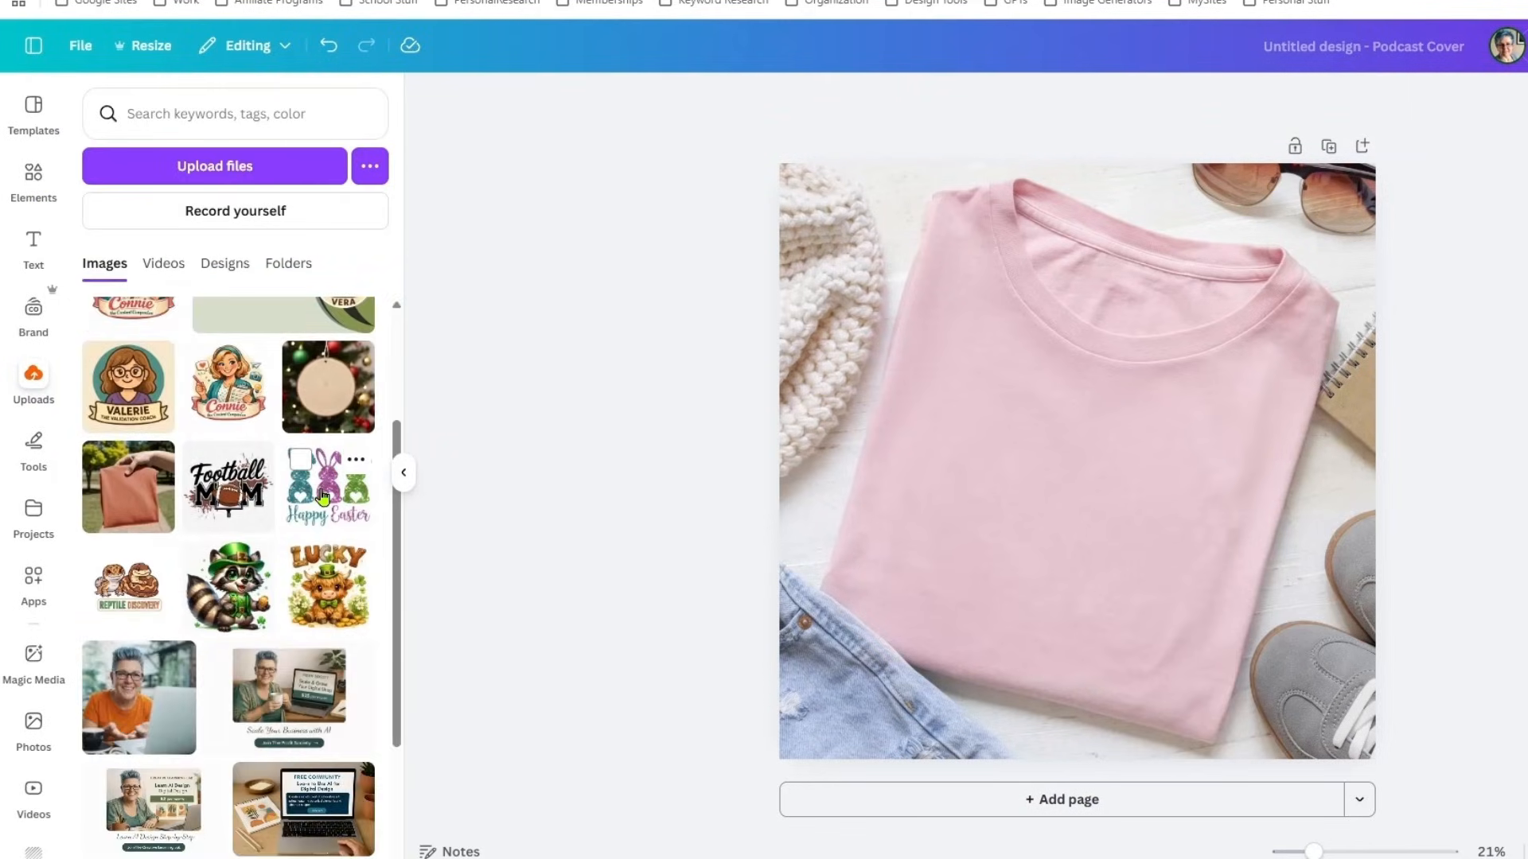
left_click(228, 485)
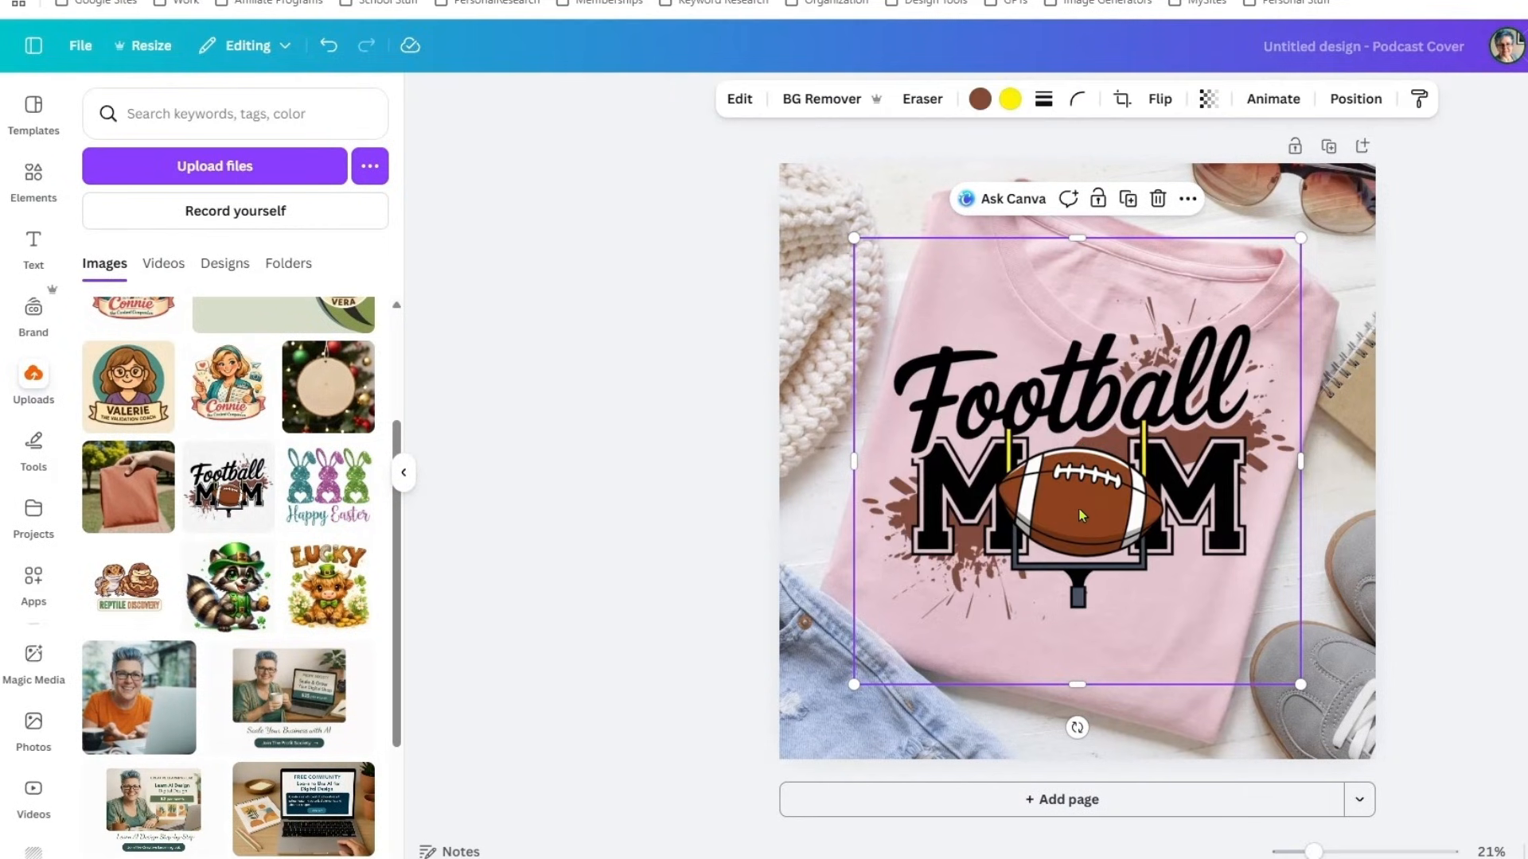
- Rotate the Football Mom artwork clockwise to match the shirt's tilt, shrink it and centre it on the shirt below the collar
left_click_drag(1077, 727, 1010, 712)
left_click_drag(1231, 726, 1181, 637)
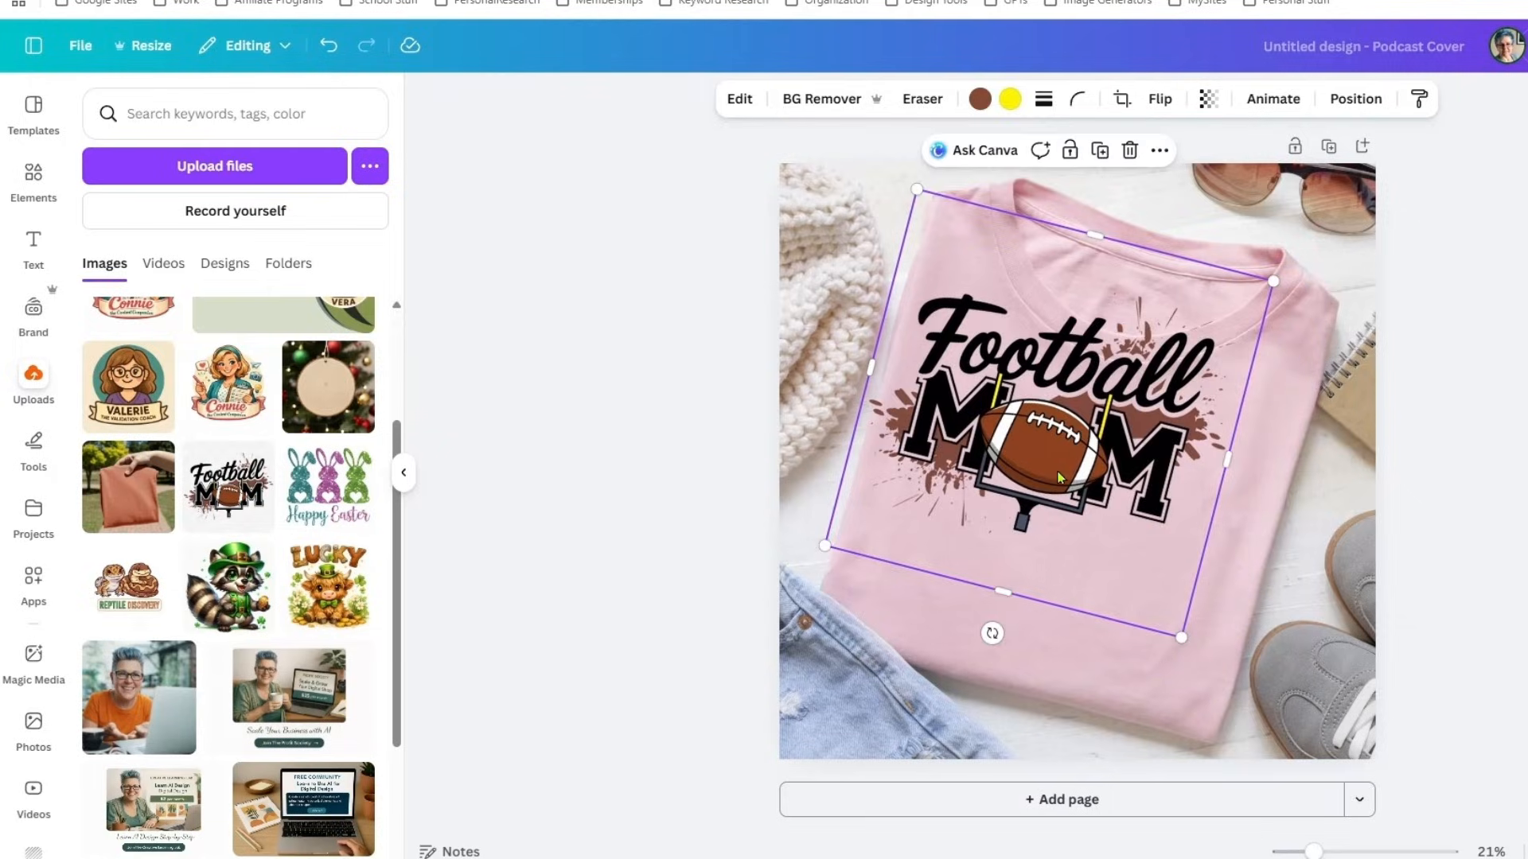
left_click_drag(1059, 477, 1056, 566)
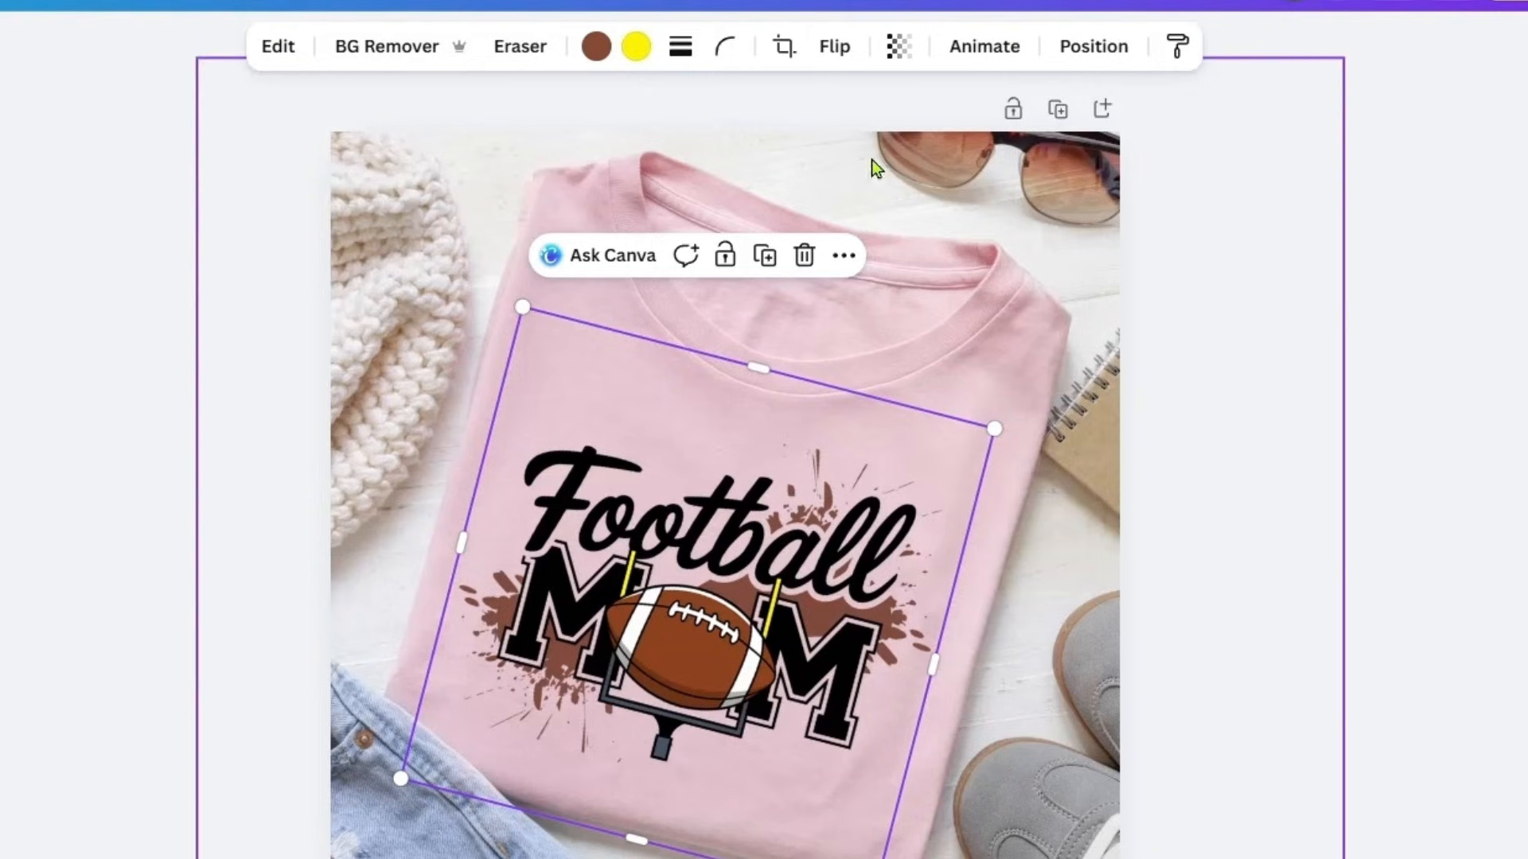
- Set the Football Mom artwork's transparency to 85 and deselect it
left_click(904, 49)
left_click_drag(957, 161, 932, 160)
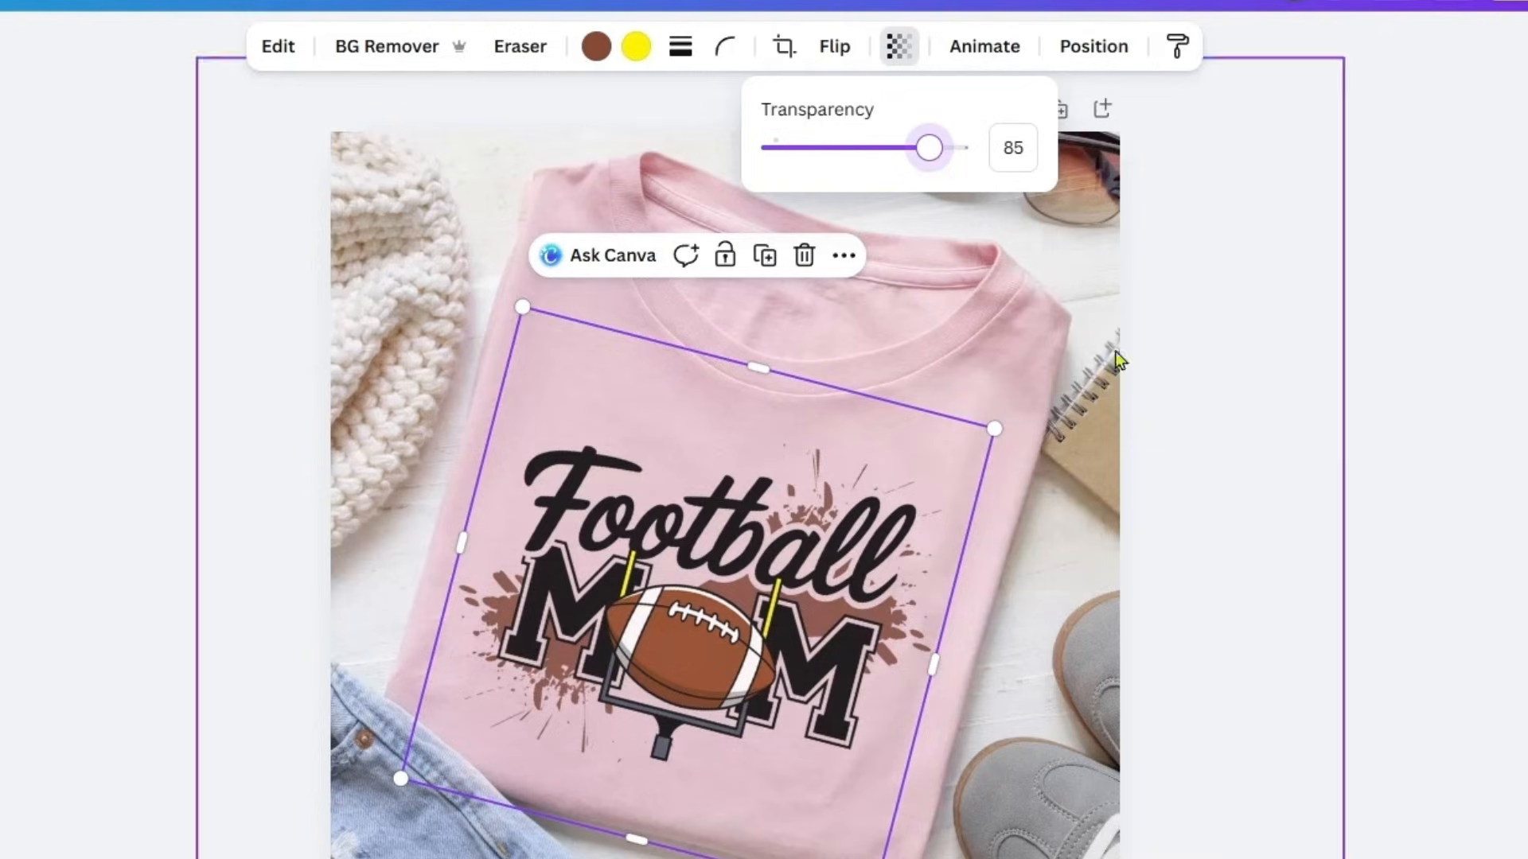
left_click(702, 490)
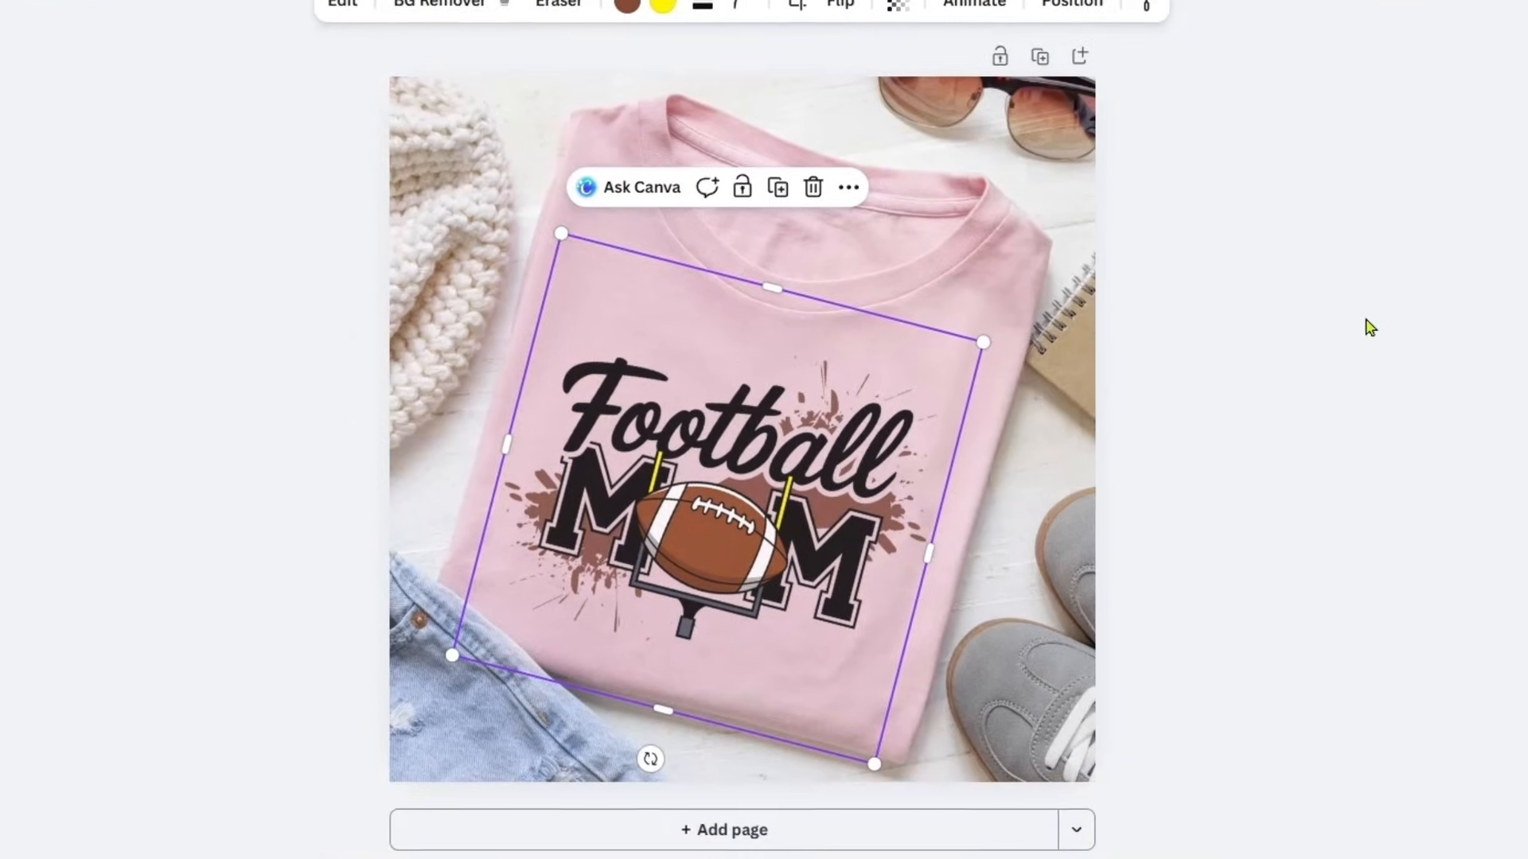
left_click(1380, 354)
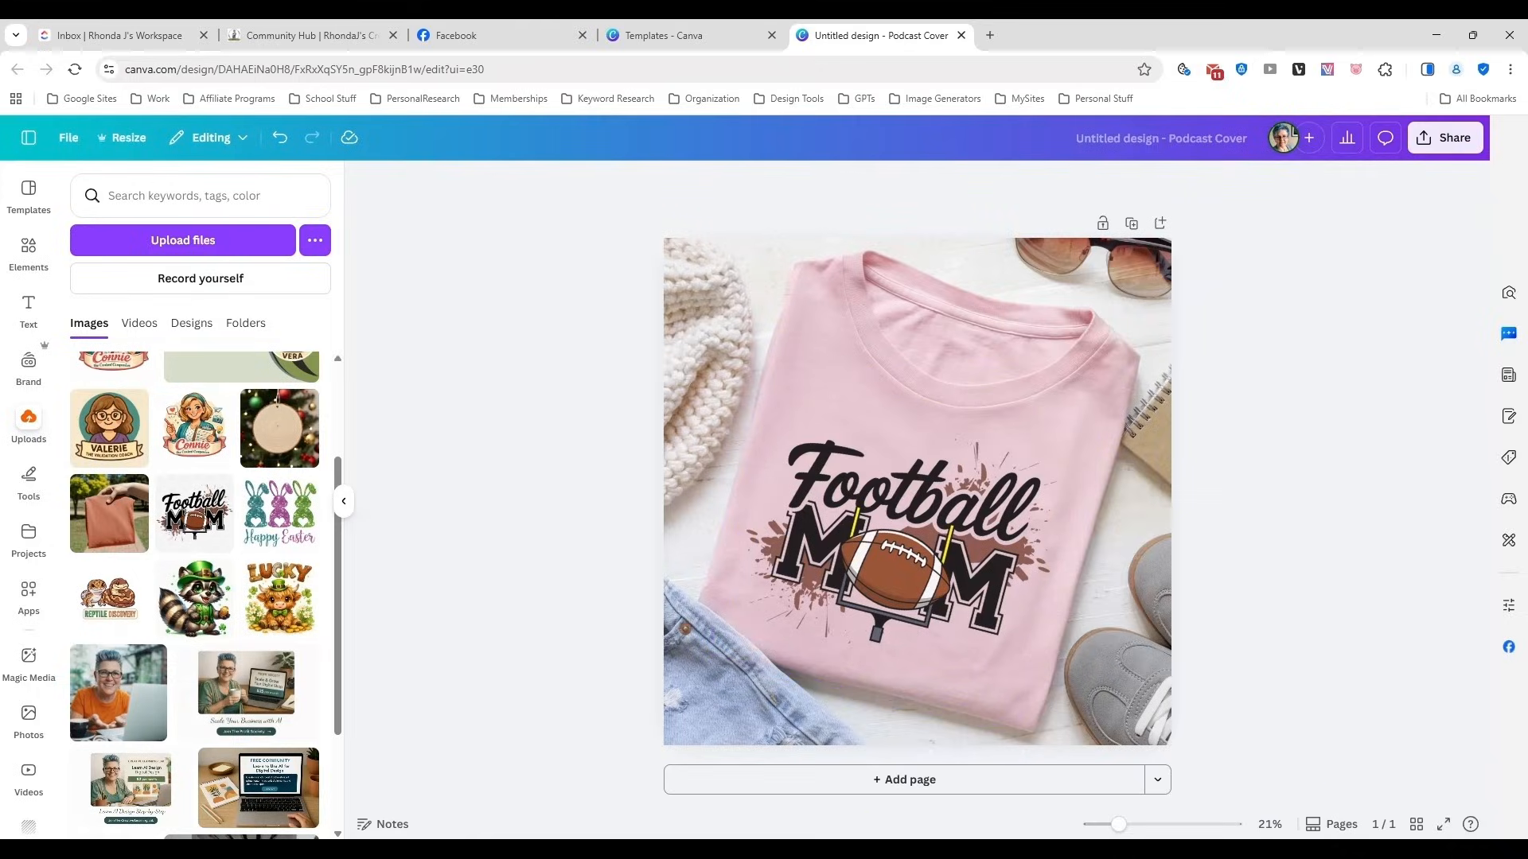
- Add a second page and search the photo elements for "mug mockup"
left_click(885, 781)
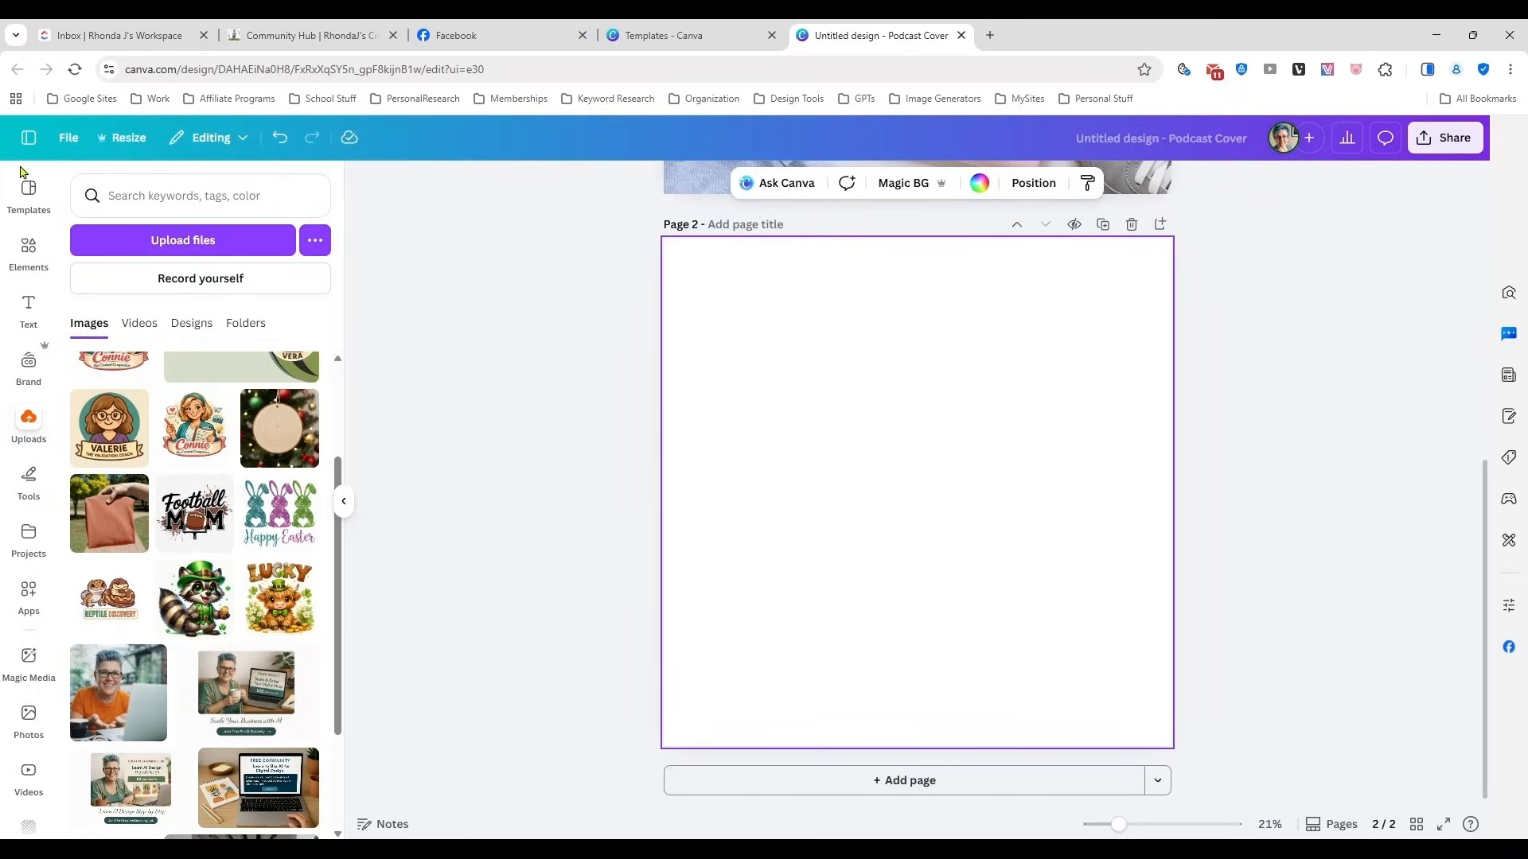
left_click(28, 248)
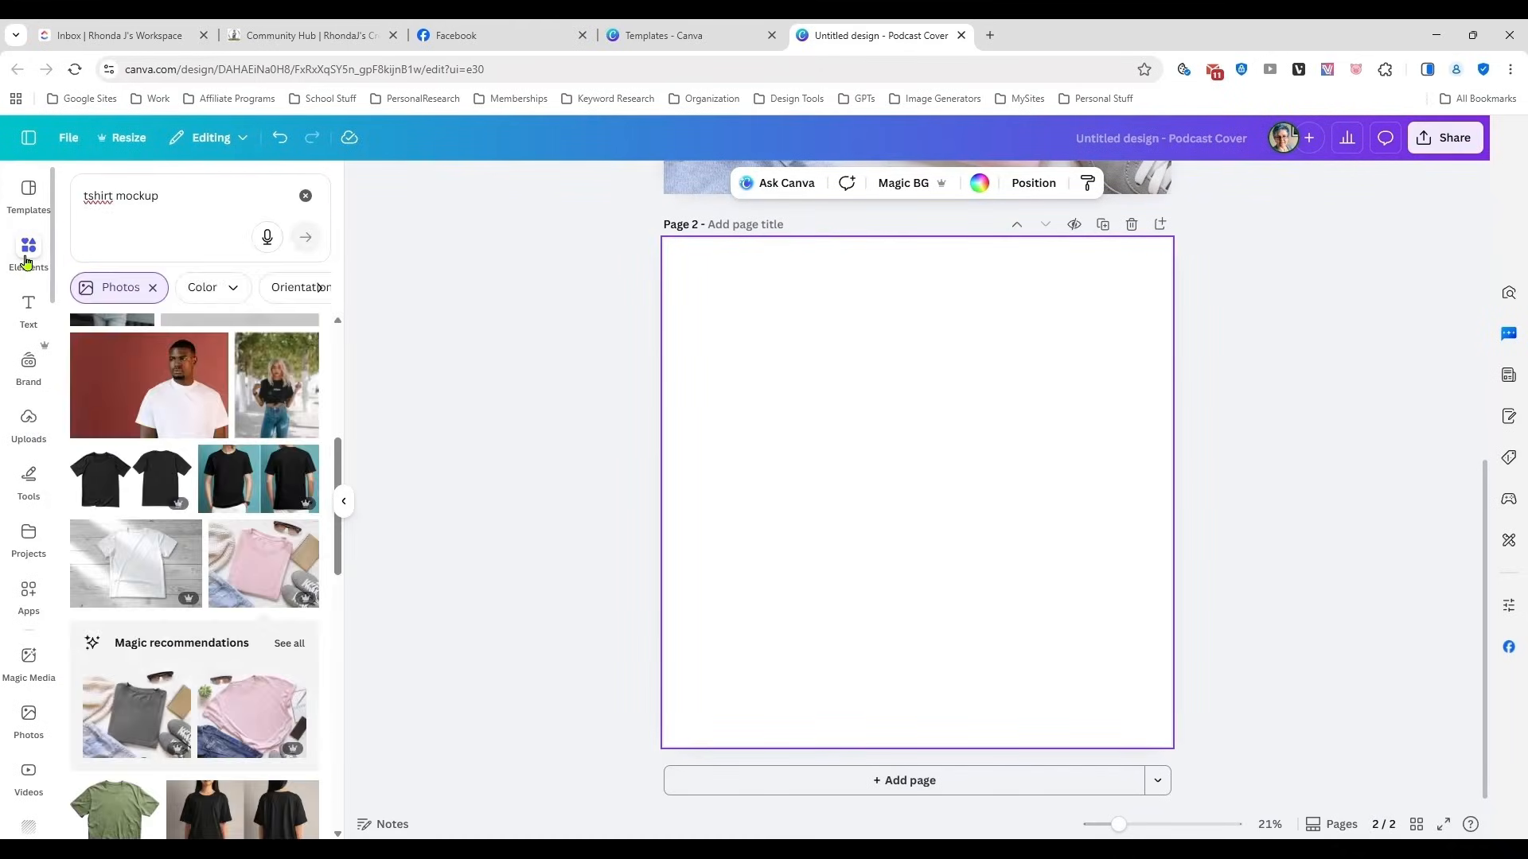
left_click(183, 197)
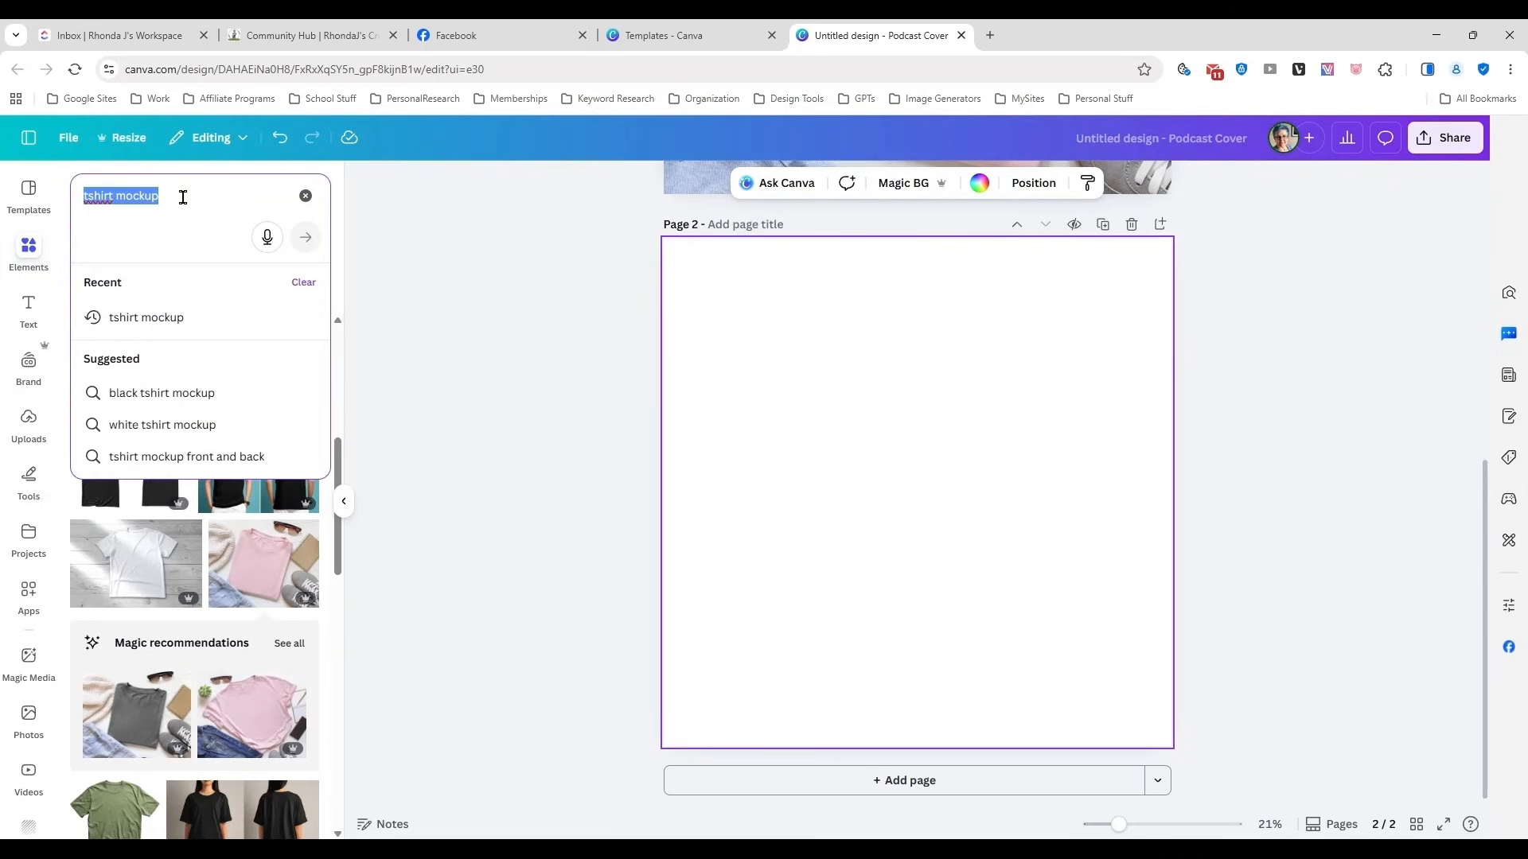
type("mug mockup")
key("Return")
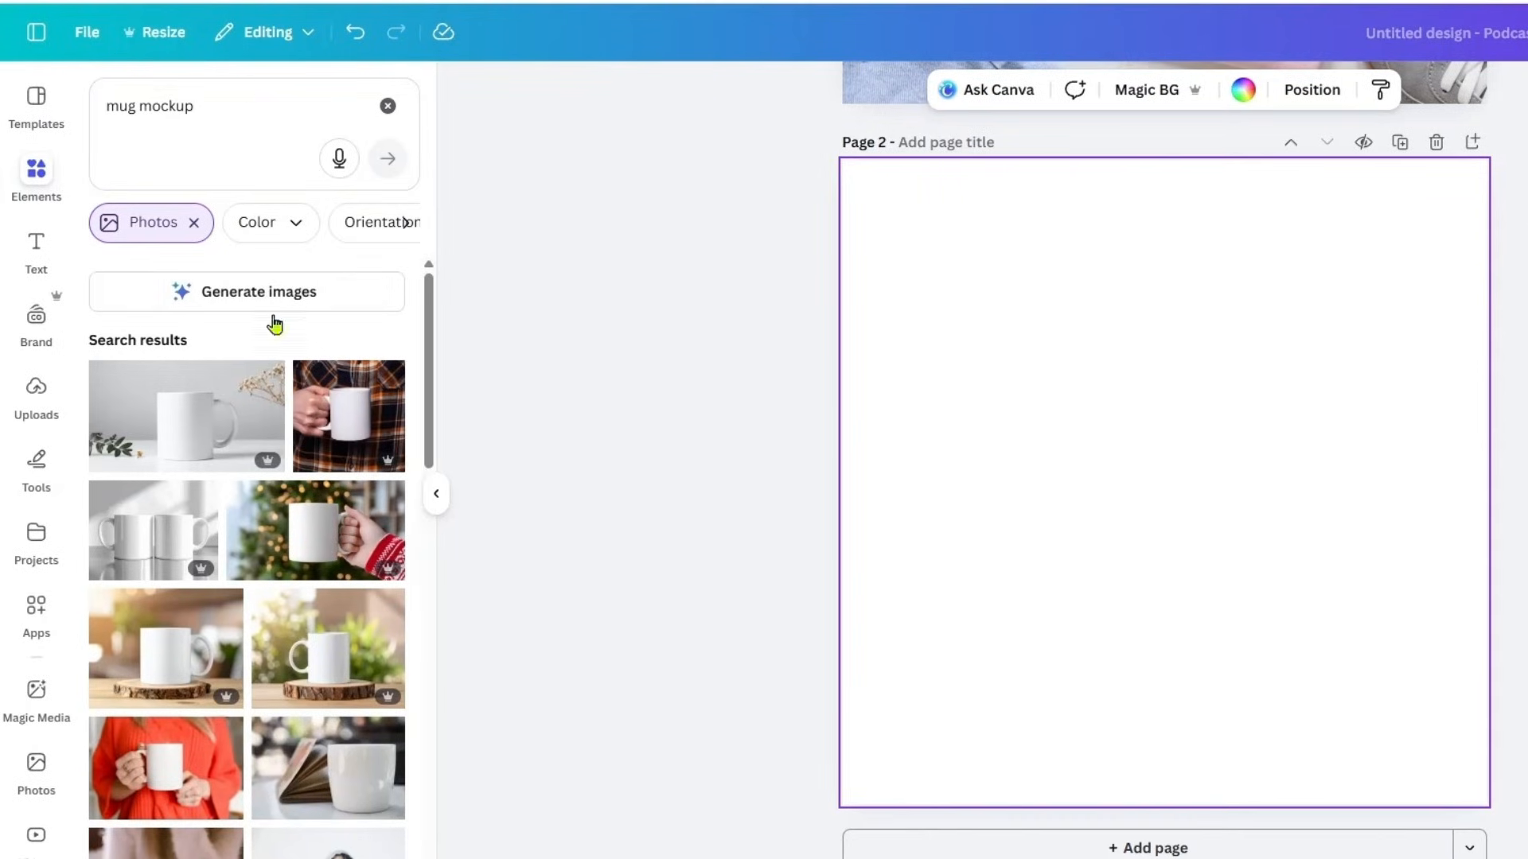
- Browse the mug mockup photos and add the one of a hand holding a white mug against a plaid shirt
scroll(275, 326, "down", 5)
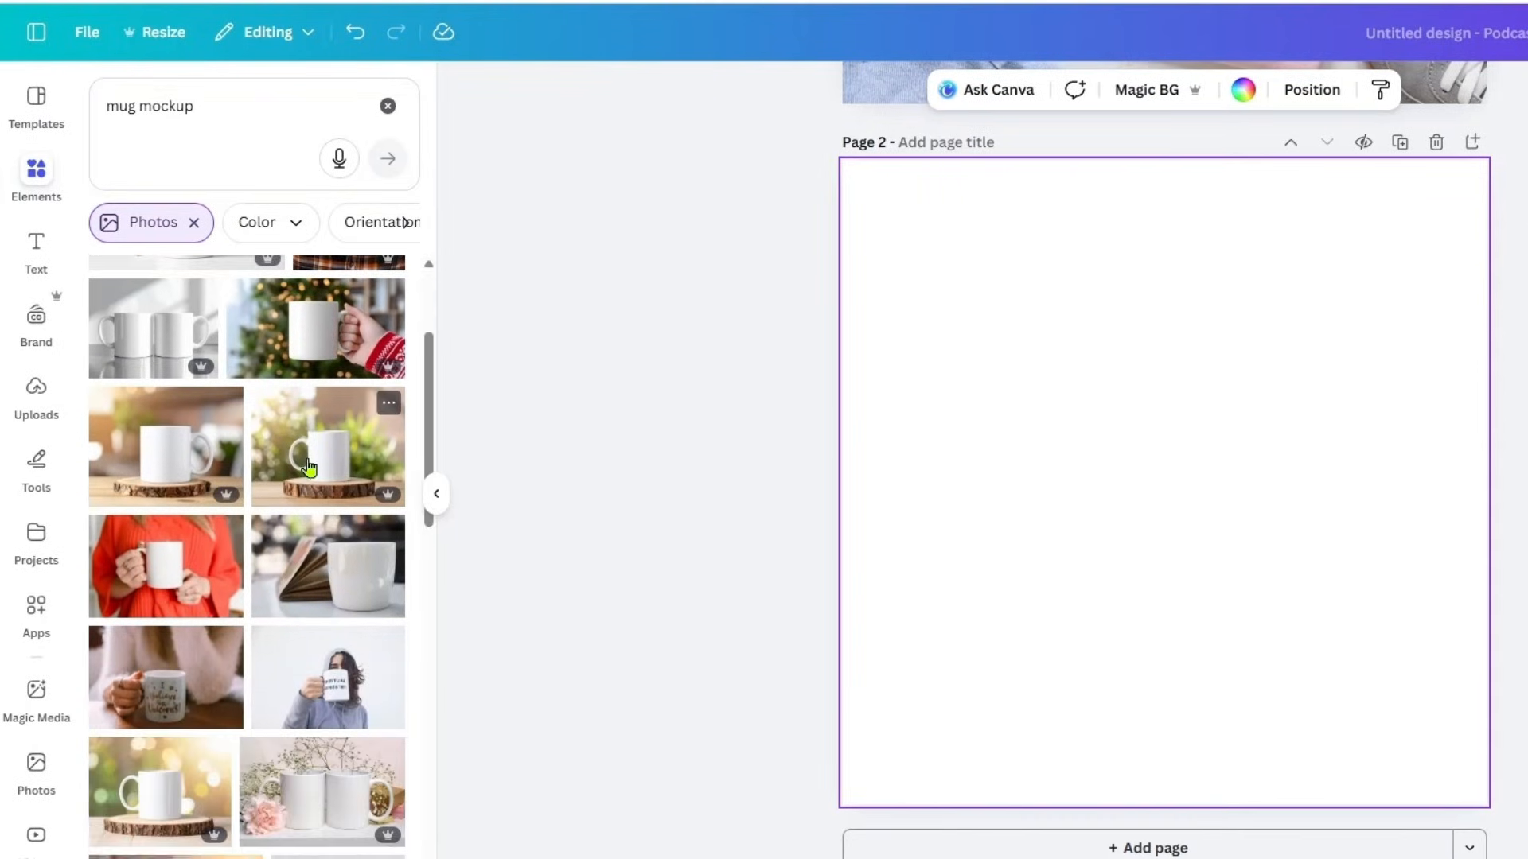
scroll(303, 509, "down", 5)
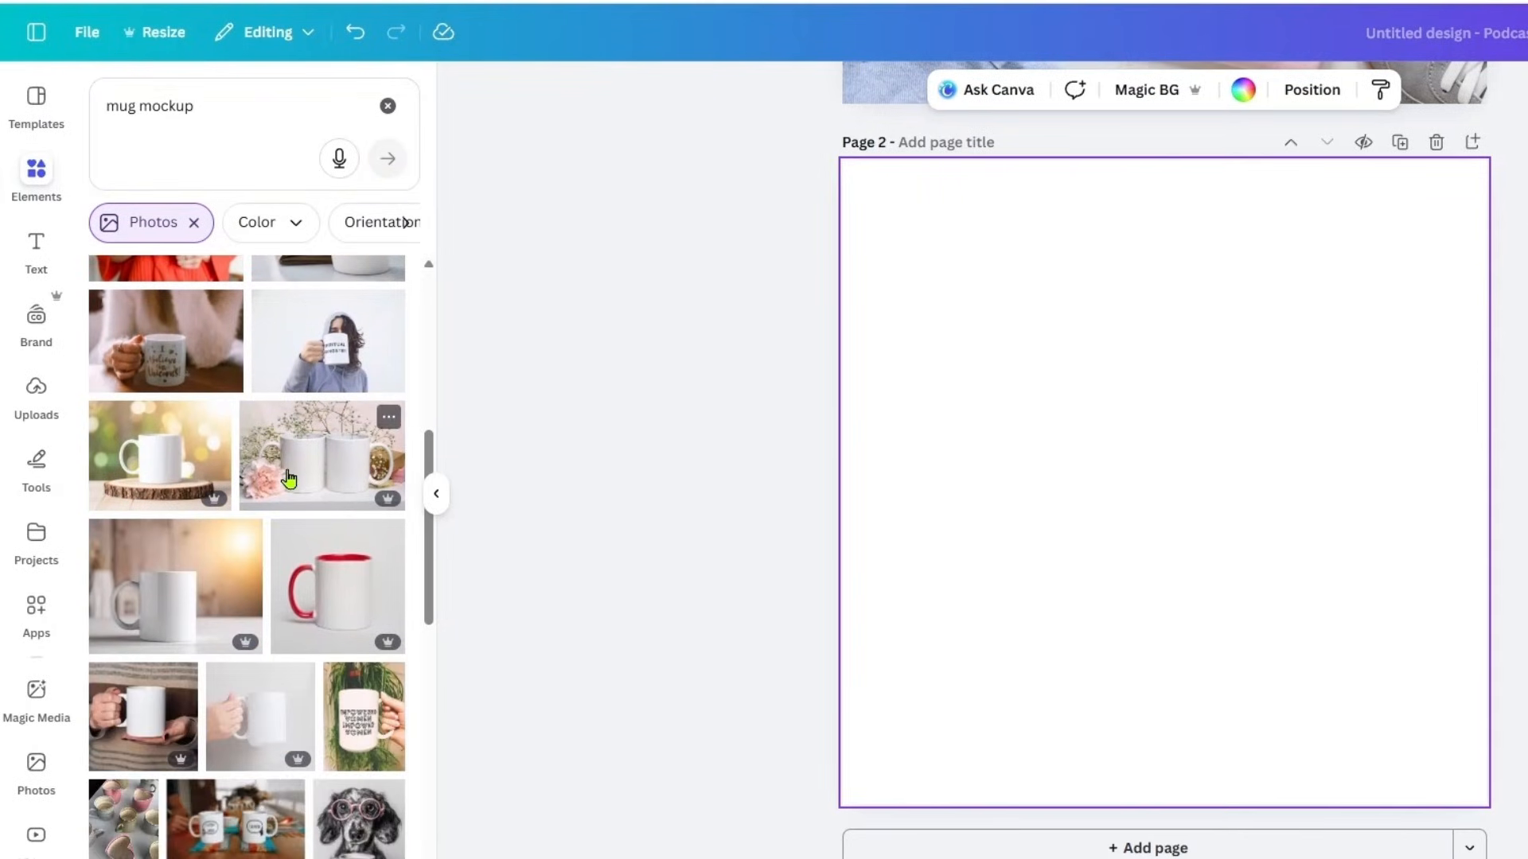
scroll(290, 483, "down", 10)
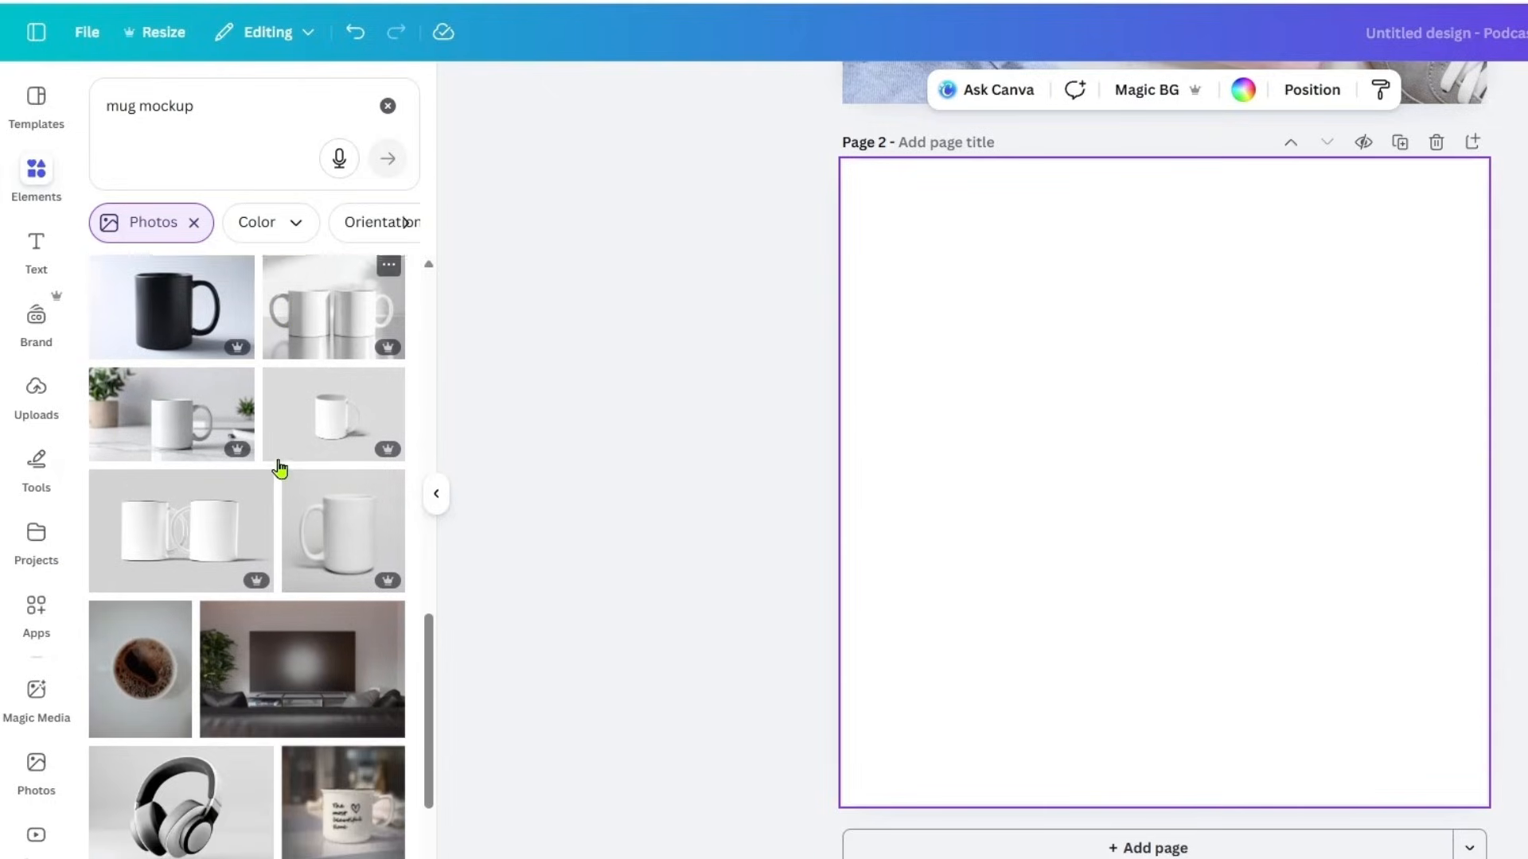
scroll(280, 469, "down", 5)
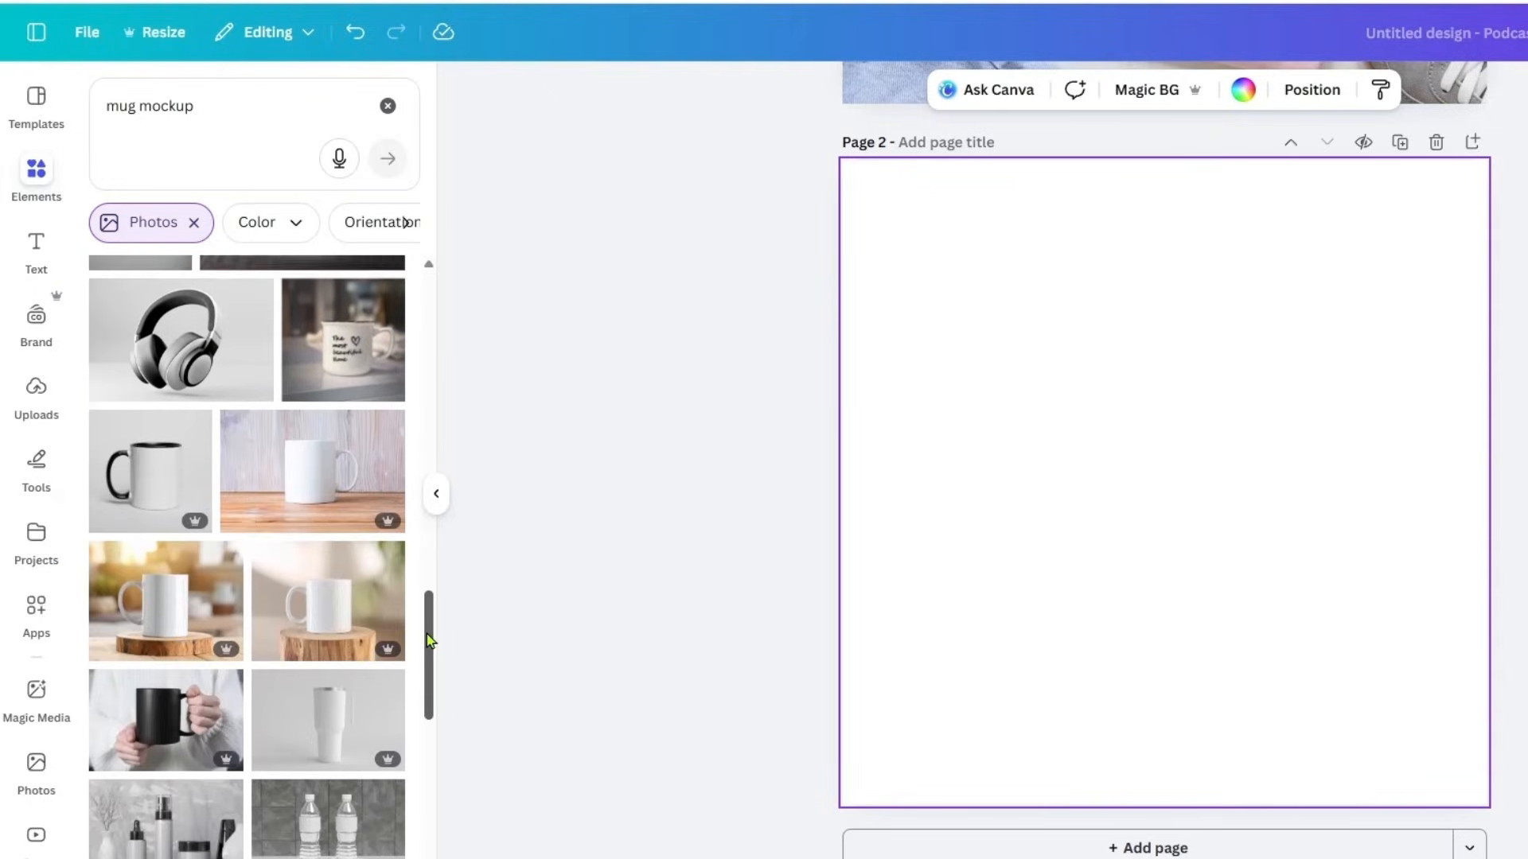
scroll(430, 656, "up", 15)
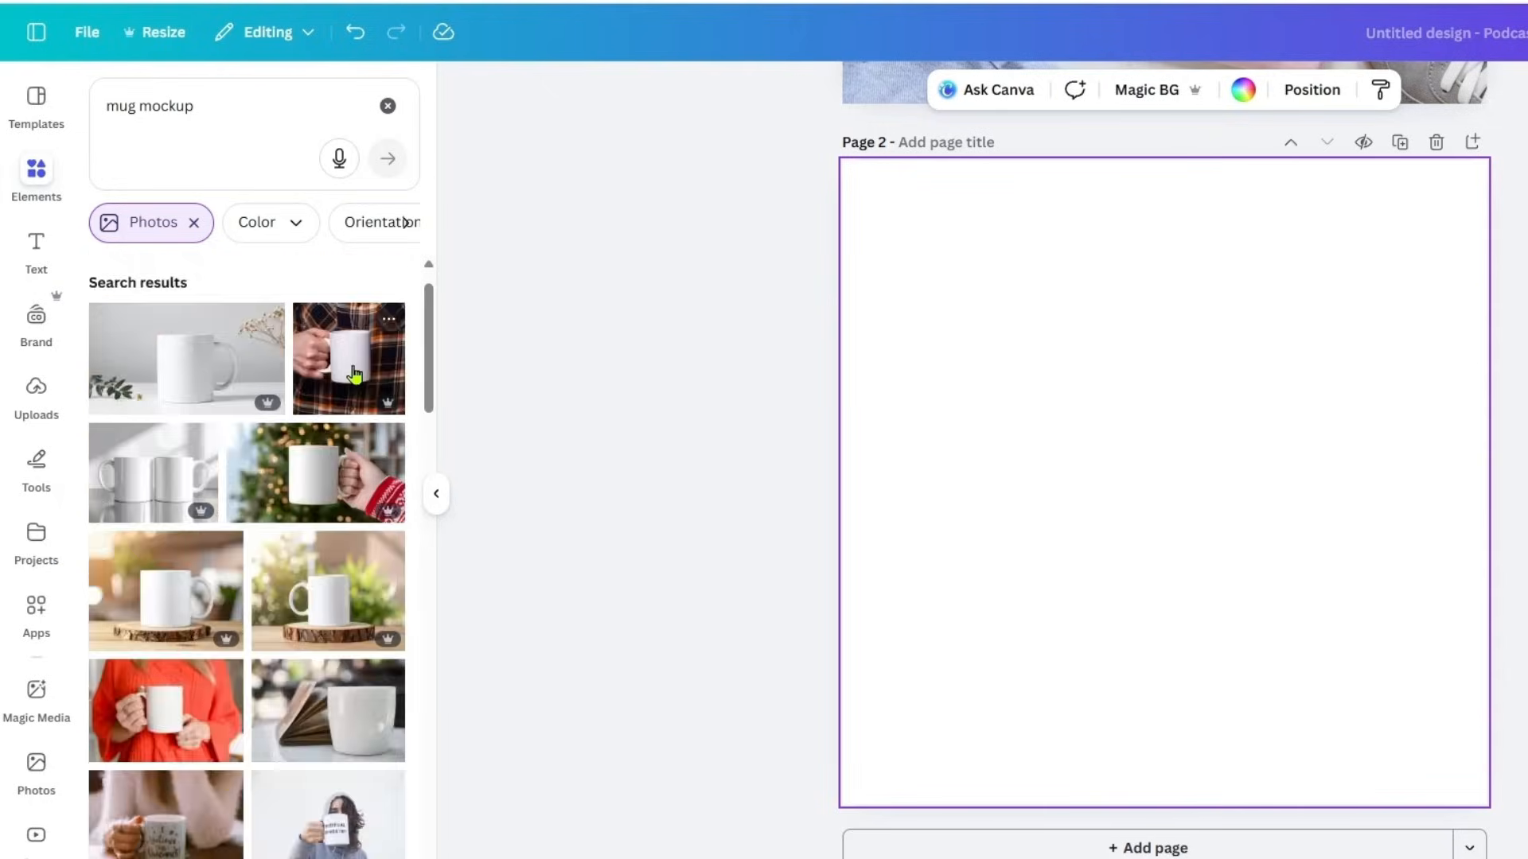
left_click(349, 358)
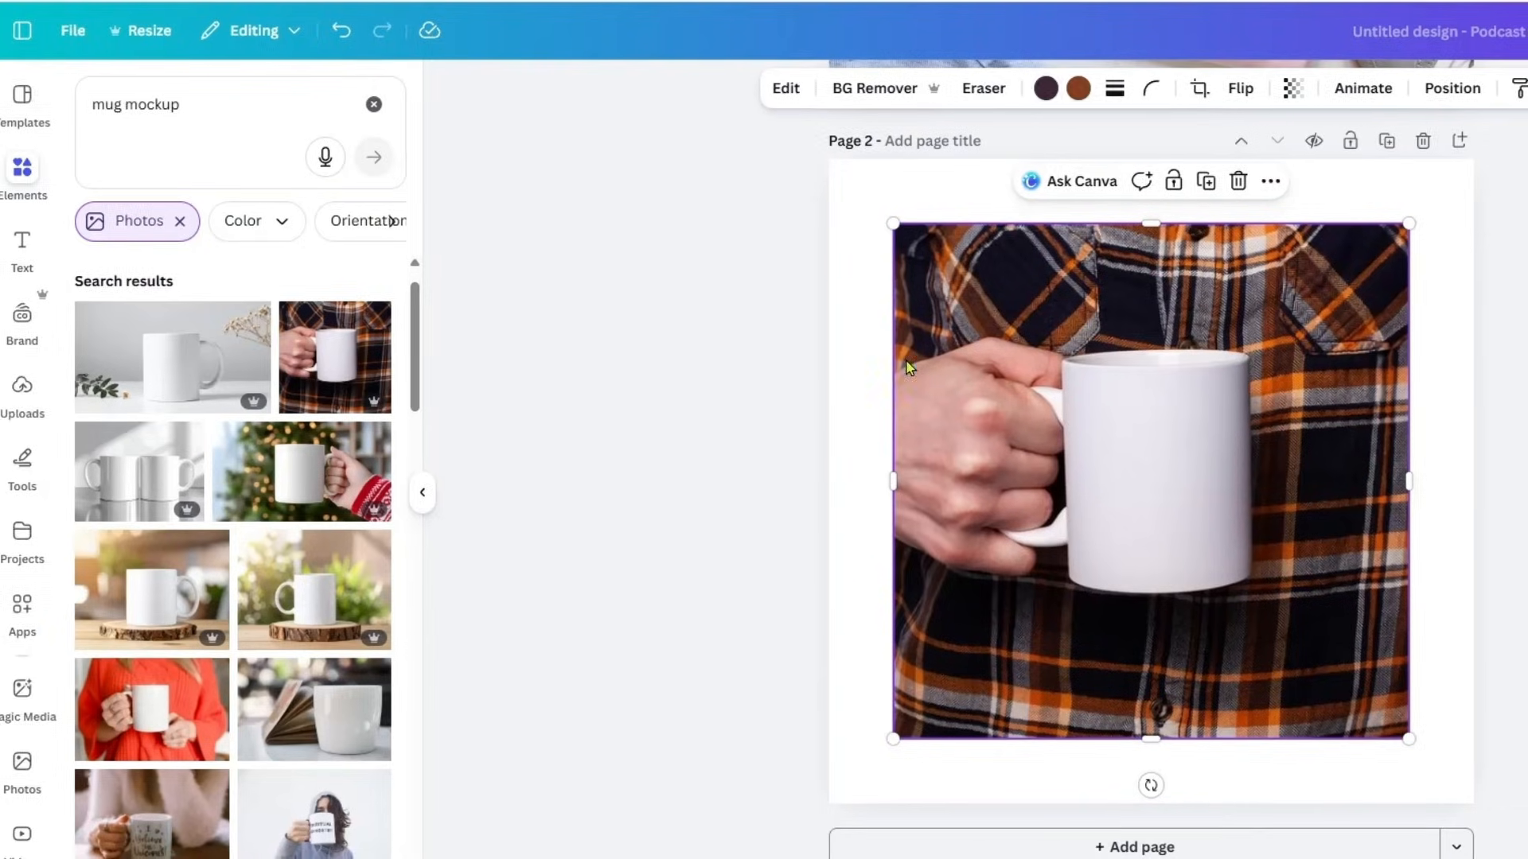
- Enlarge the plaid-shirt mug photo until it covers all of page 2, adjust its position and deselect it
left_click_drag(907, 225, 702, 137)
left_click_drag(324, 97, 323, 97)
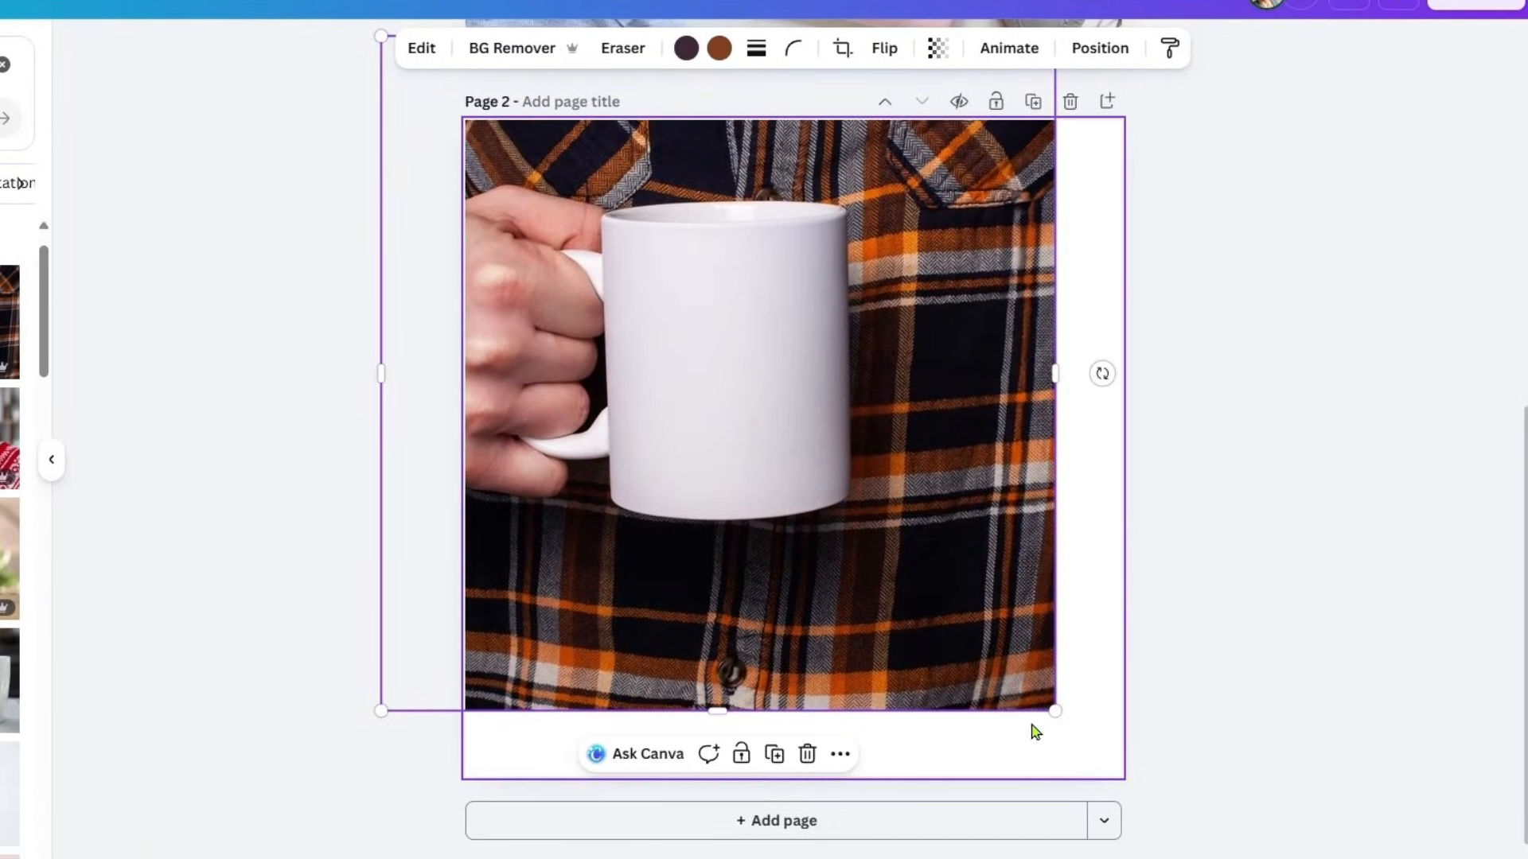
left_click_drag(1055, 710, 1225, 856)
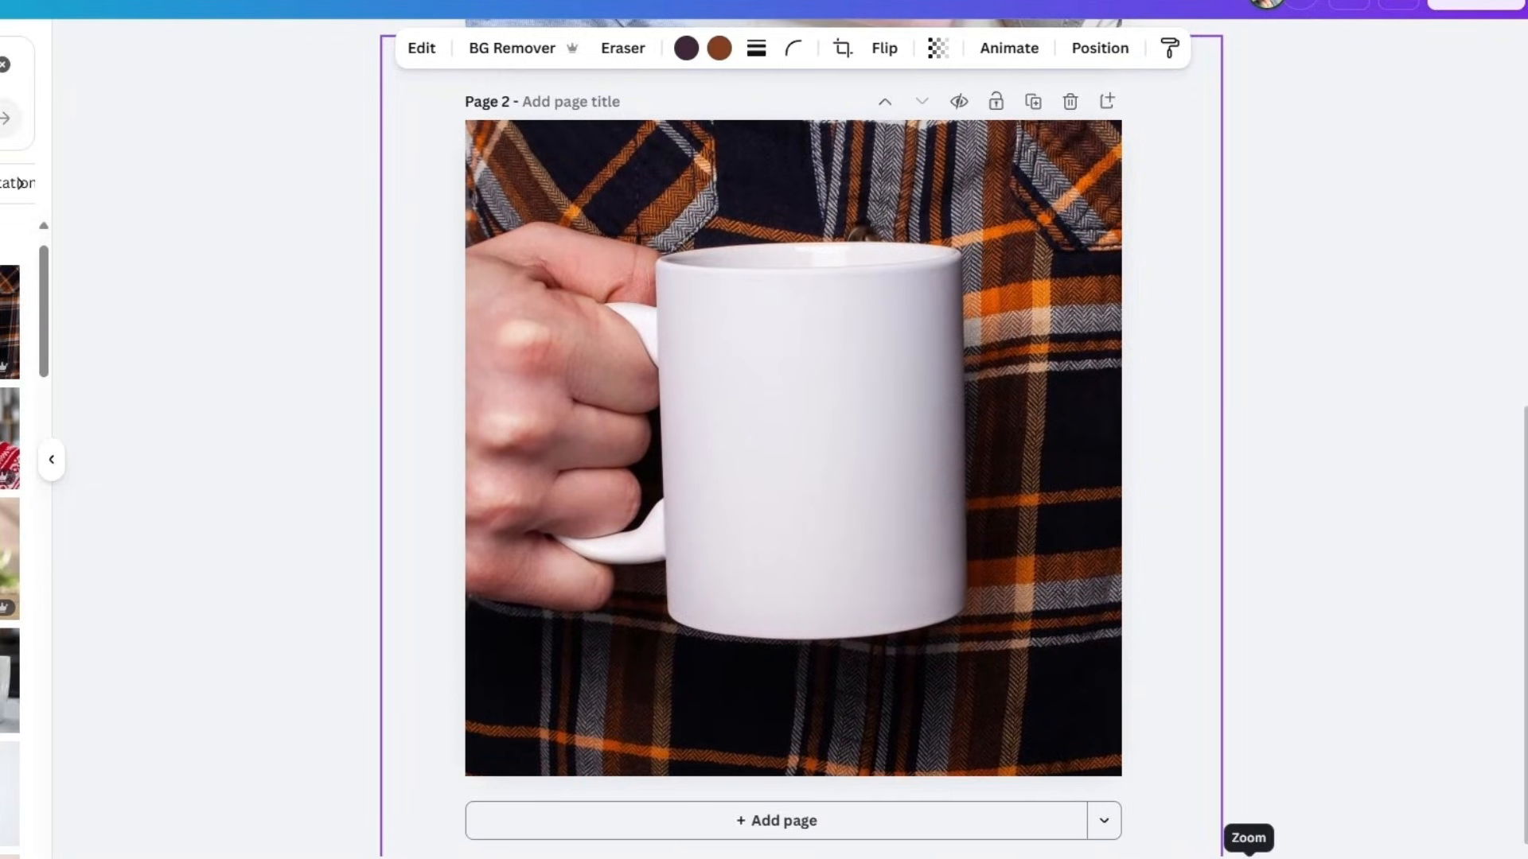
left_click_drag(813, 575, 818, 578)
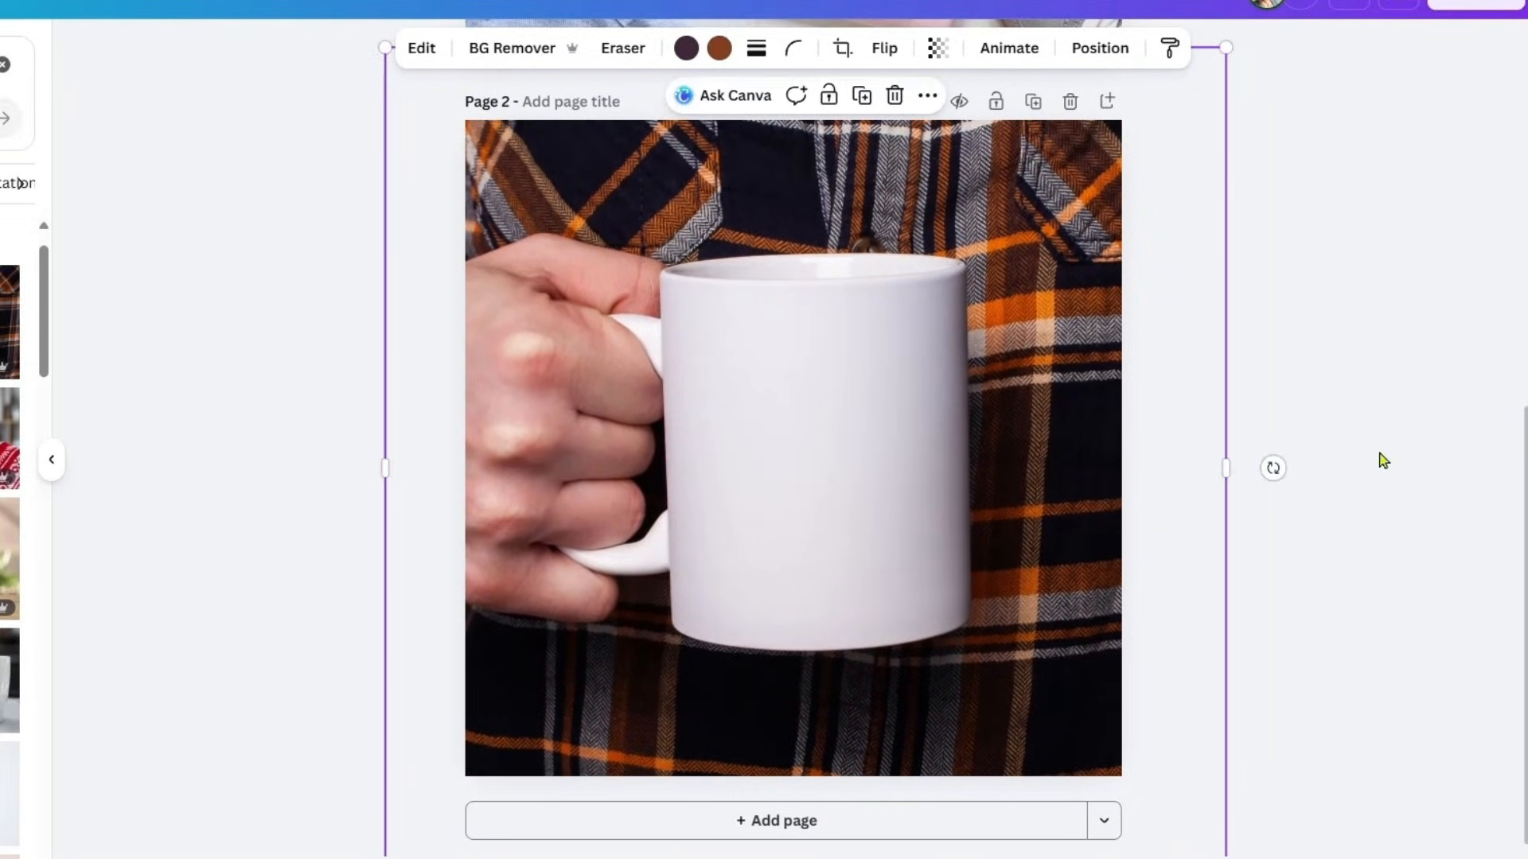
left_click(1242, 401)
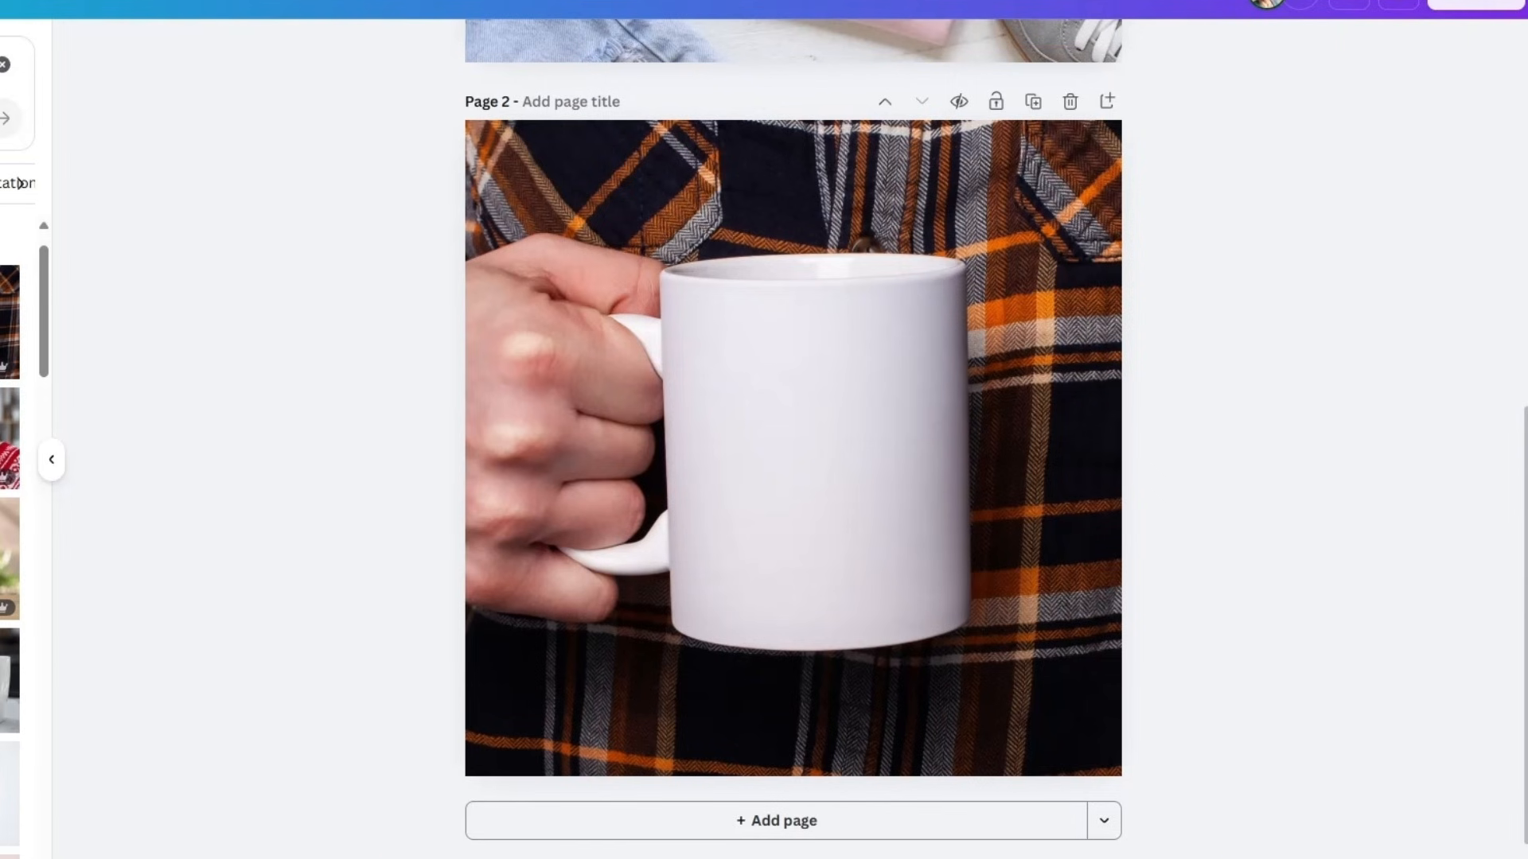
- Add the uploaded "Reptile Discovery" artwork to the mug page and remove its background
left_click(4, 64)
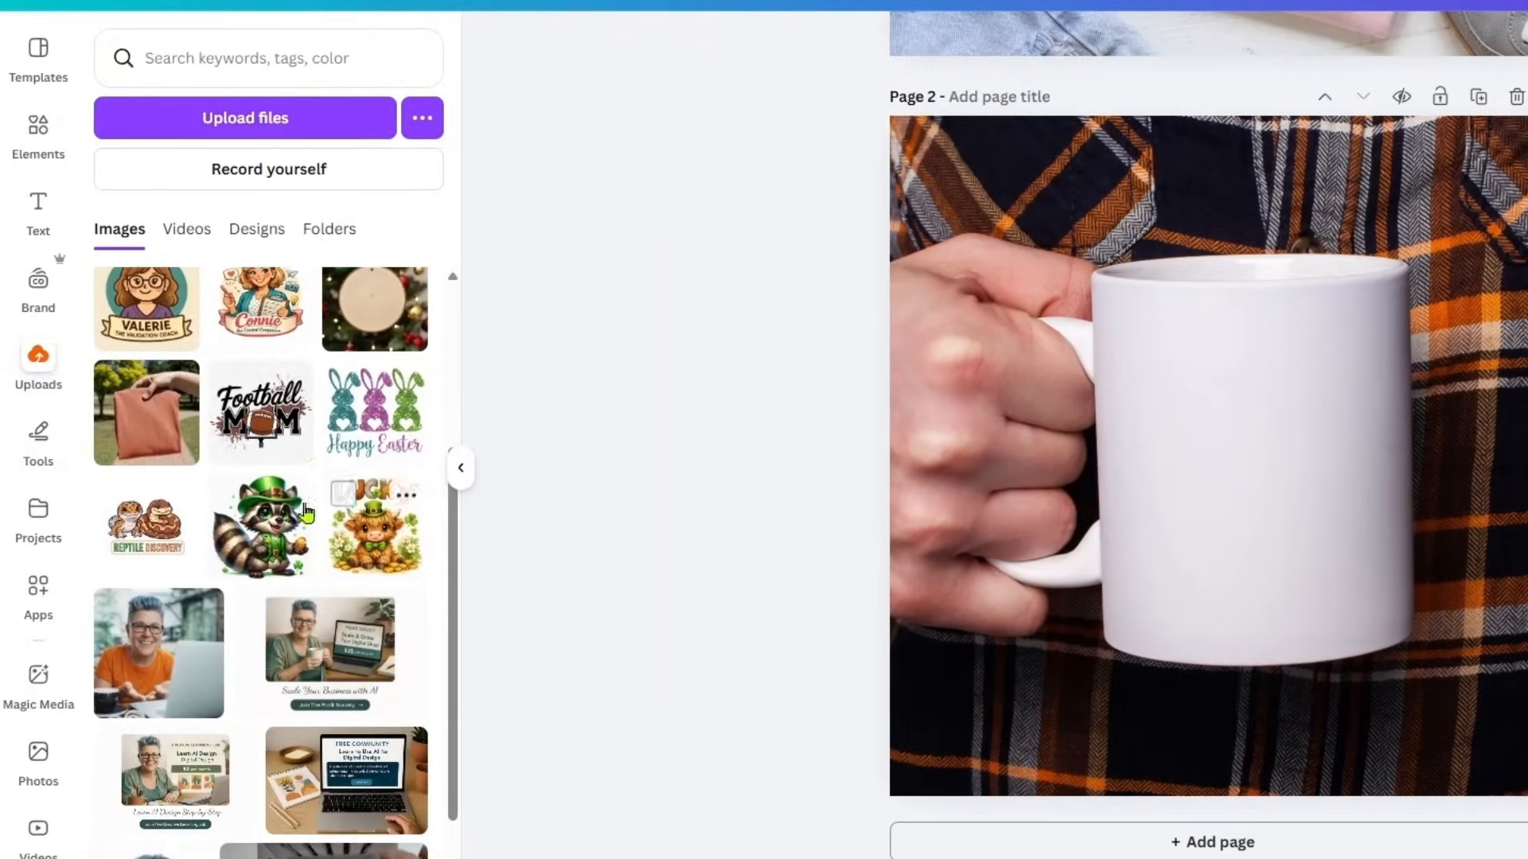
left_click(149, 537)
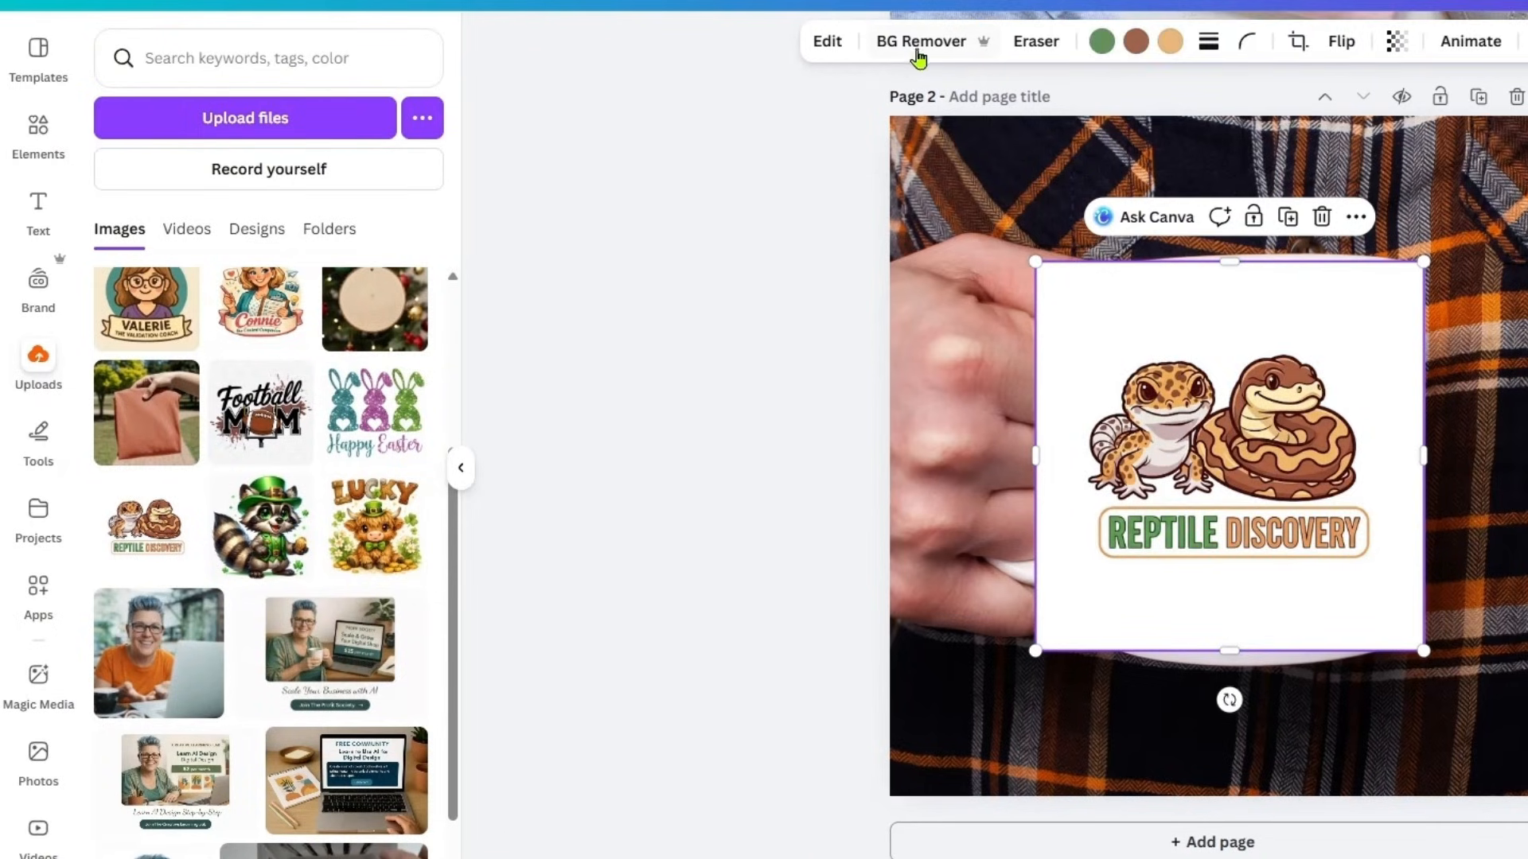
left_click(917, 52)
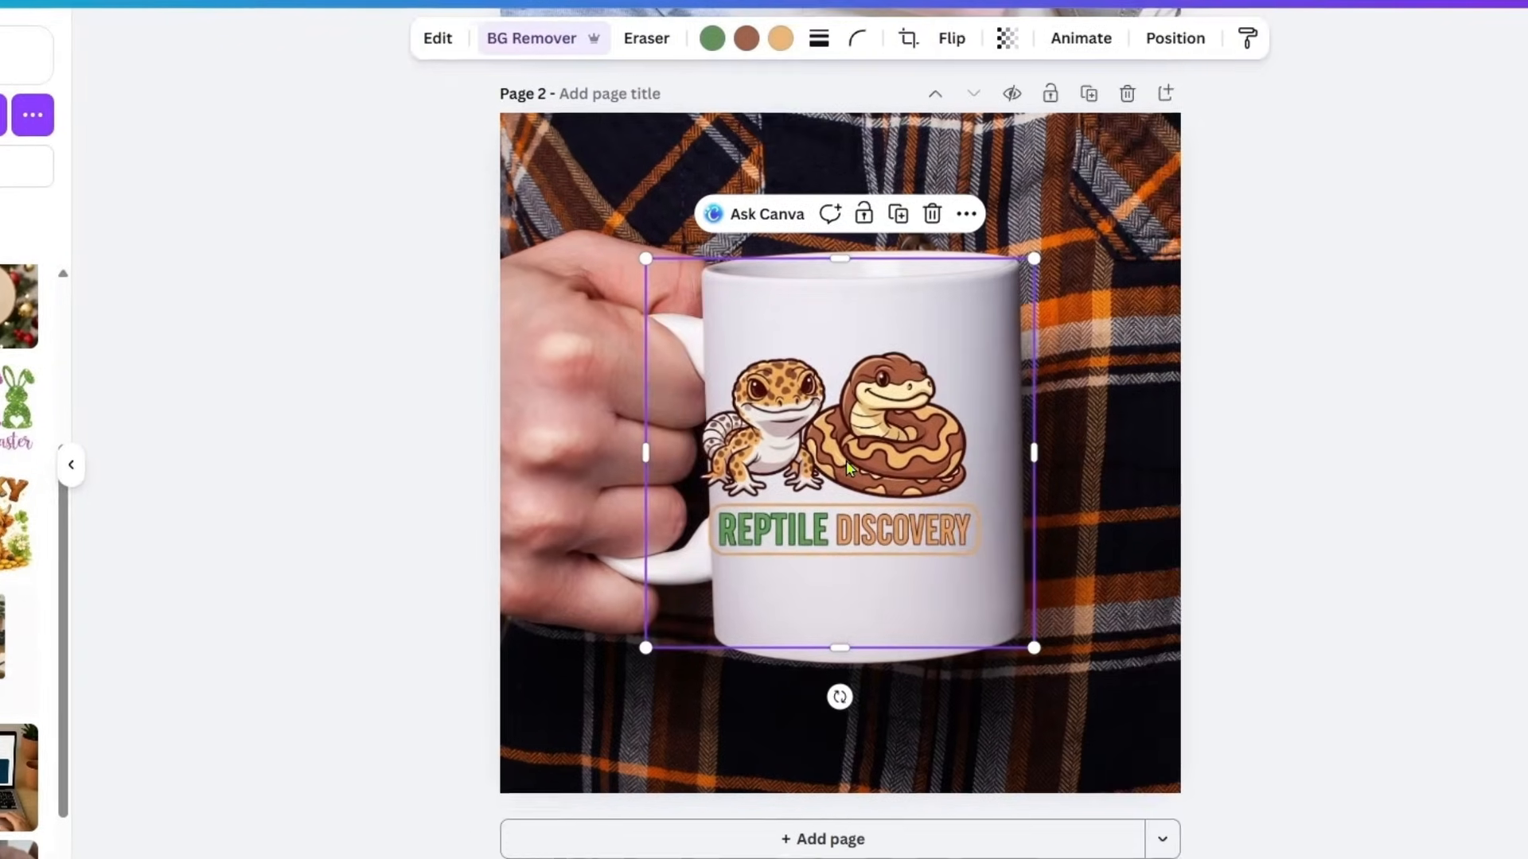
- Shrink the Reptile Discovery artwork and centre it on the front of the mug
left_click_drag(847, 461, 791, 481)
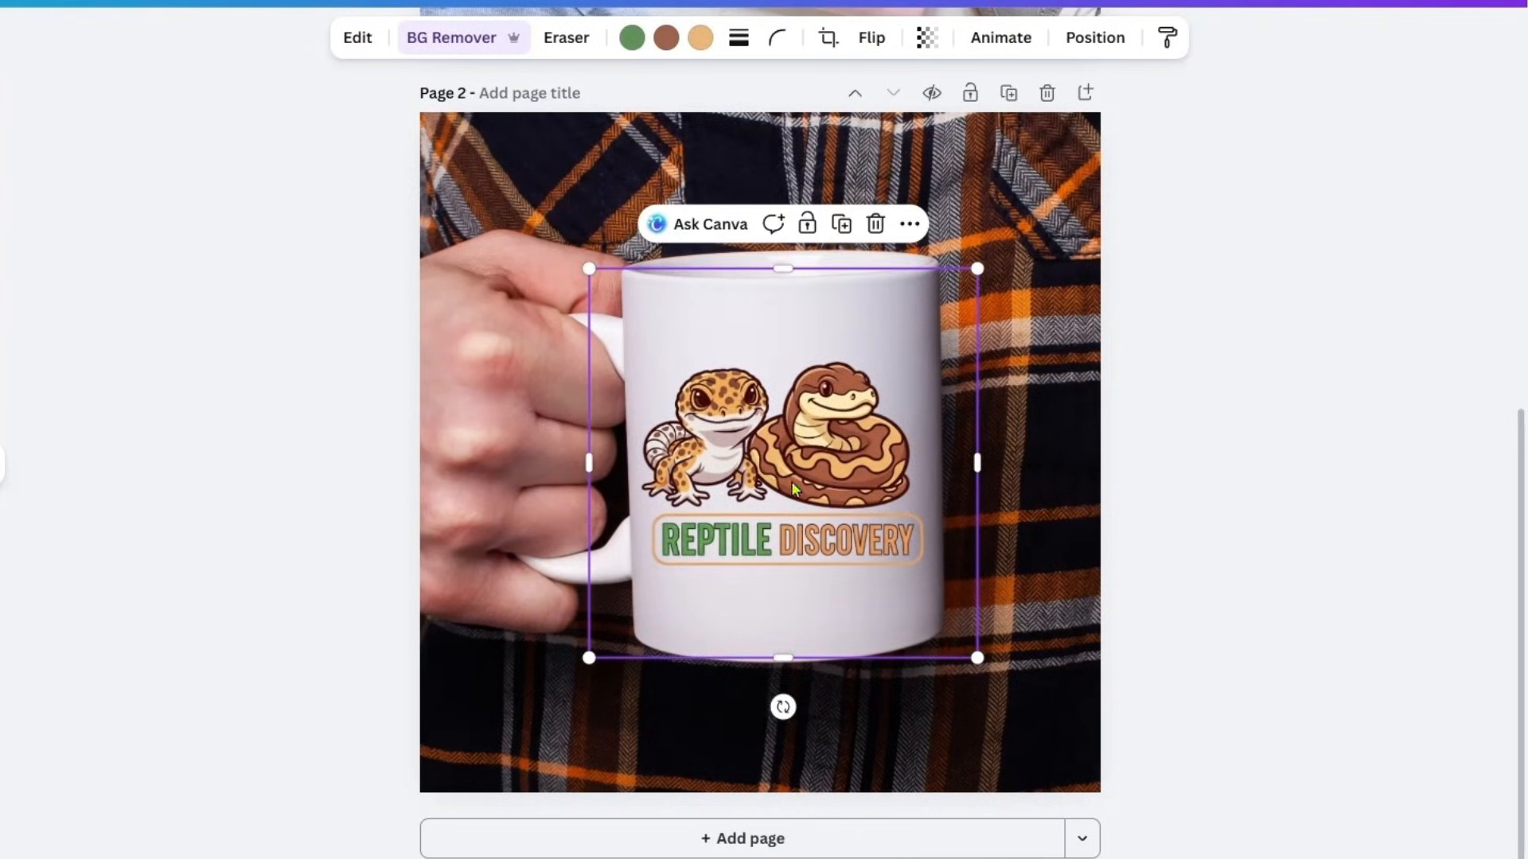
left_click_drag(981, 661, 943, 622)
left_click_drag(790, 504, 808, 532)
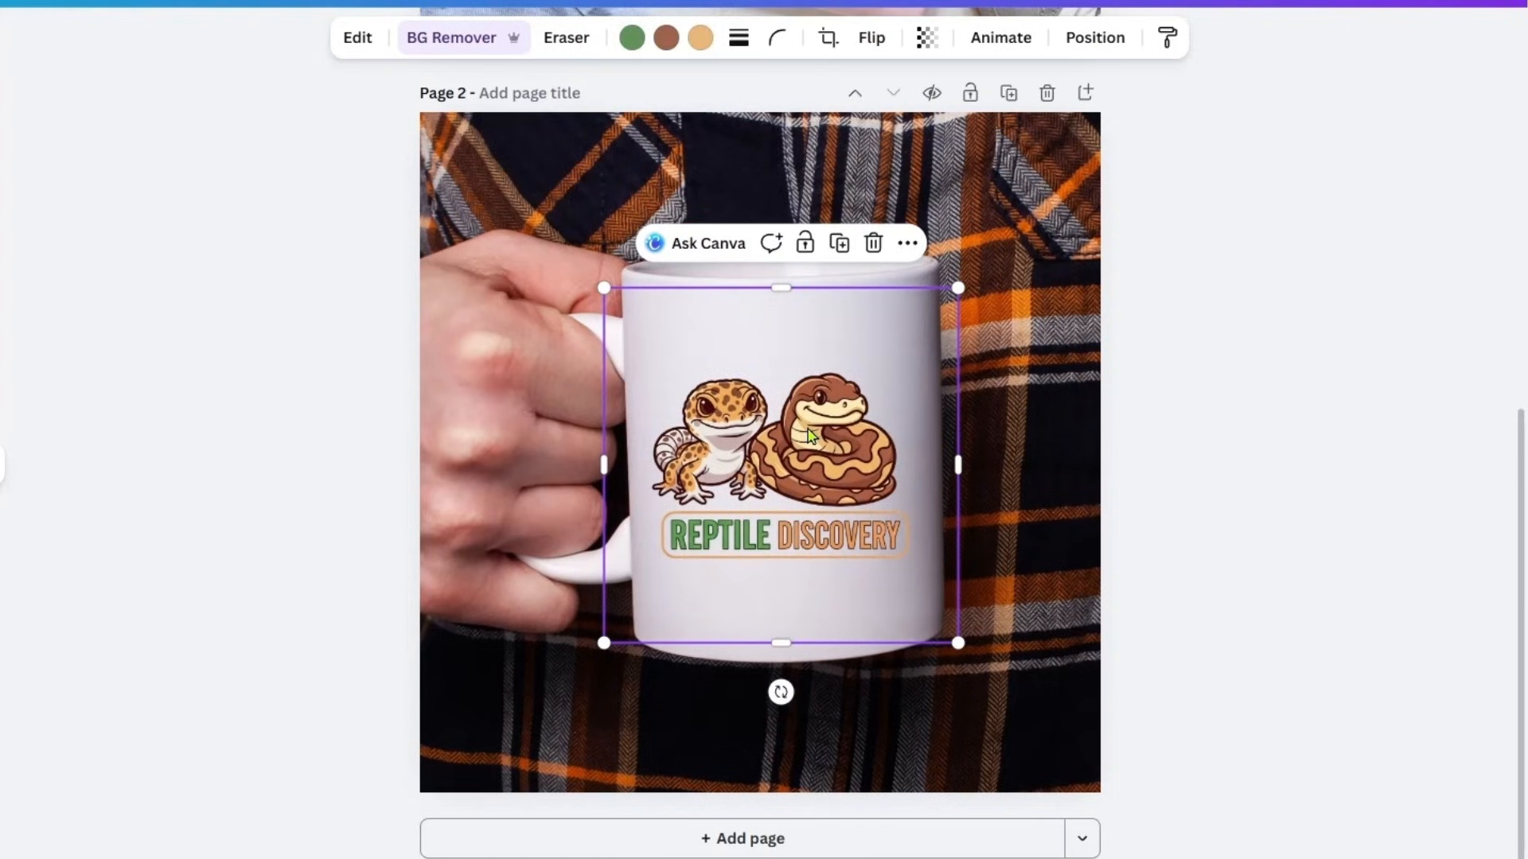
left_click_drag(798, 447, 802, 450)
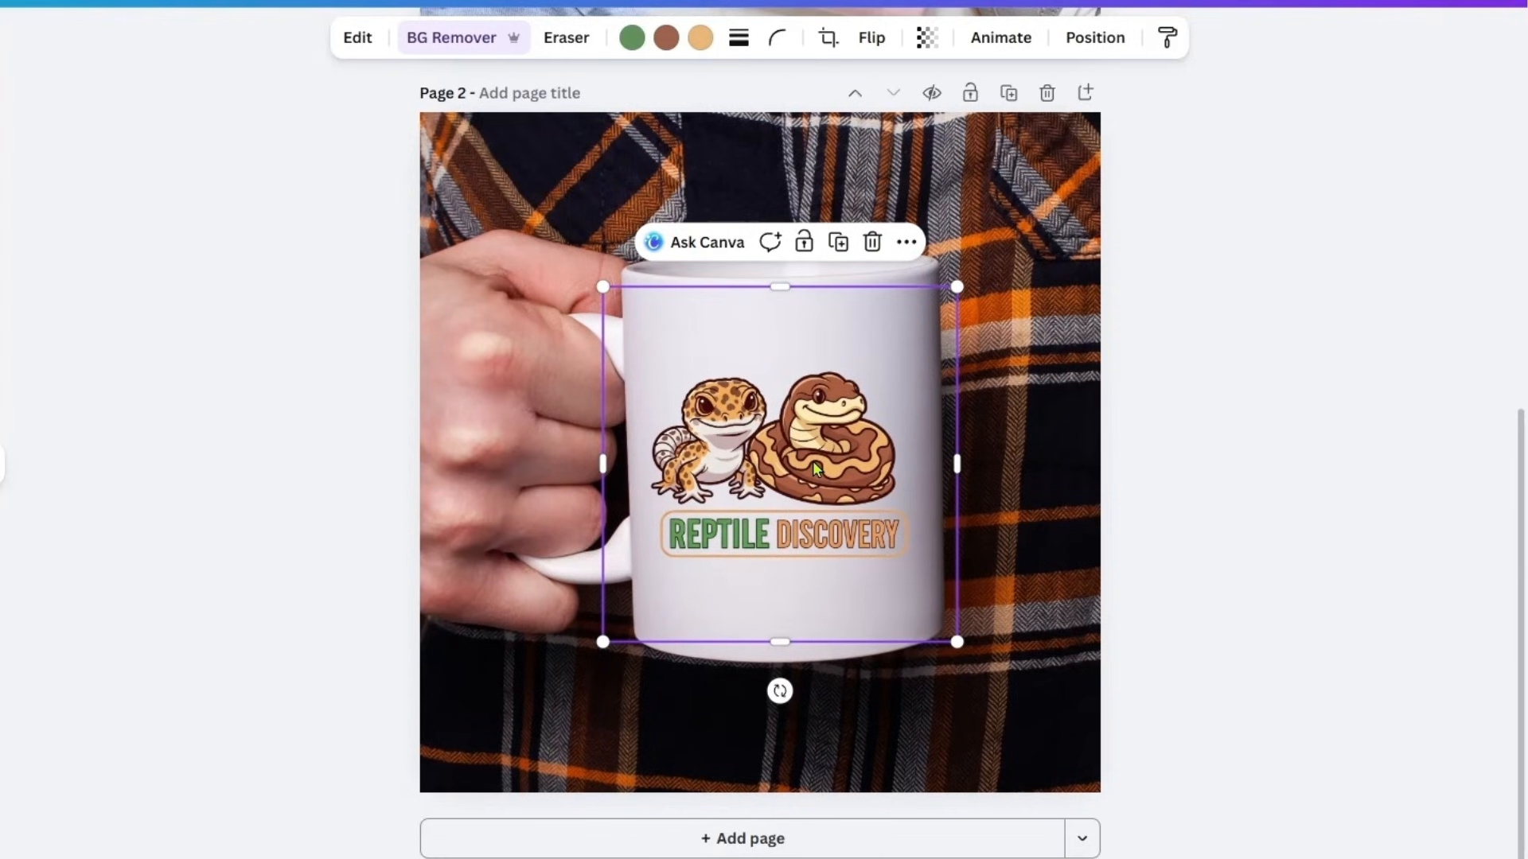
left_click_drag(825, 436, 824, 429)
left_click(1297, 525)
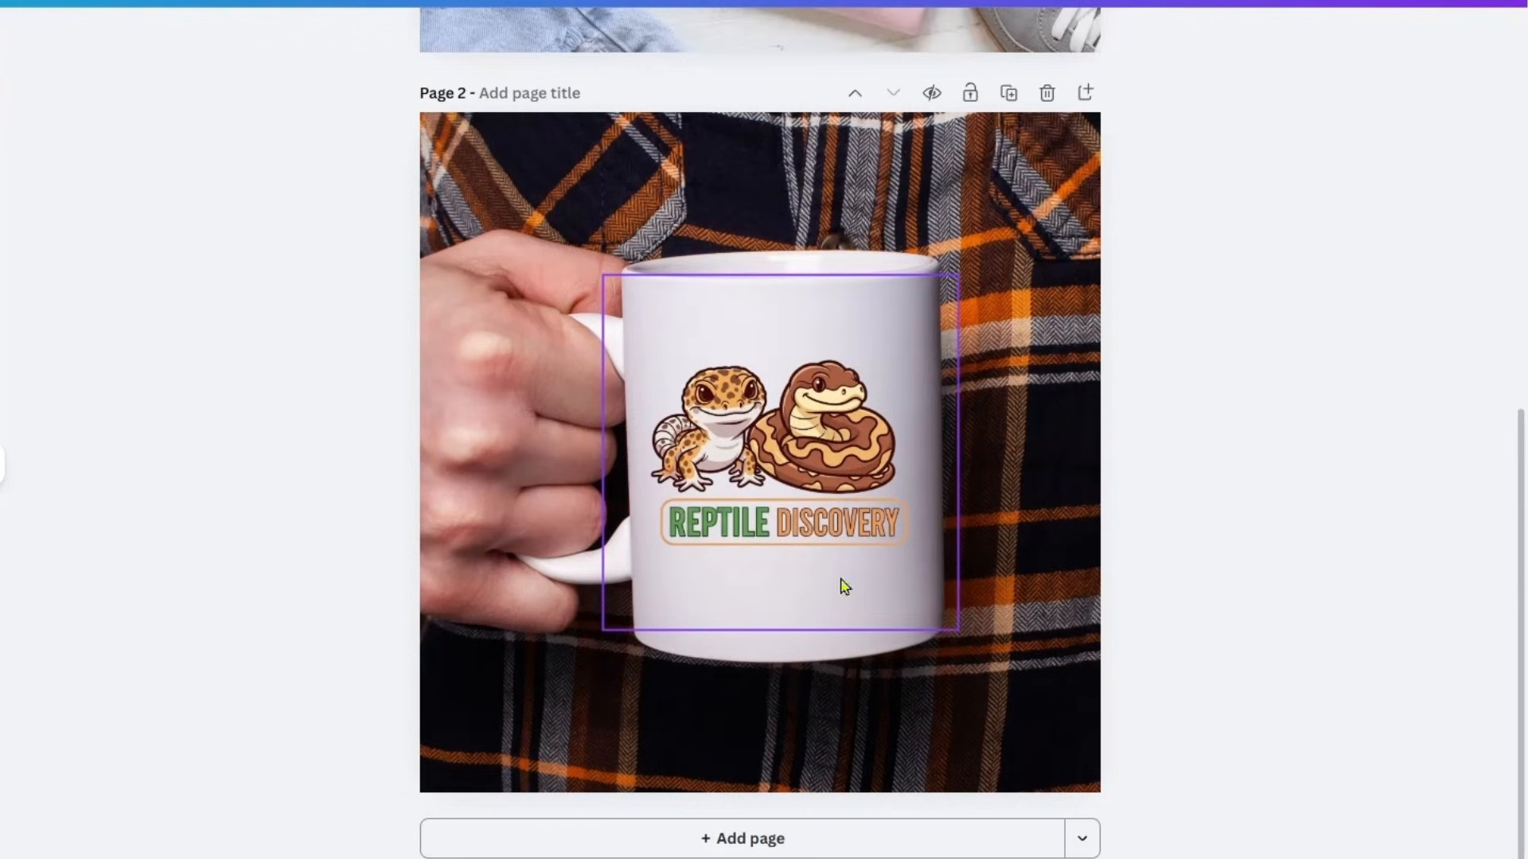
- Set the Reptile Discovery artwork's transparency to 85 and deselect it
left_click(829, 433)
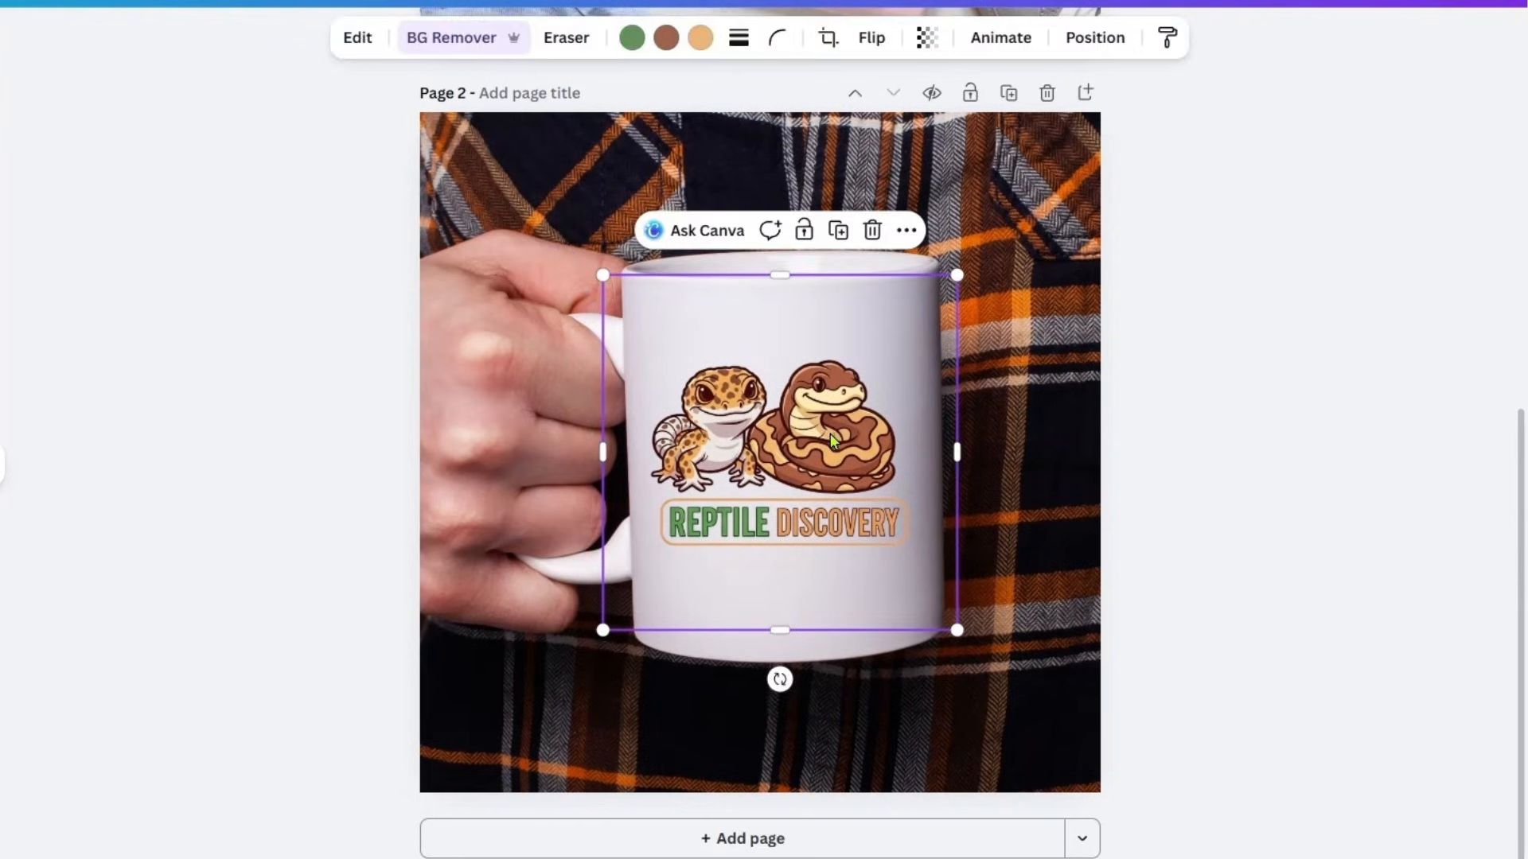
left_click(926, 38)
left_click_drag(977, 125, 955, 127)
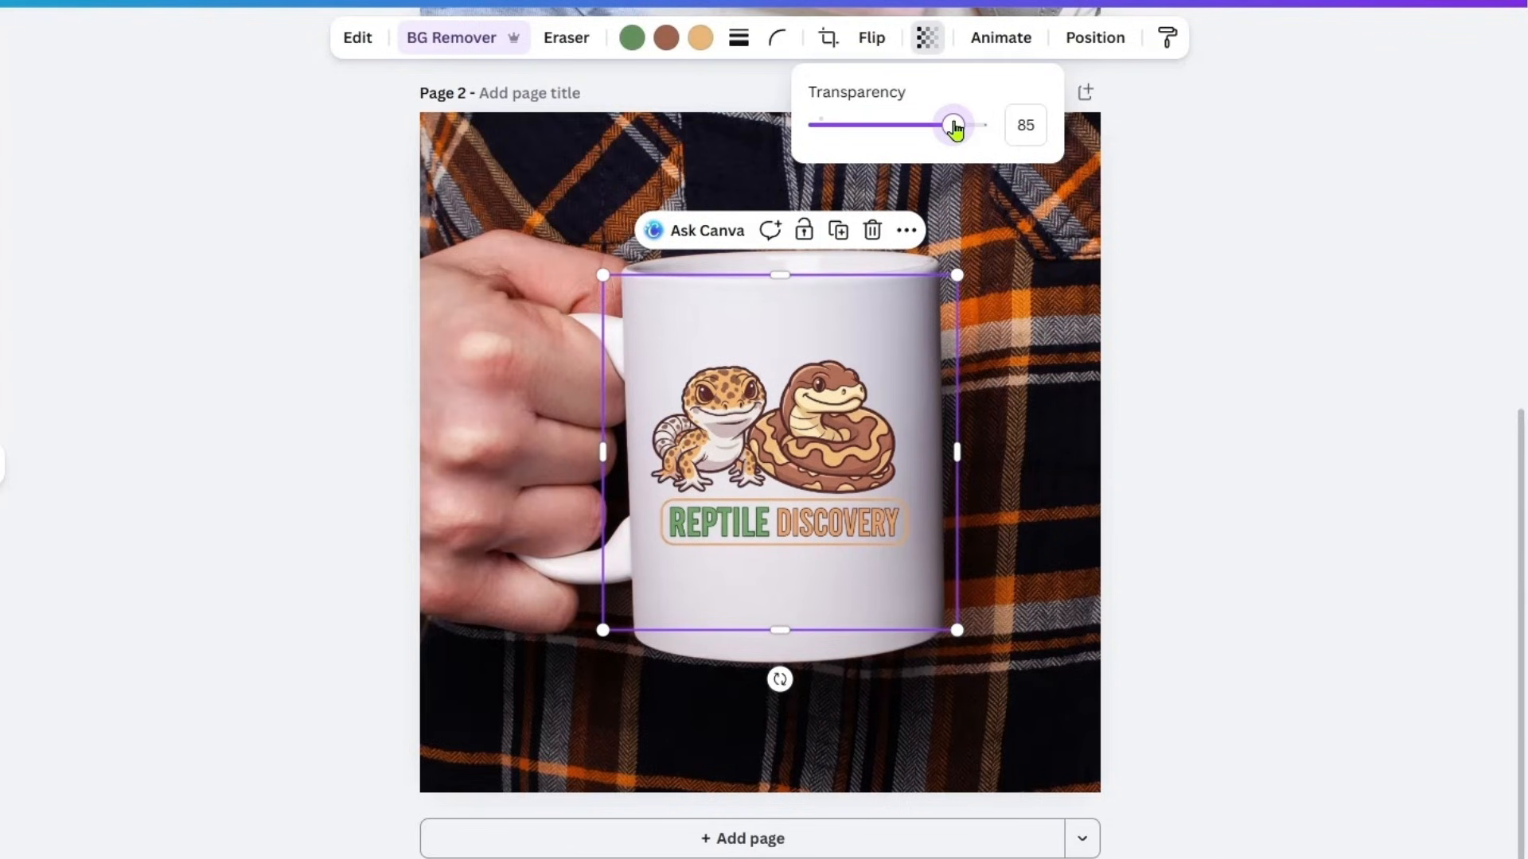
left_click(1244, 479)
left_click(1244, 478)
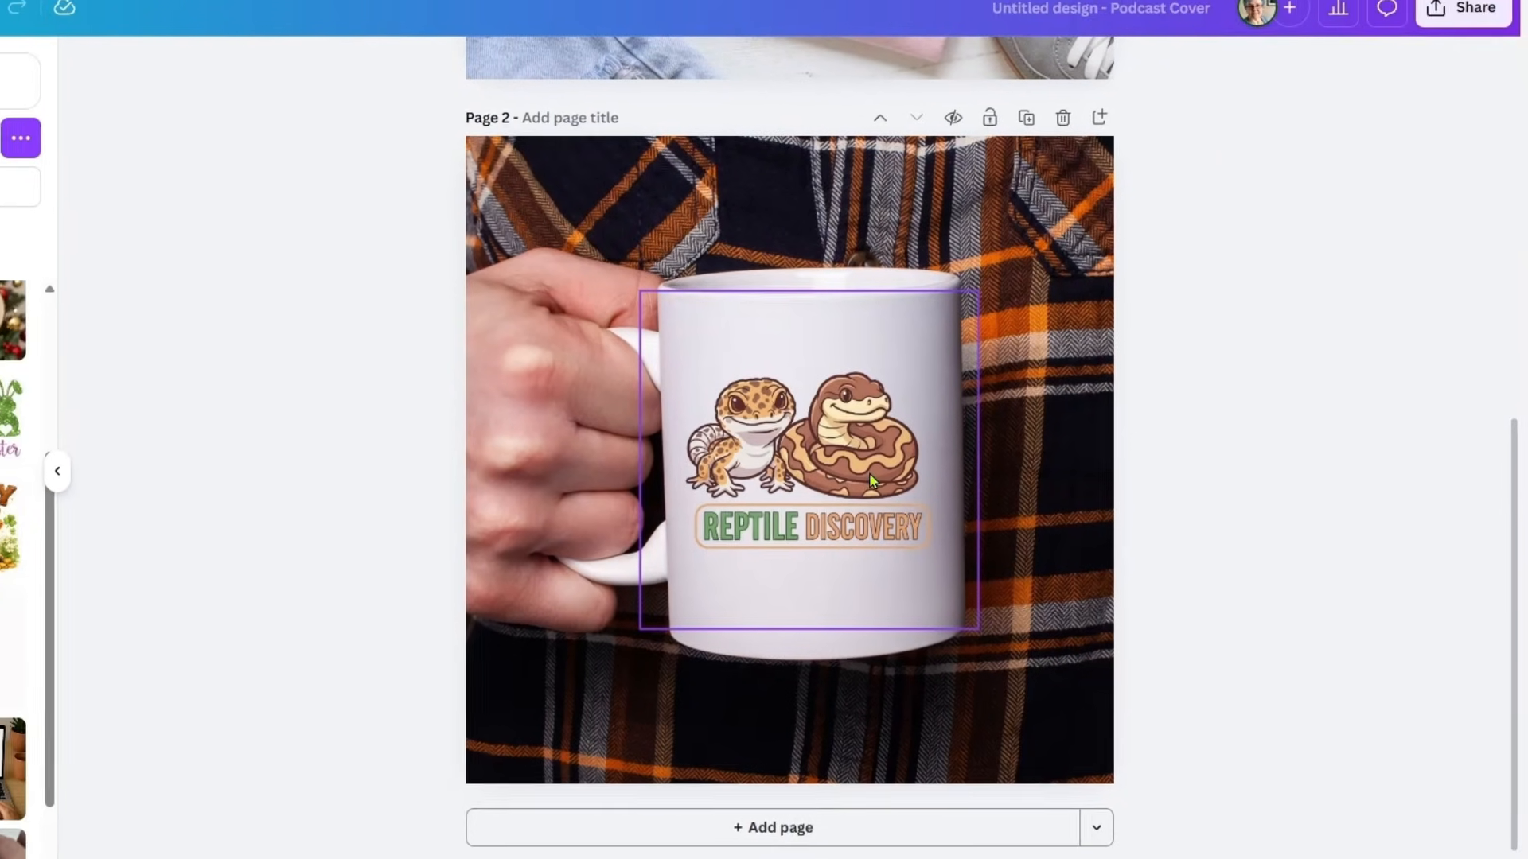
- Rotate the Reptile Discovery artwork to -1° to follow the mug's tilt and deselect it
left_click(842, 465)
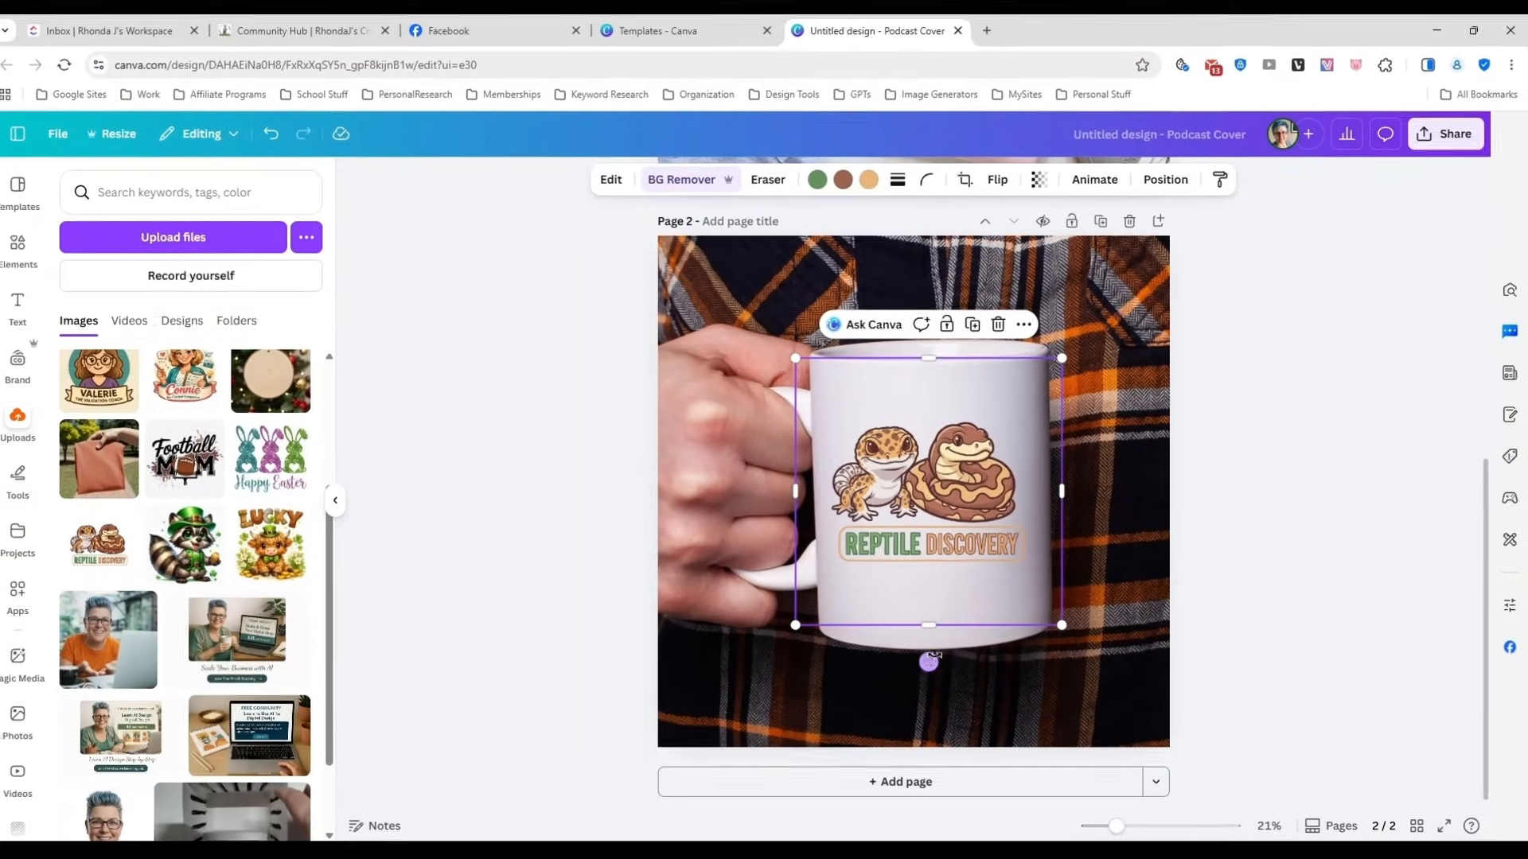
left_click_drag(929, 662, 935, 658)
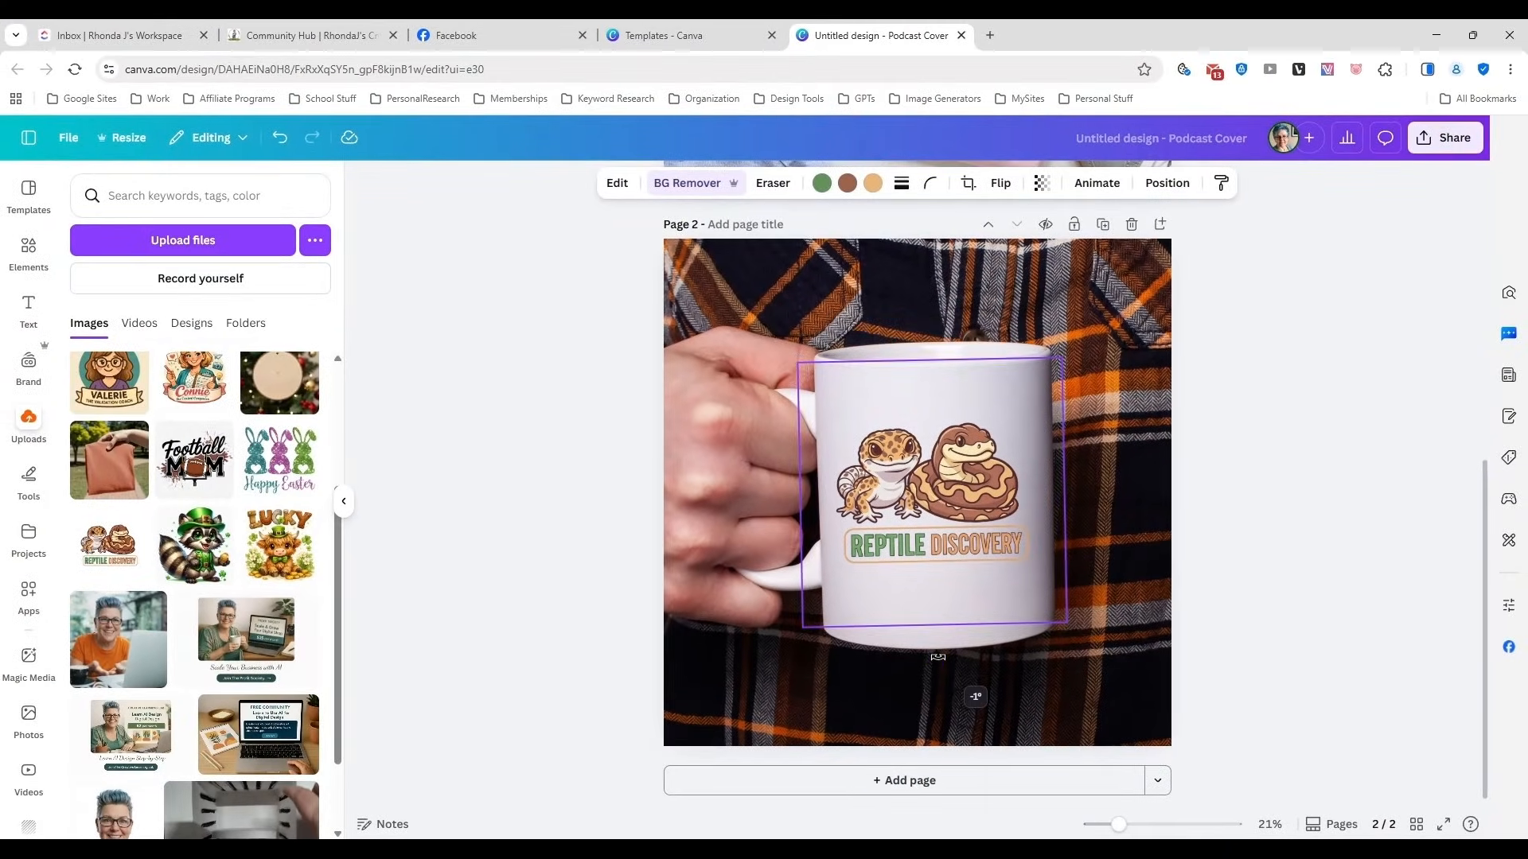
left_click(1321, 554)
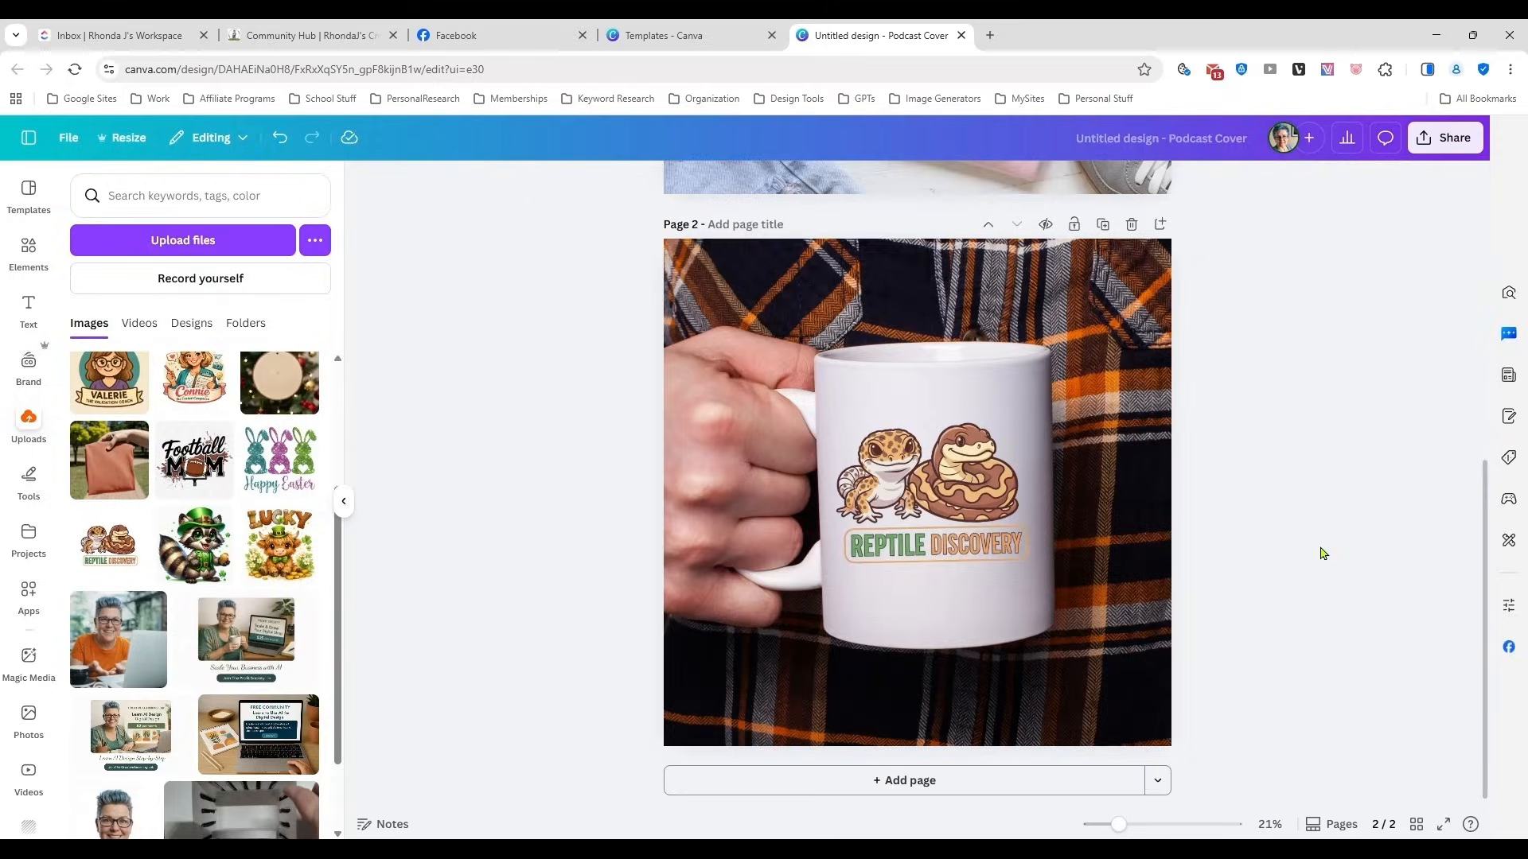
- Add a third page, remove the Photos filter from the "mug mockup" element search and show all results of the Mockups category
left_click(938, 780)
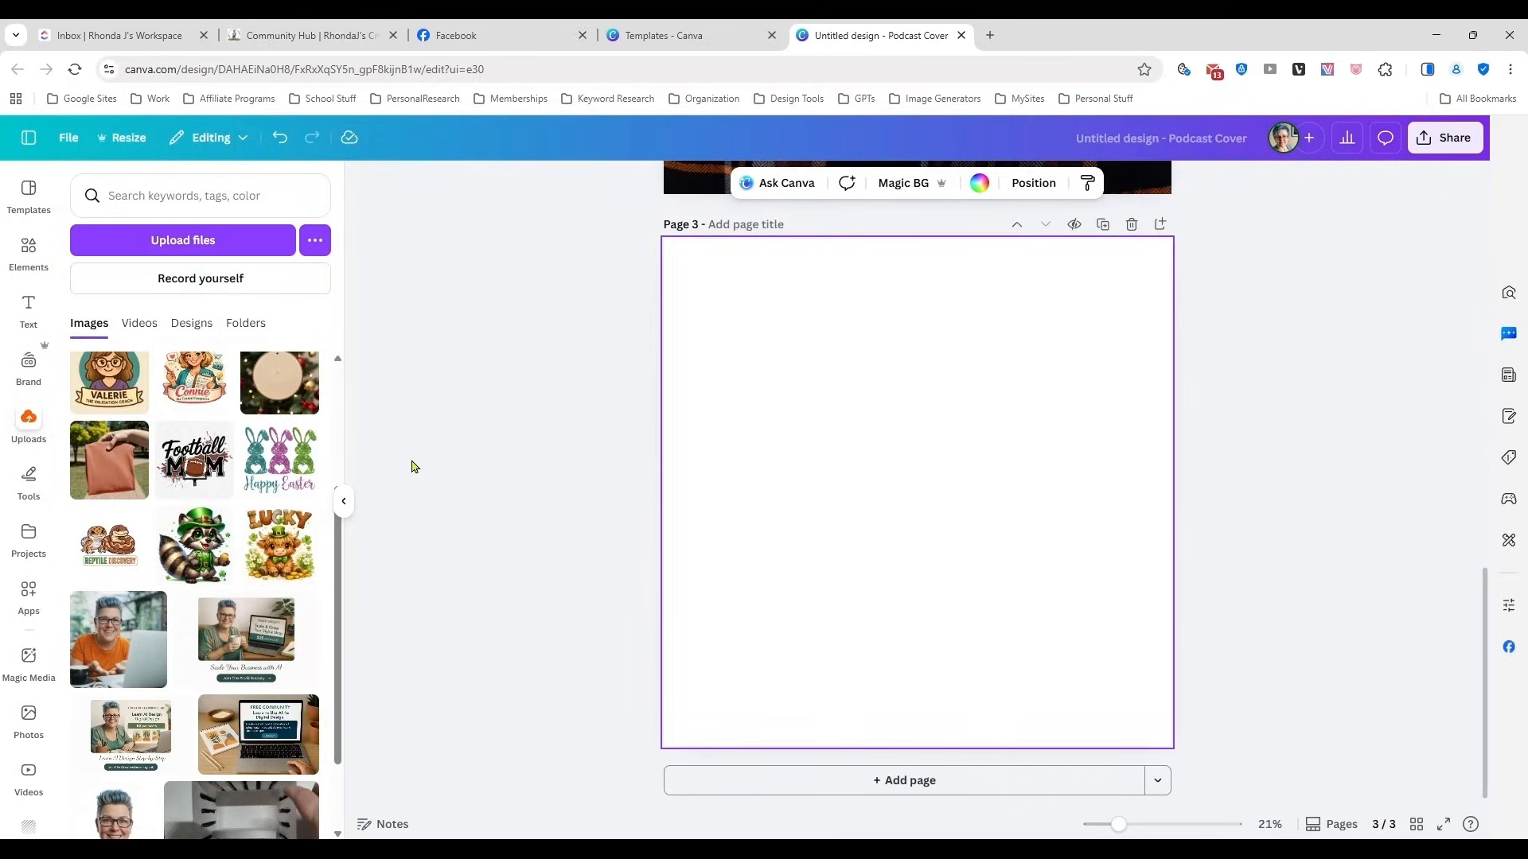
left_click(29, 251)
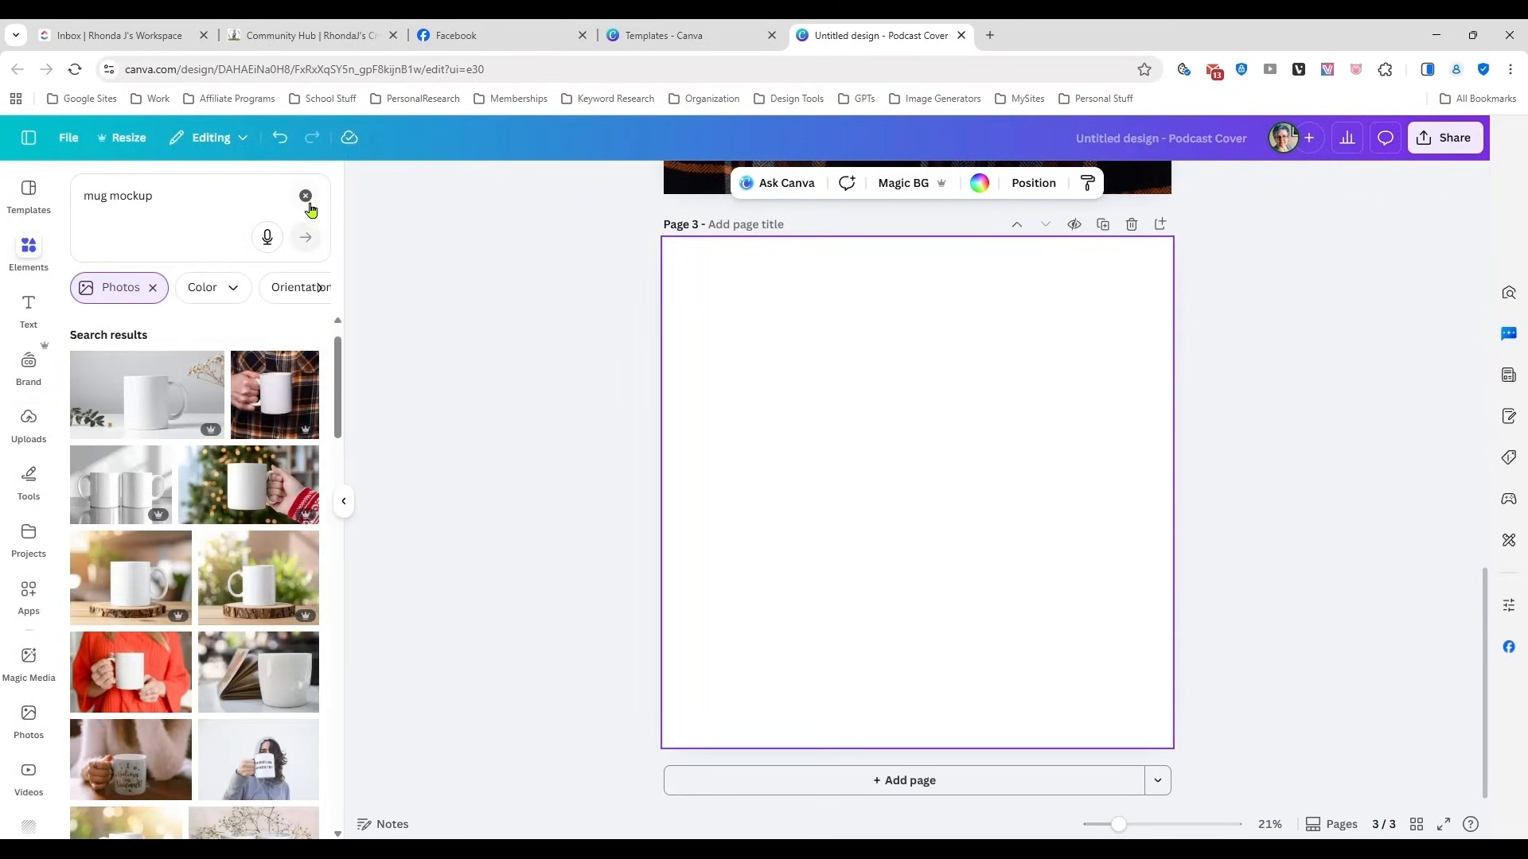
left_click(153, 287)
left_click(207, 201)
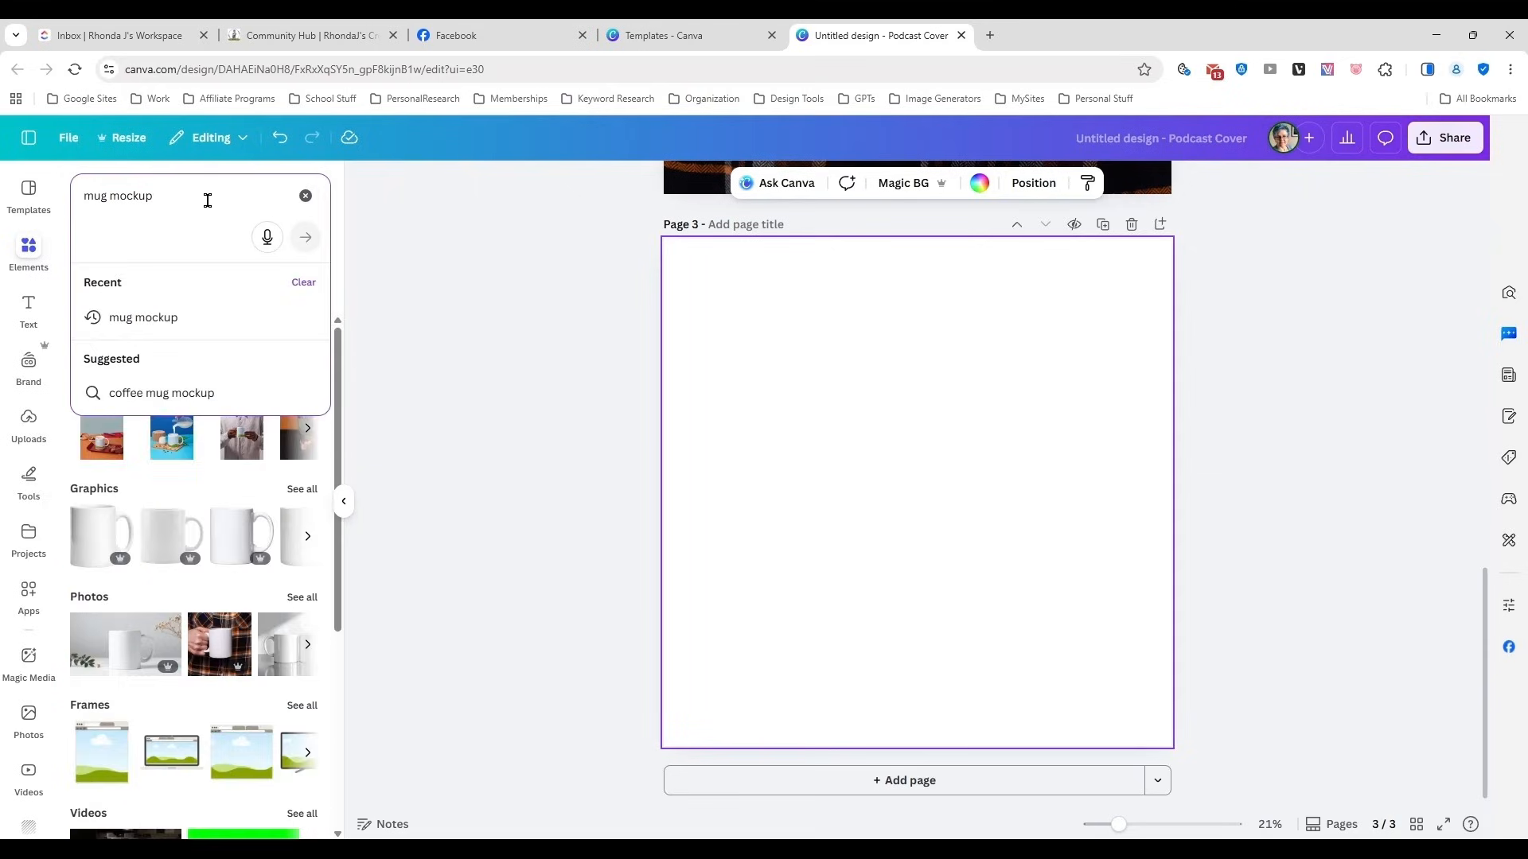
left_click(378, 303)
scroll(204, 539, "down", 4)
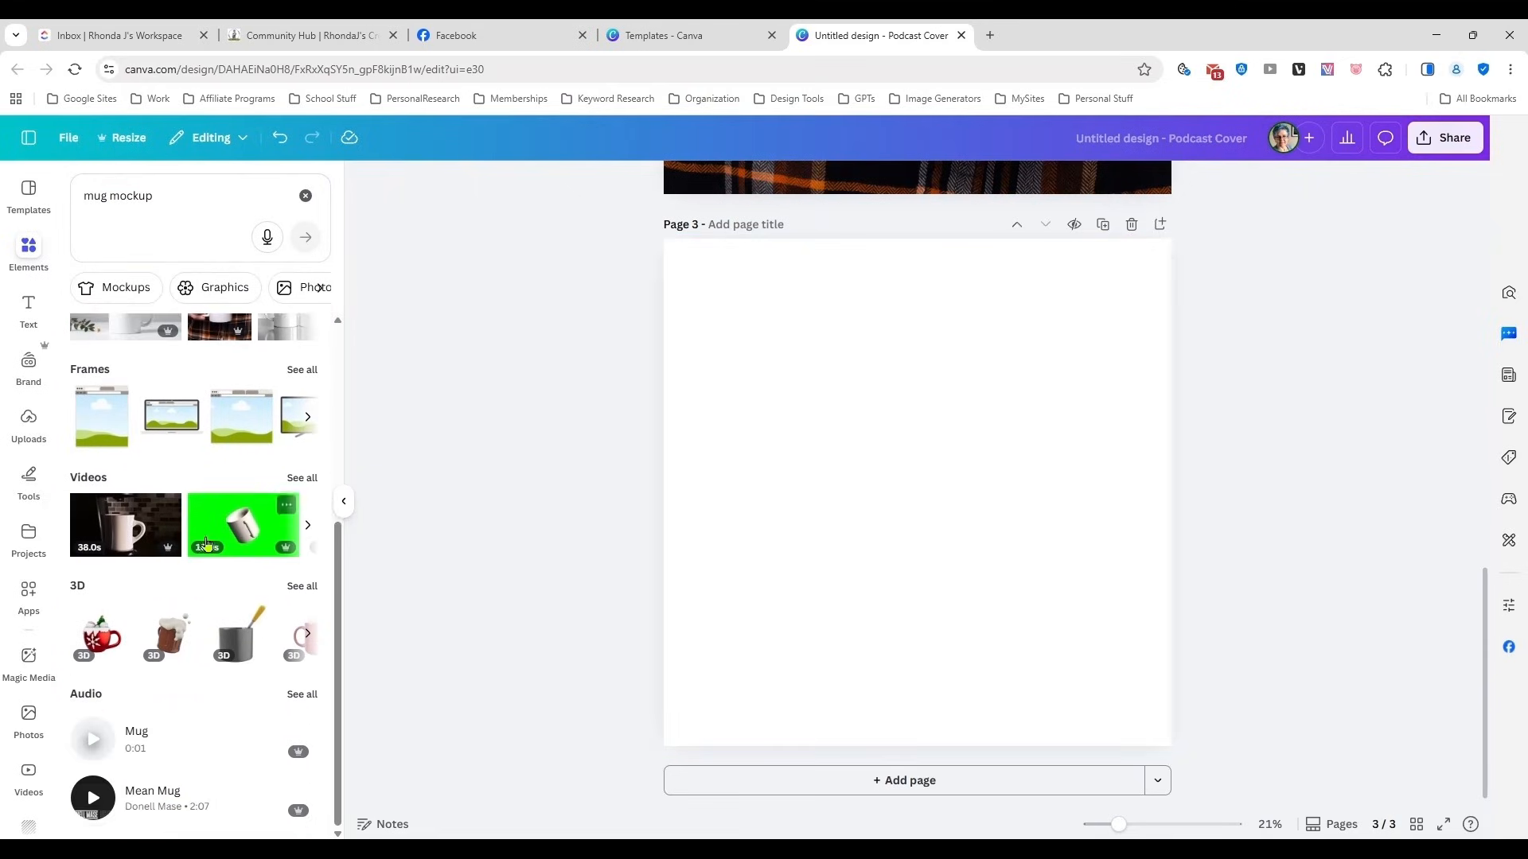
scroll(205, 544, "up", 5)
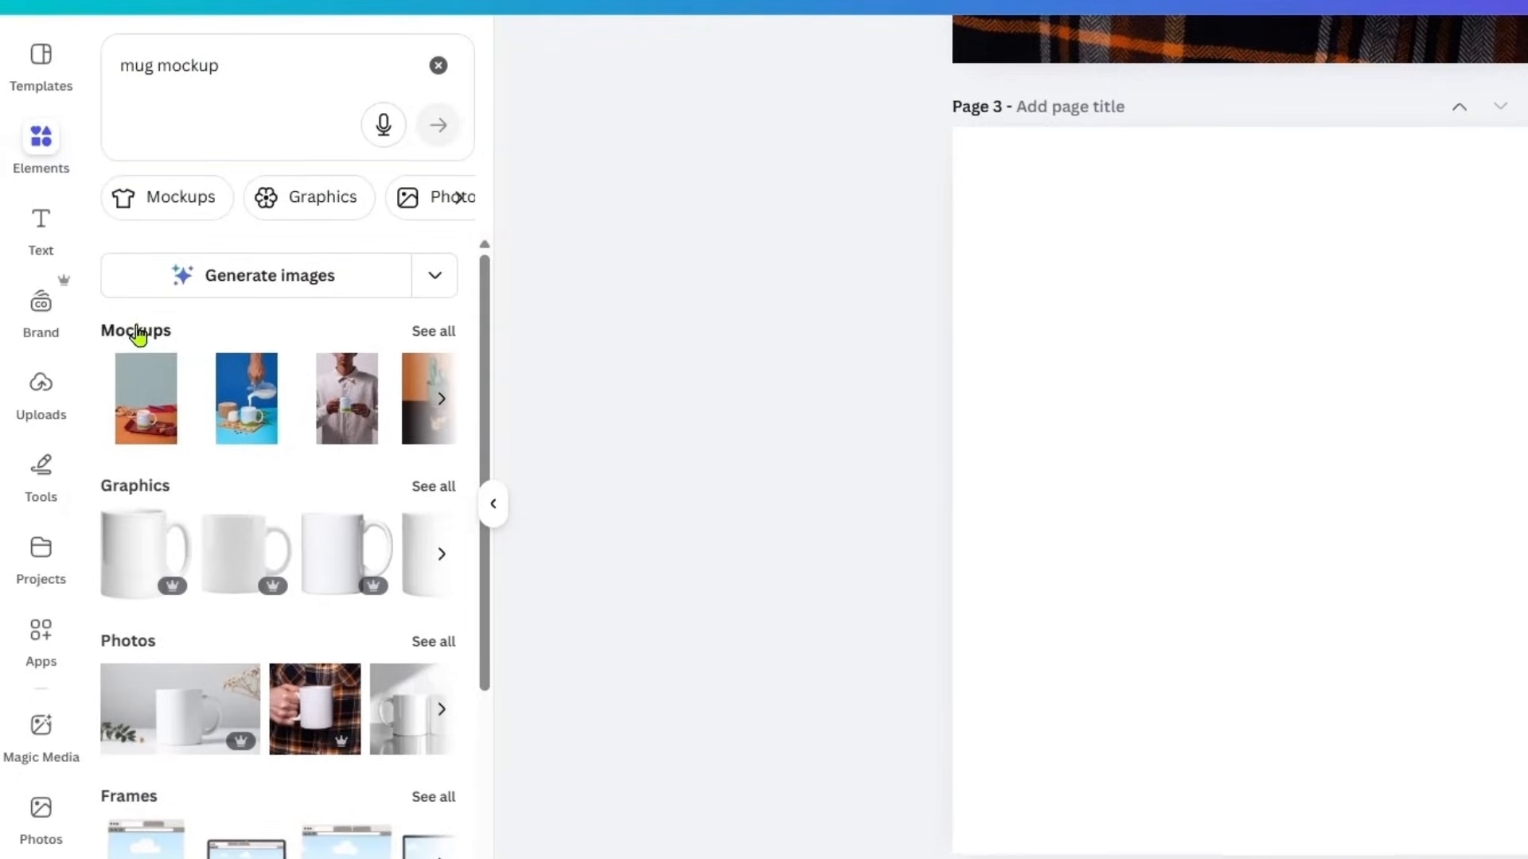
left_click(430, 333)
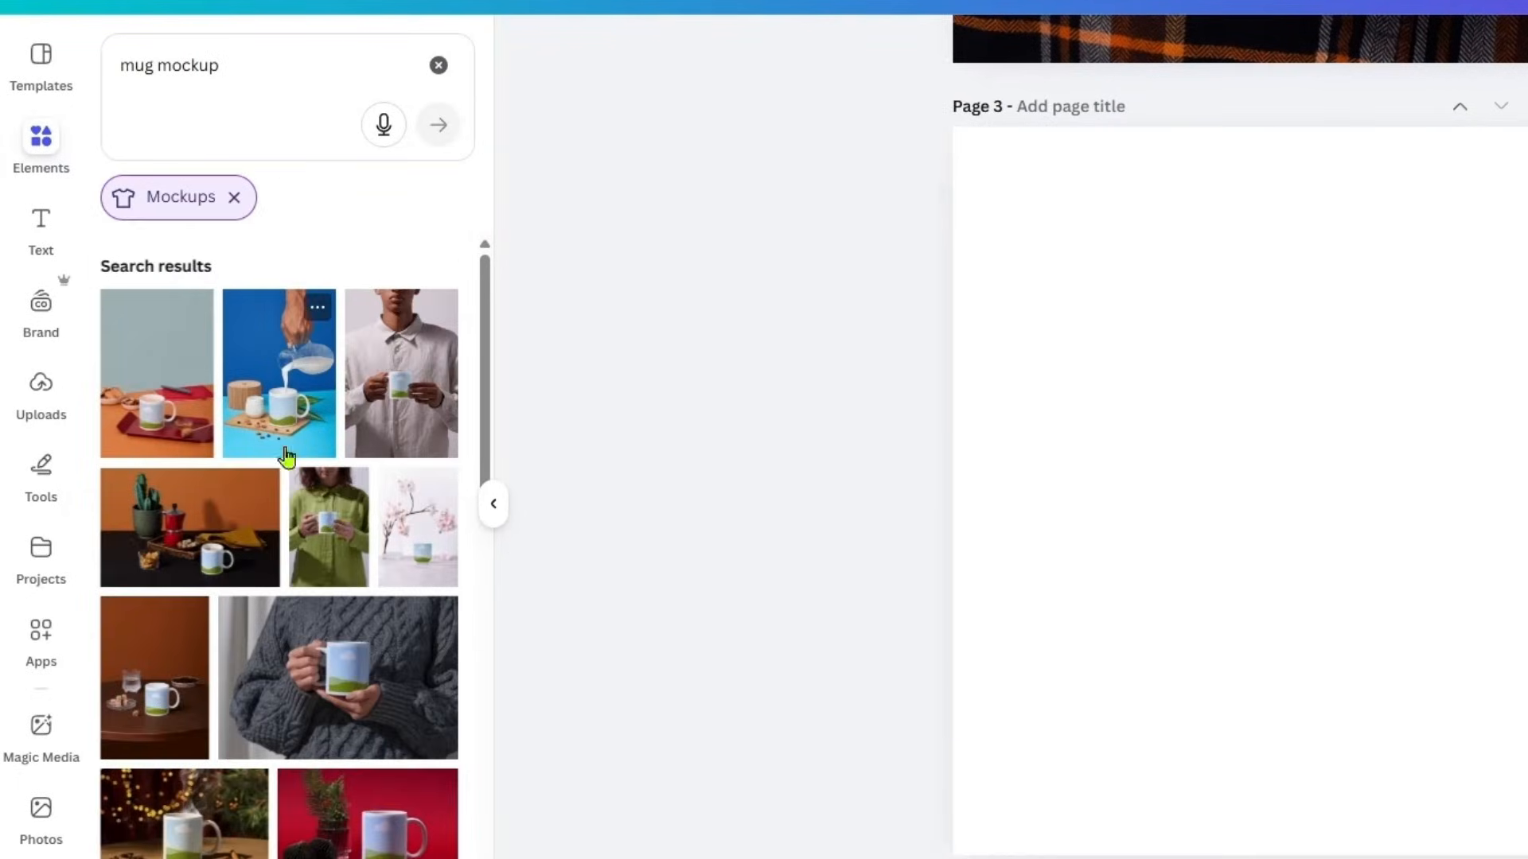
- Add the mockup of a mug lying in a box of brown shredded paper, enlarge it to fill page 3 and deselect it
scroll(331, 540, "down", 5)
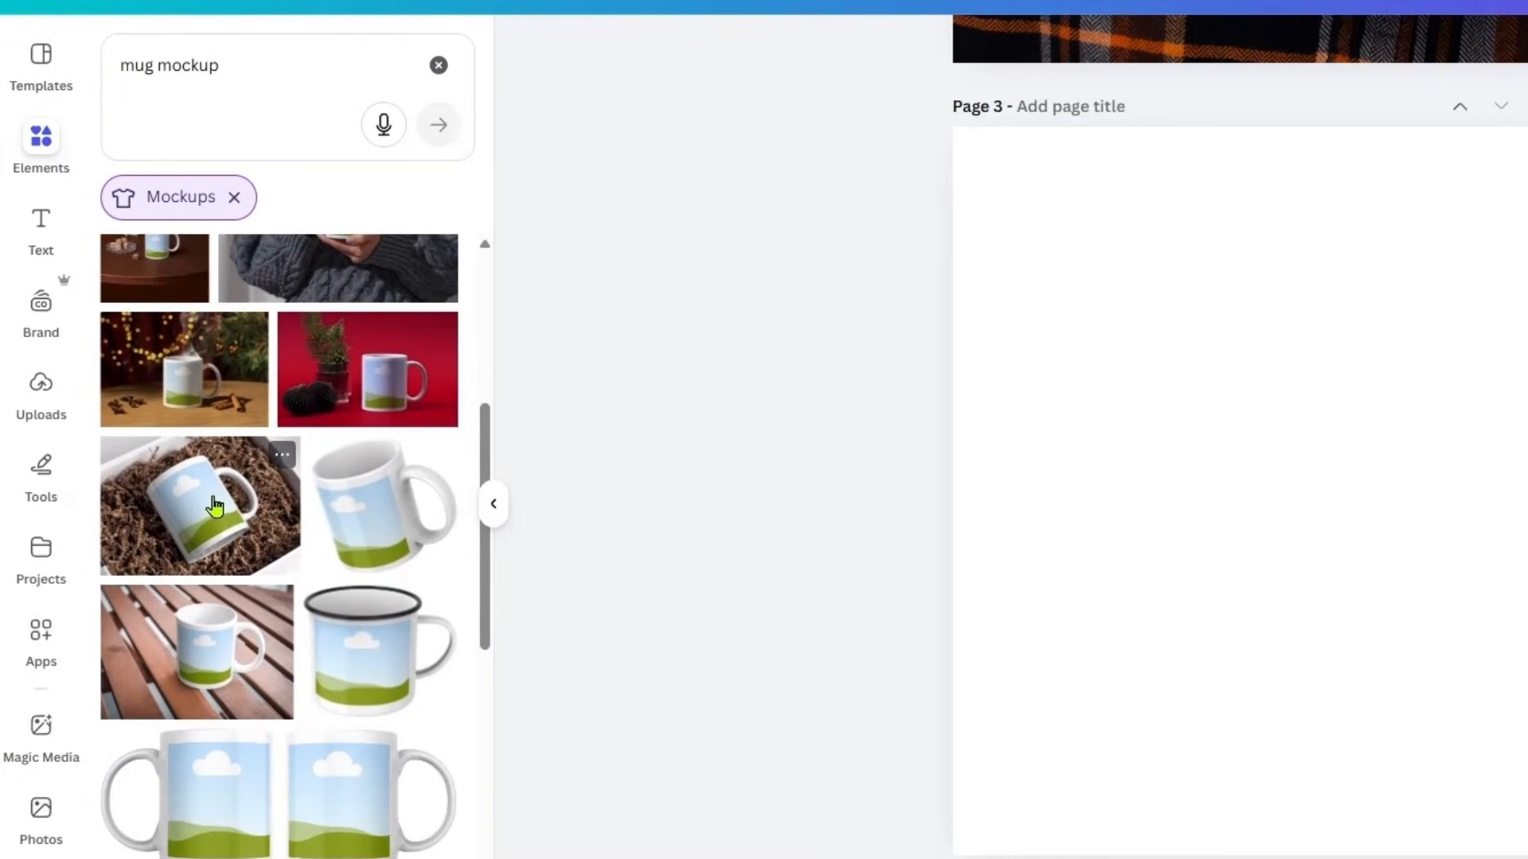
left_click(215, 506)
left_click_drag(1172, 390, 785, 119)
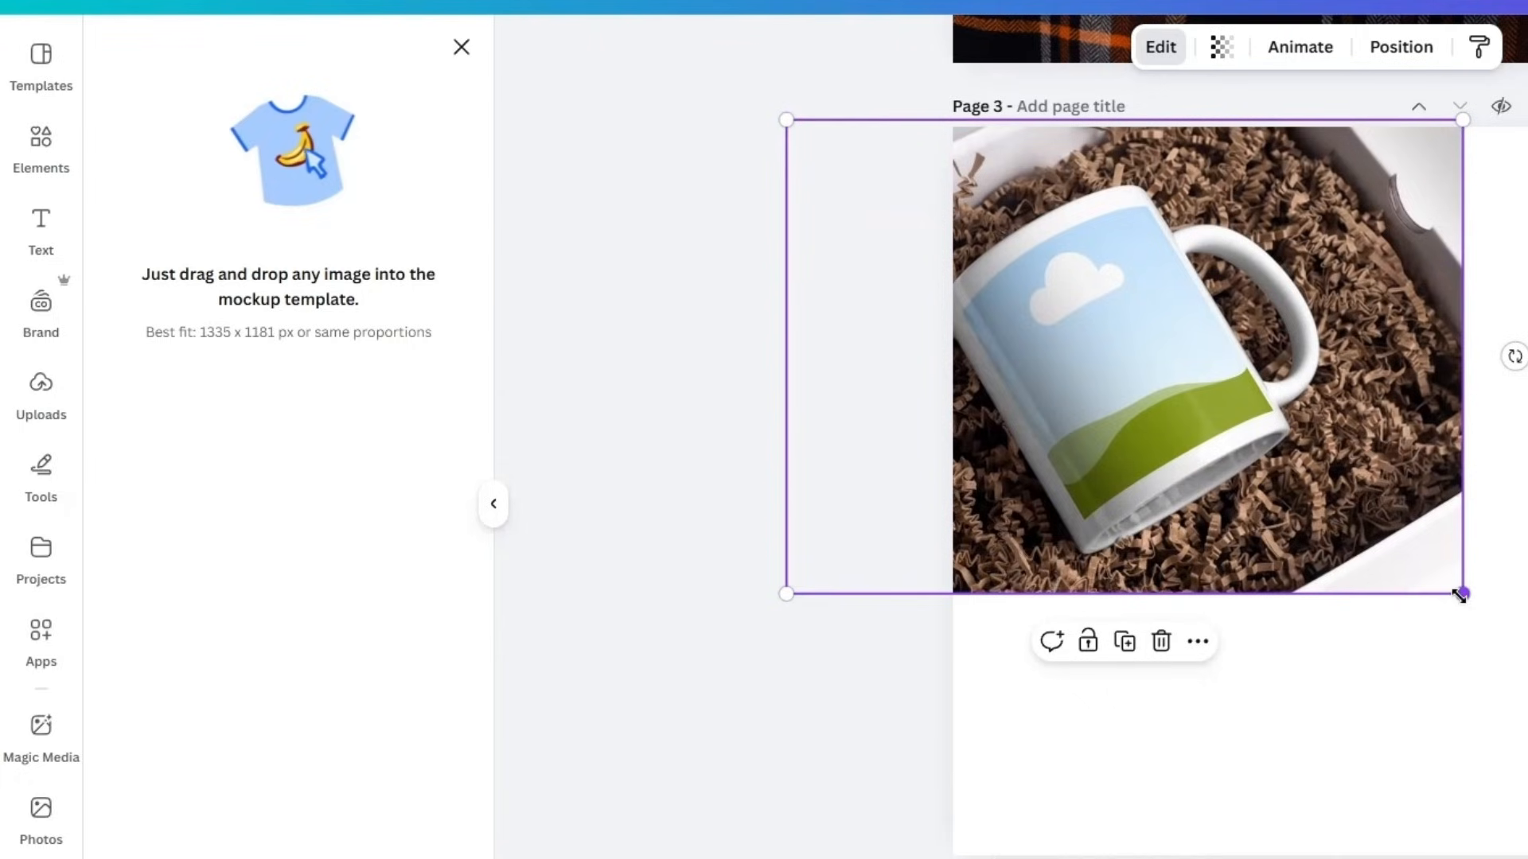
left_click_drag(1460, 593, 1306, 743)
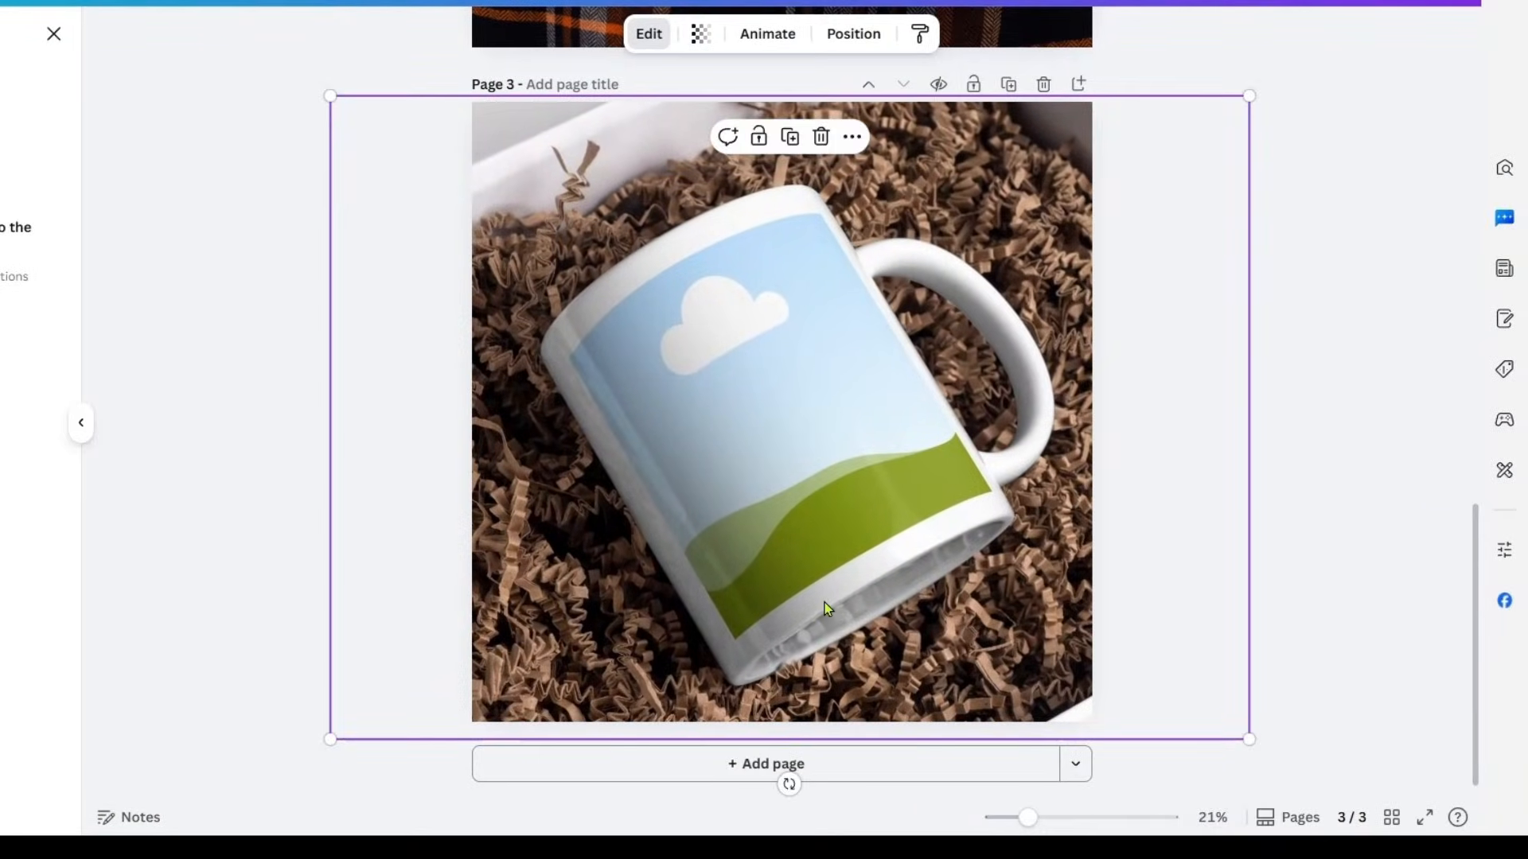
left_click_drag(824, 603, 816, 597)
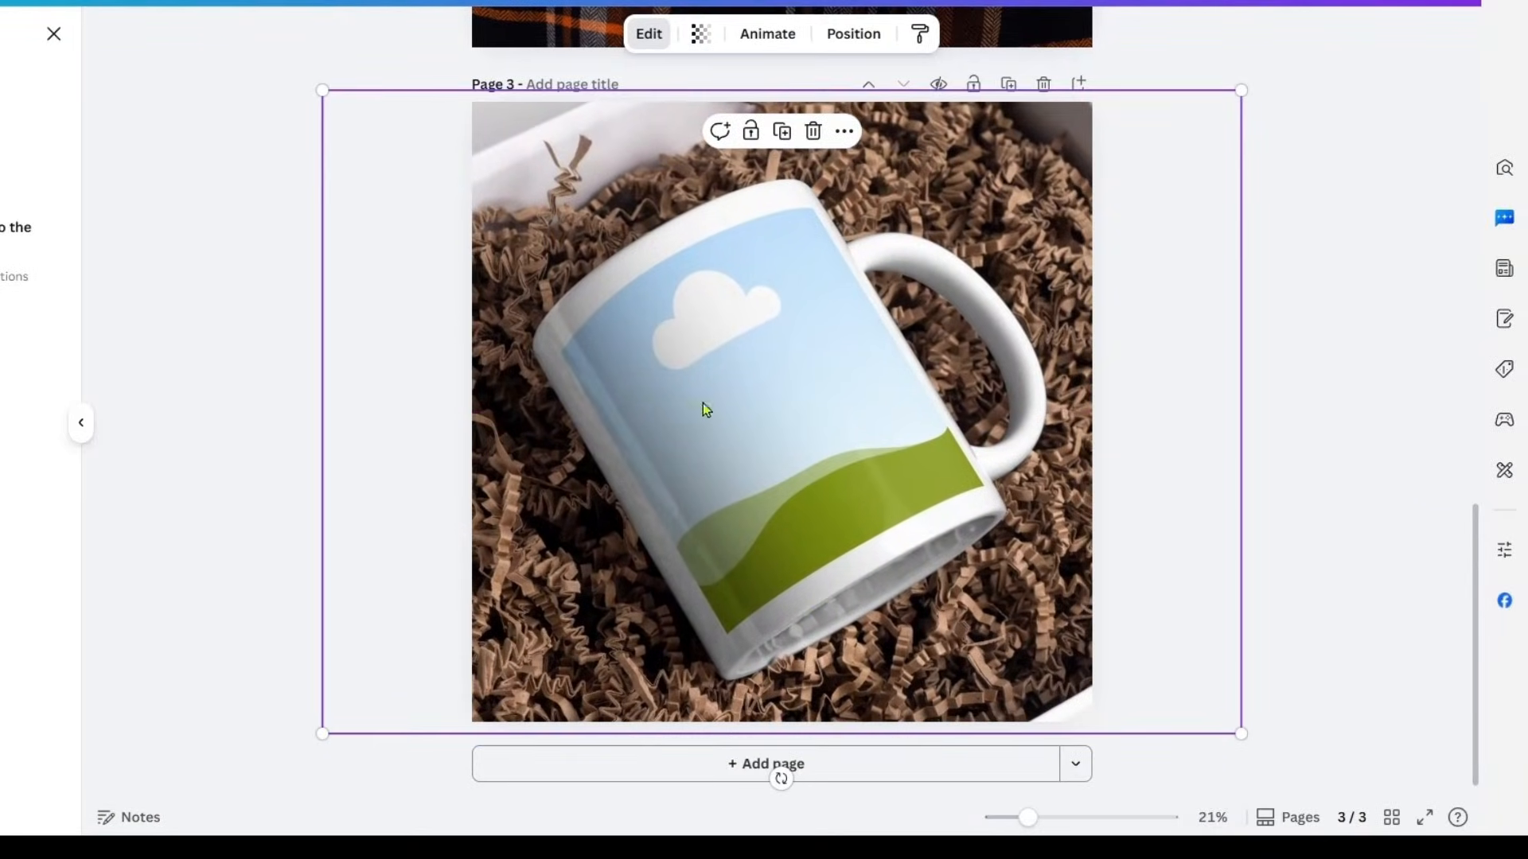
left_click(797, 461)
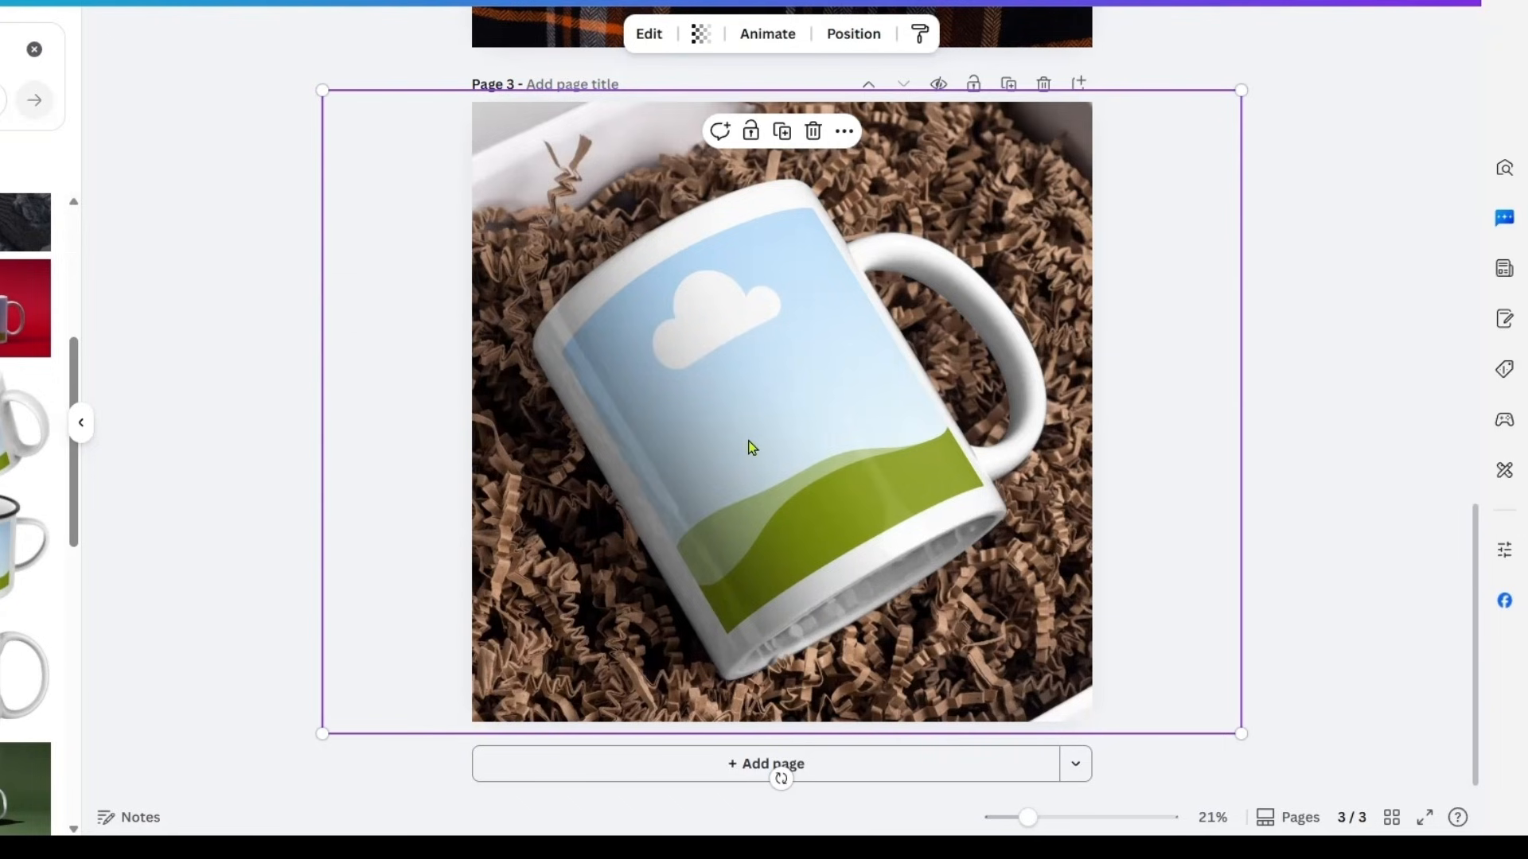
left_click(184, 425)
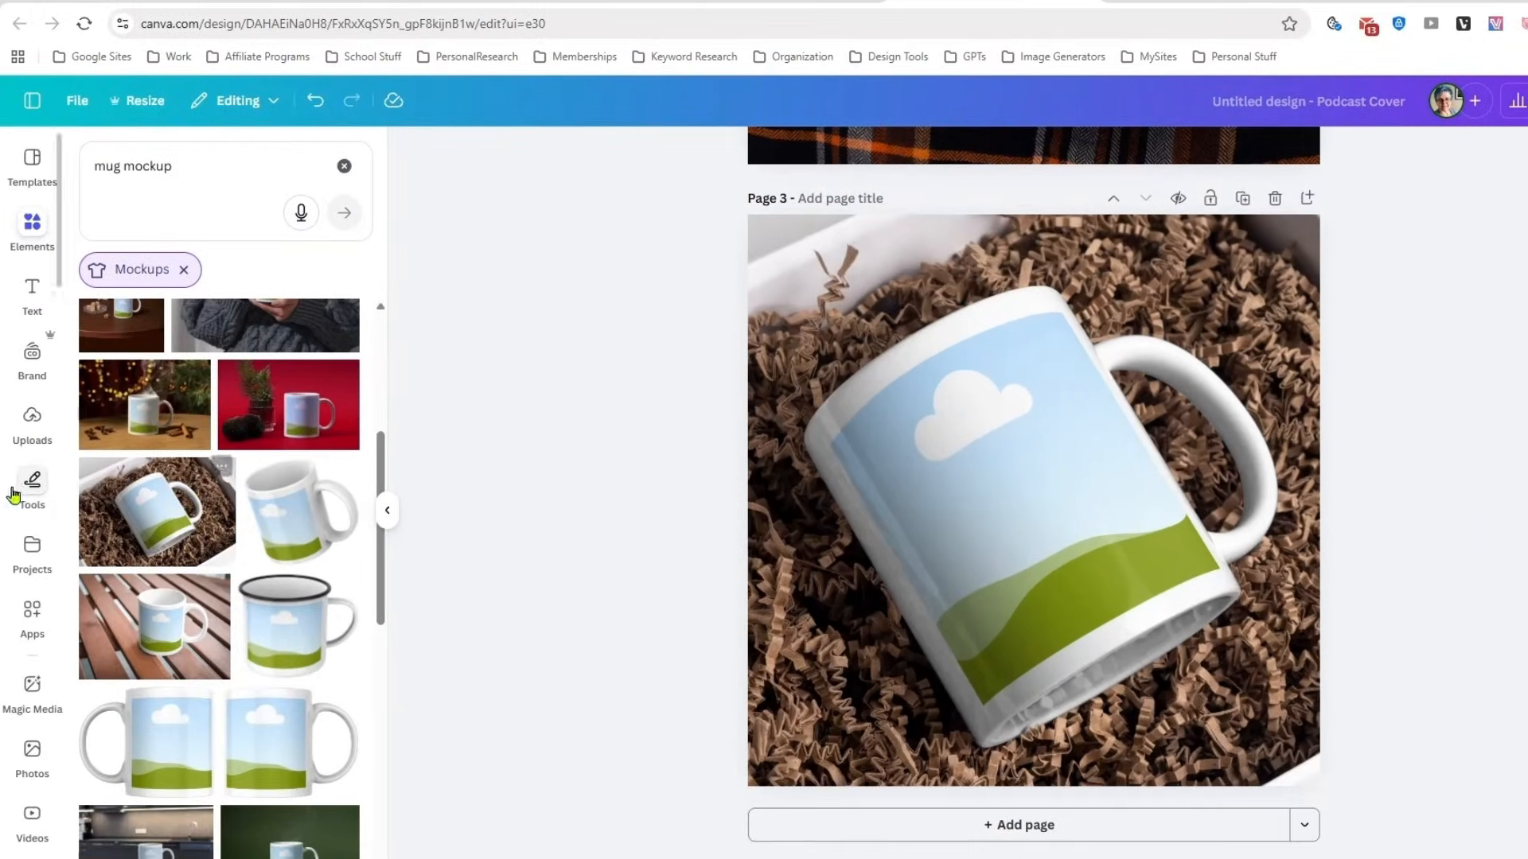
- Fill the mug mockup on page 3 with the uploaded Reptile Discovery artwork and add a fourth page
left_click(32, 419)
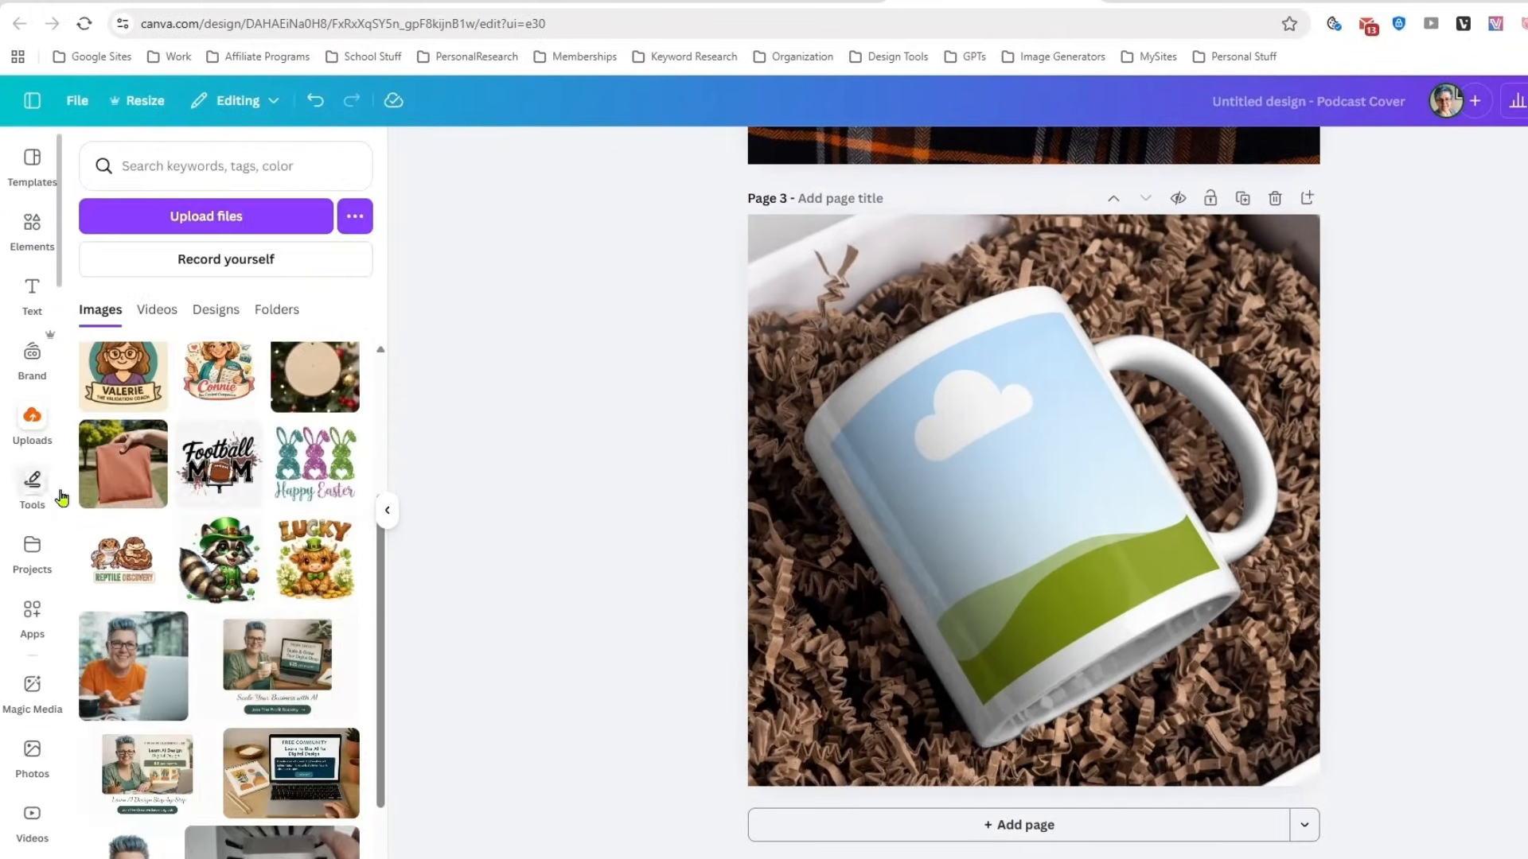
left_click_drag(136, 573, 1011, 530)
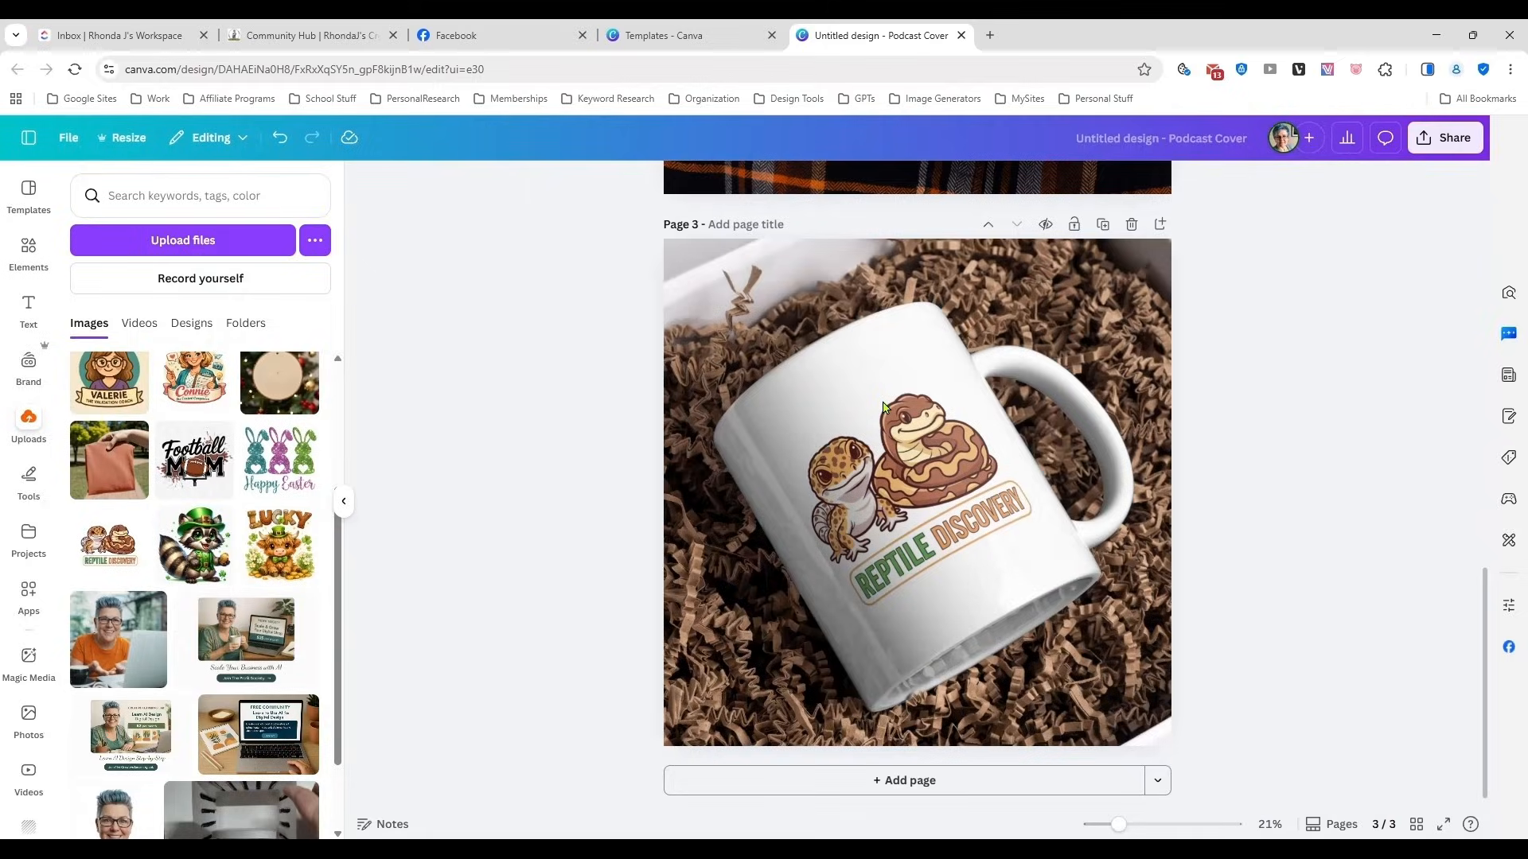
key("ctrl+Return")
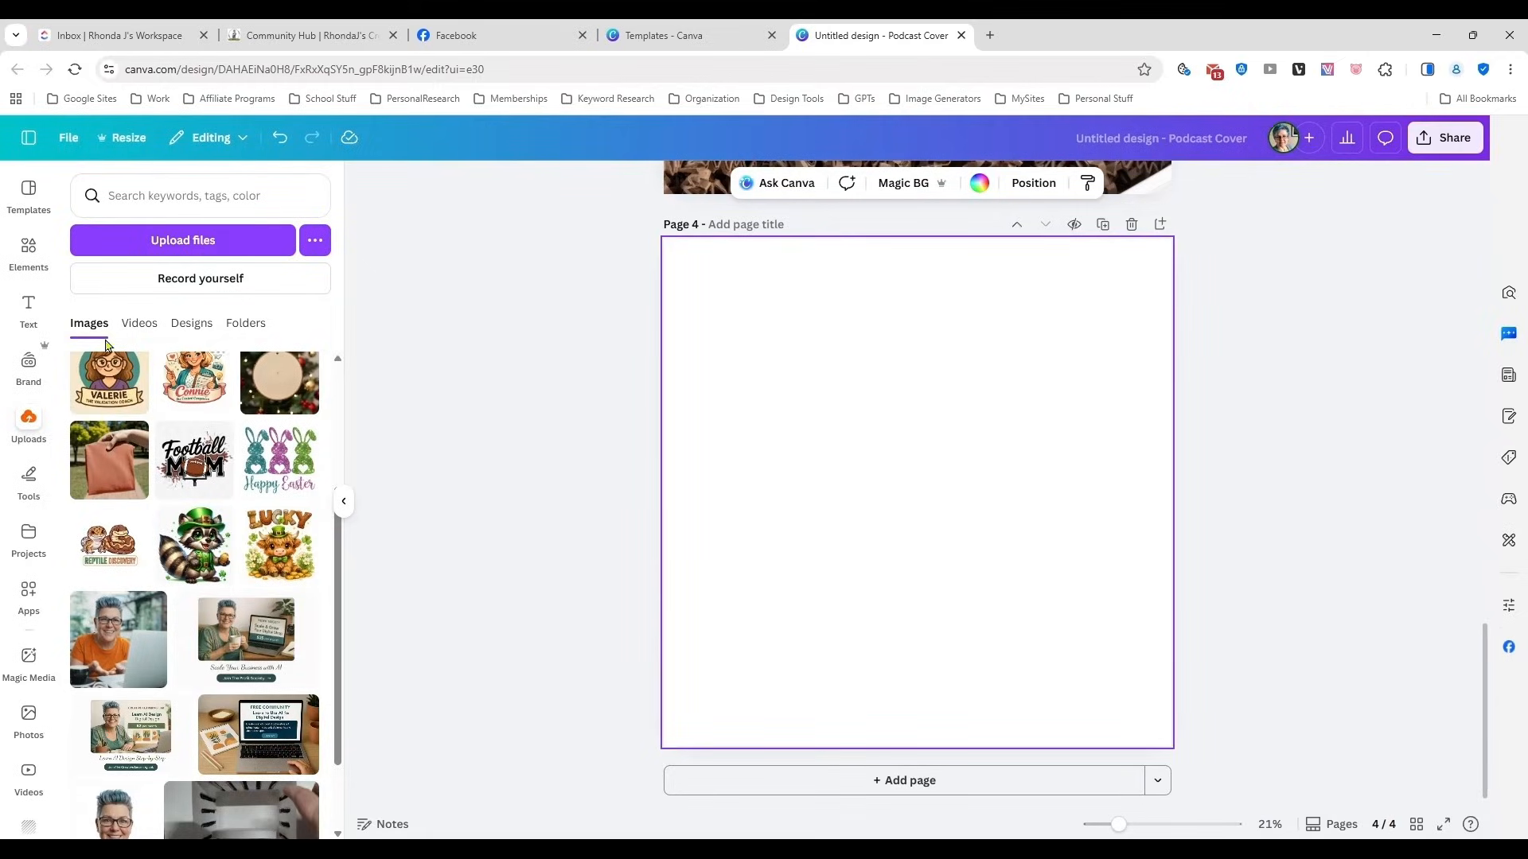
- Search the elements for "tshirt mockup", remove the Mockups filter and look over the results of all categories
left_click(28, 250)
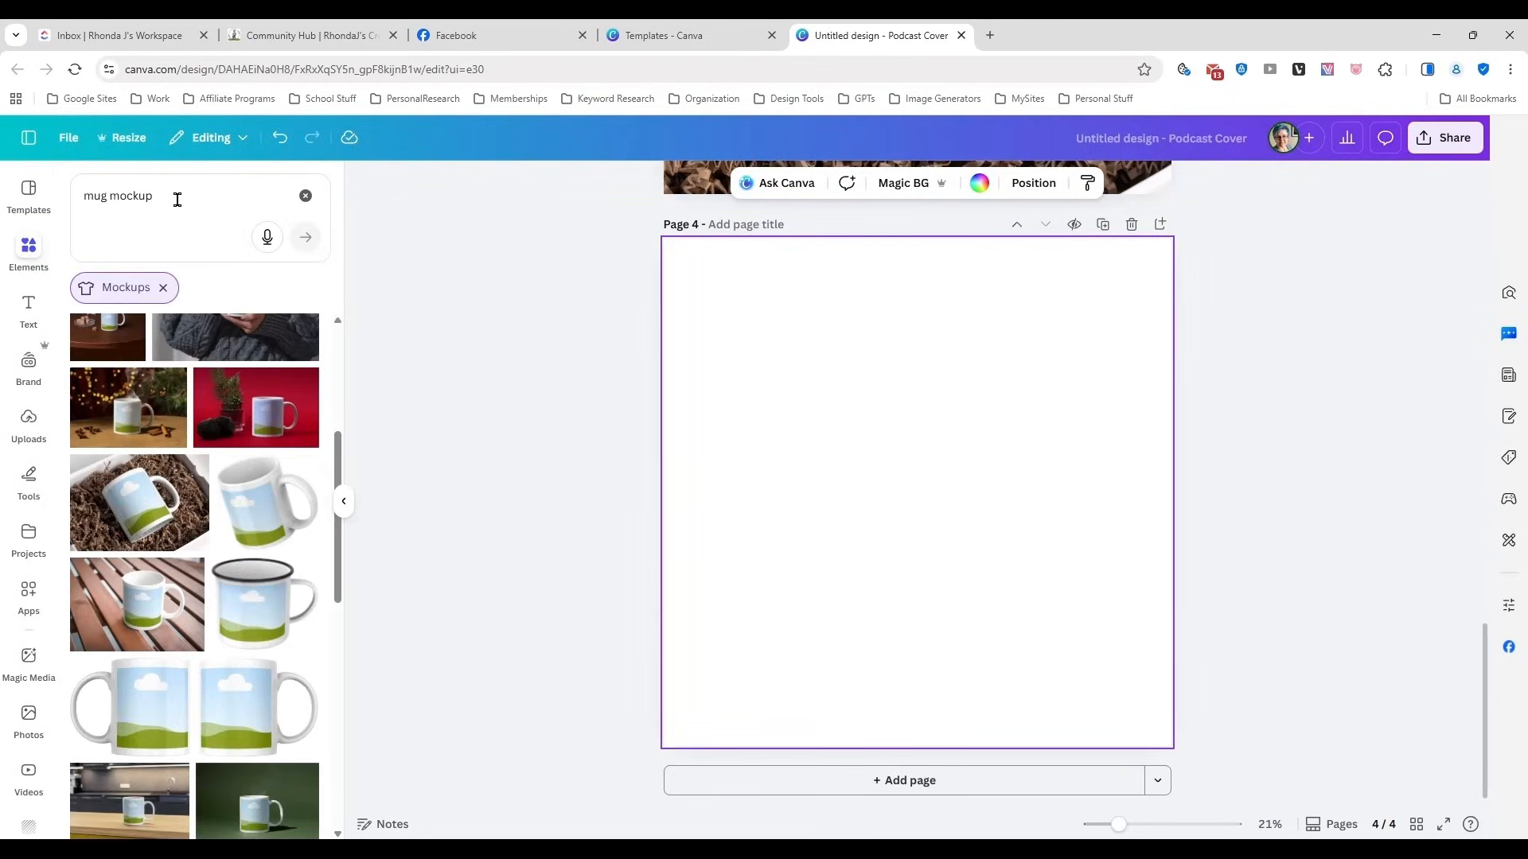
left_click_drag(109, 200, 80, 198)
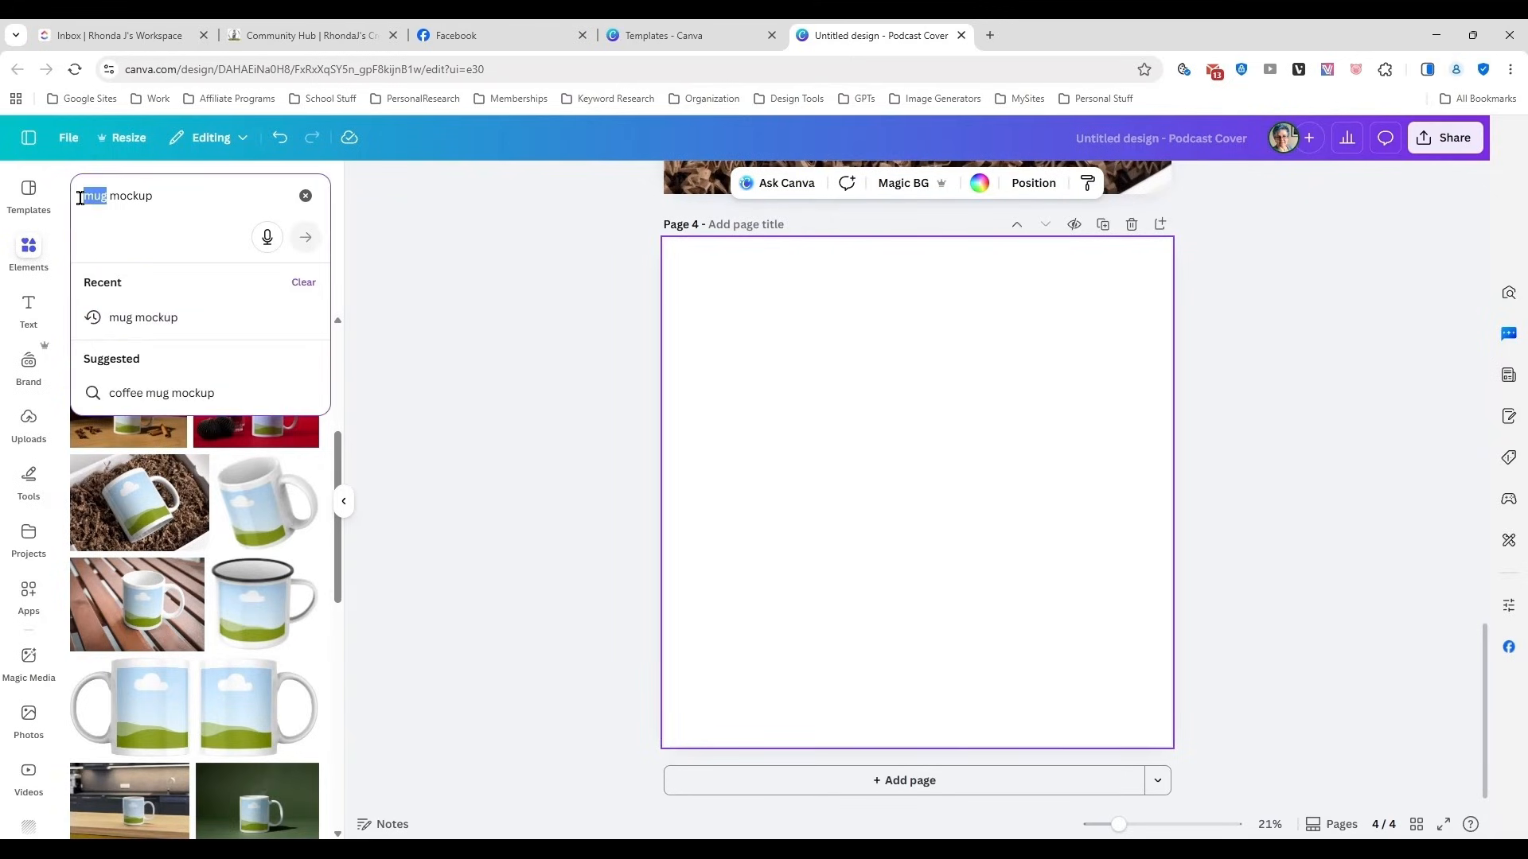
type("tshirt")
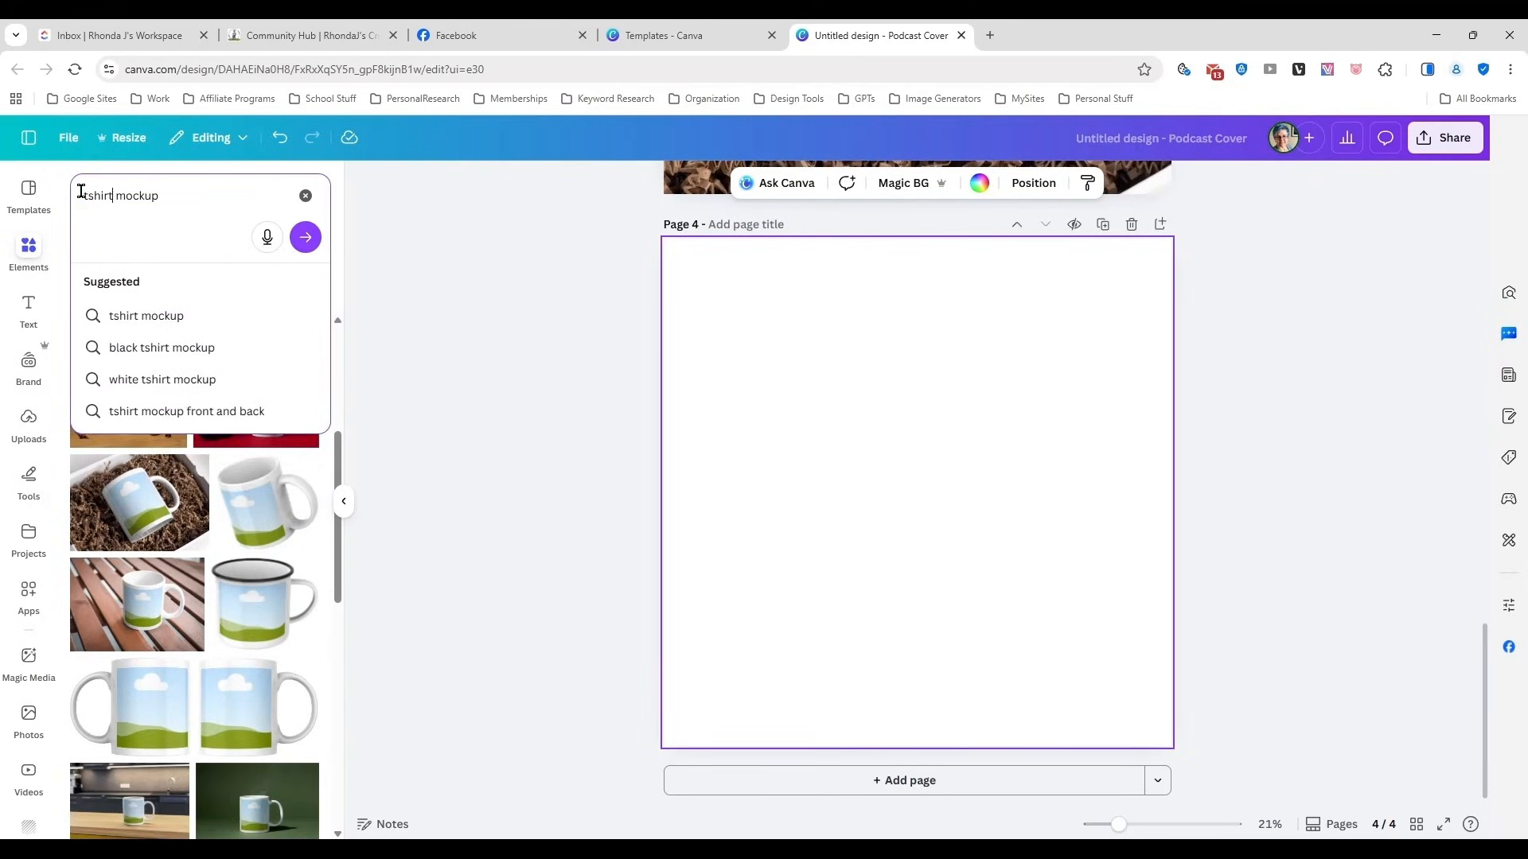
key("Return")
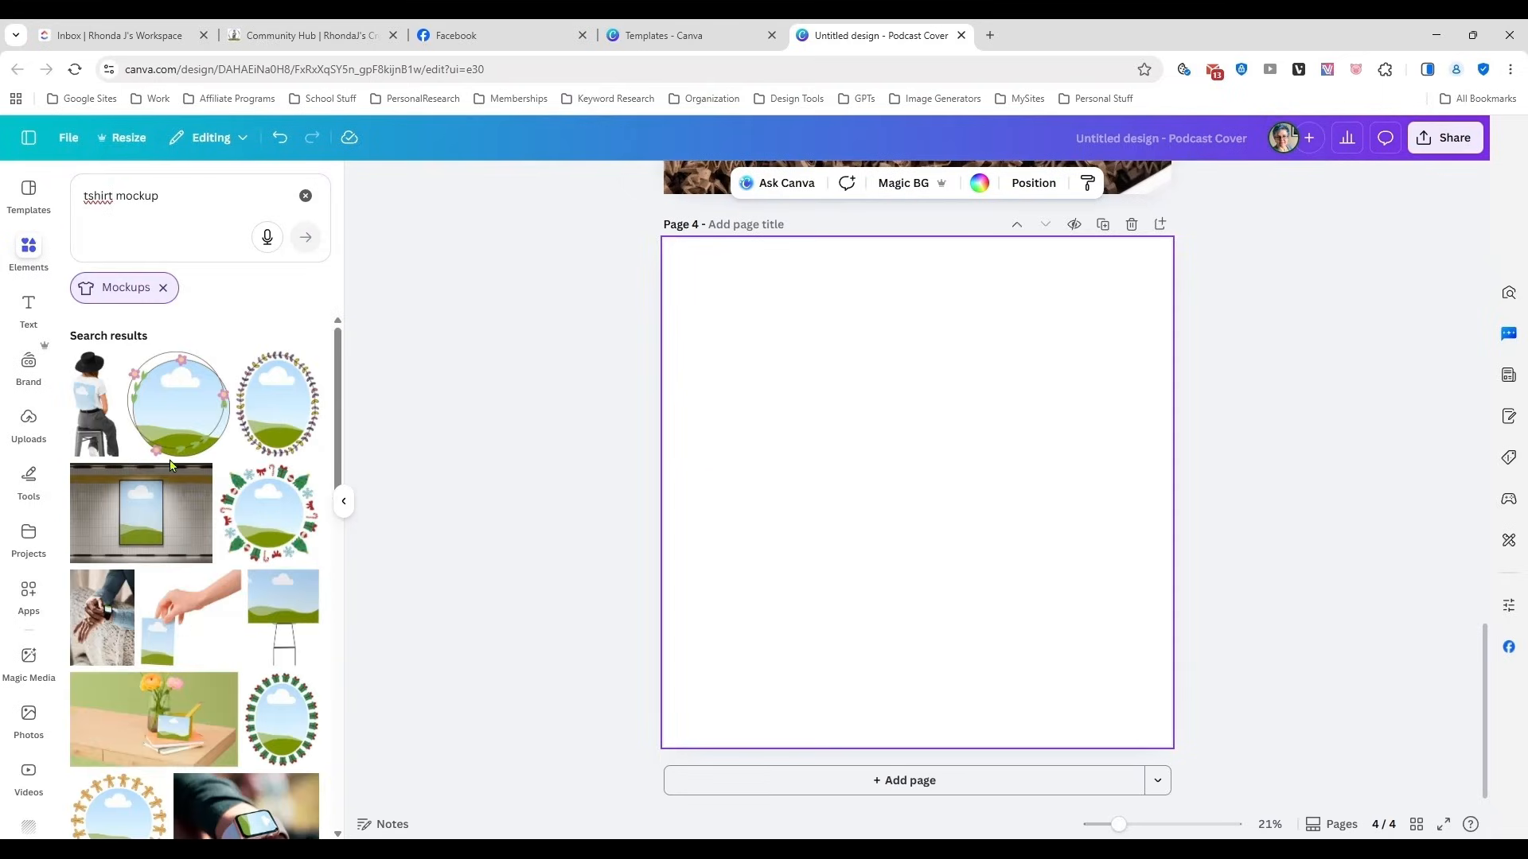
scroll(246, 480, "down", 10)
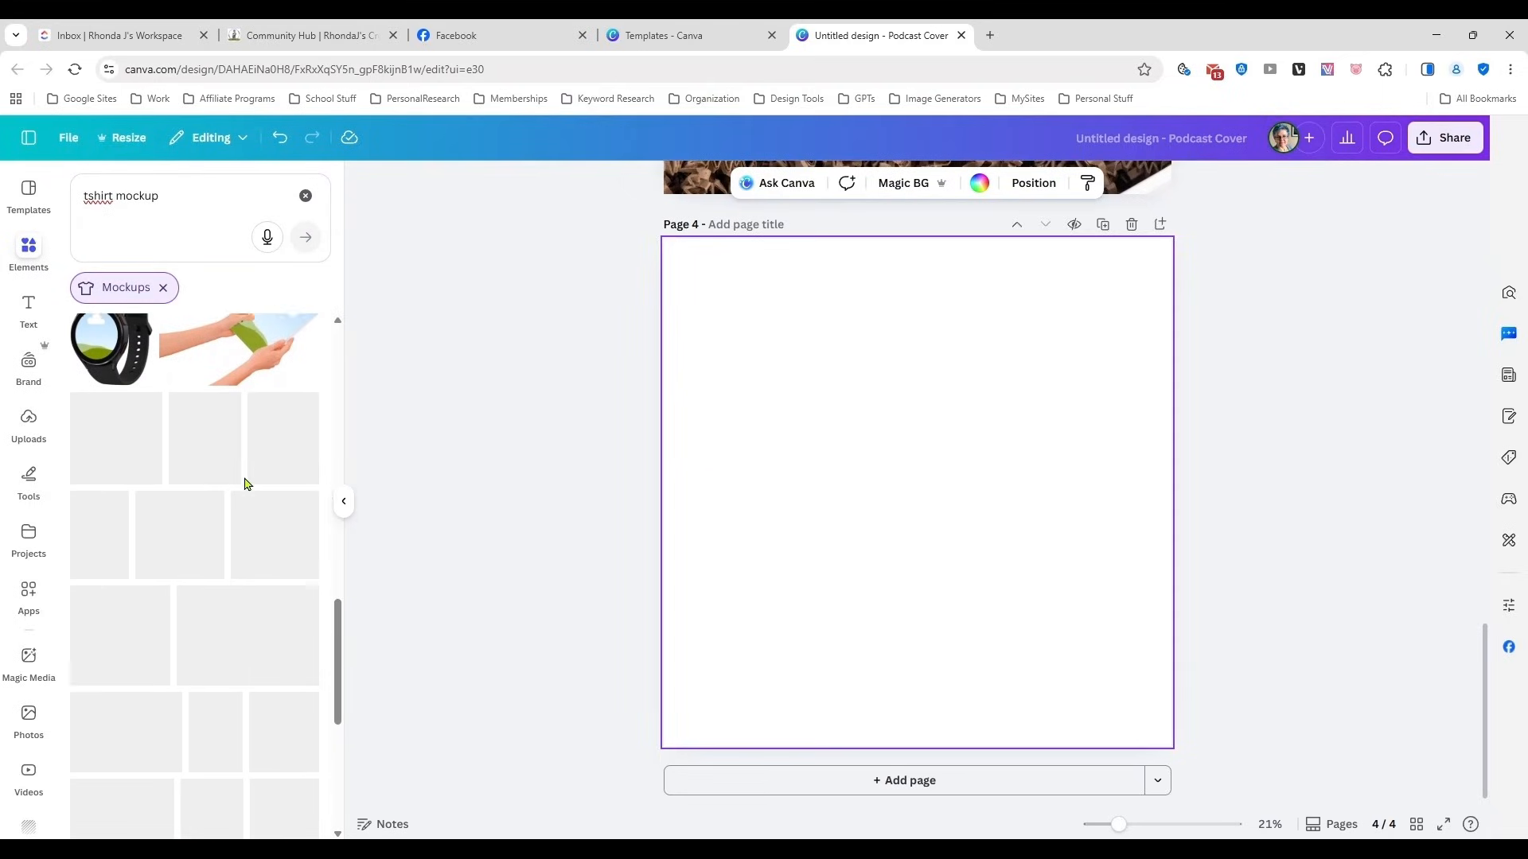
left_click(163, 288)
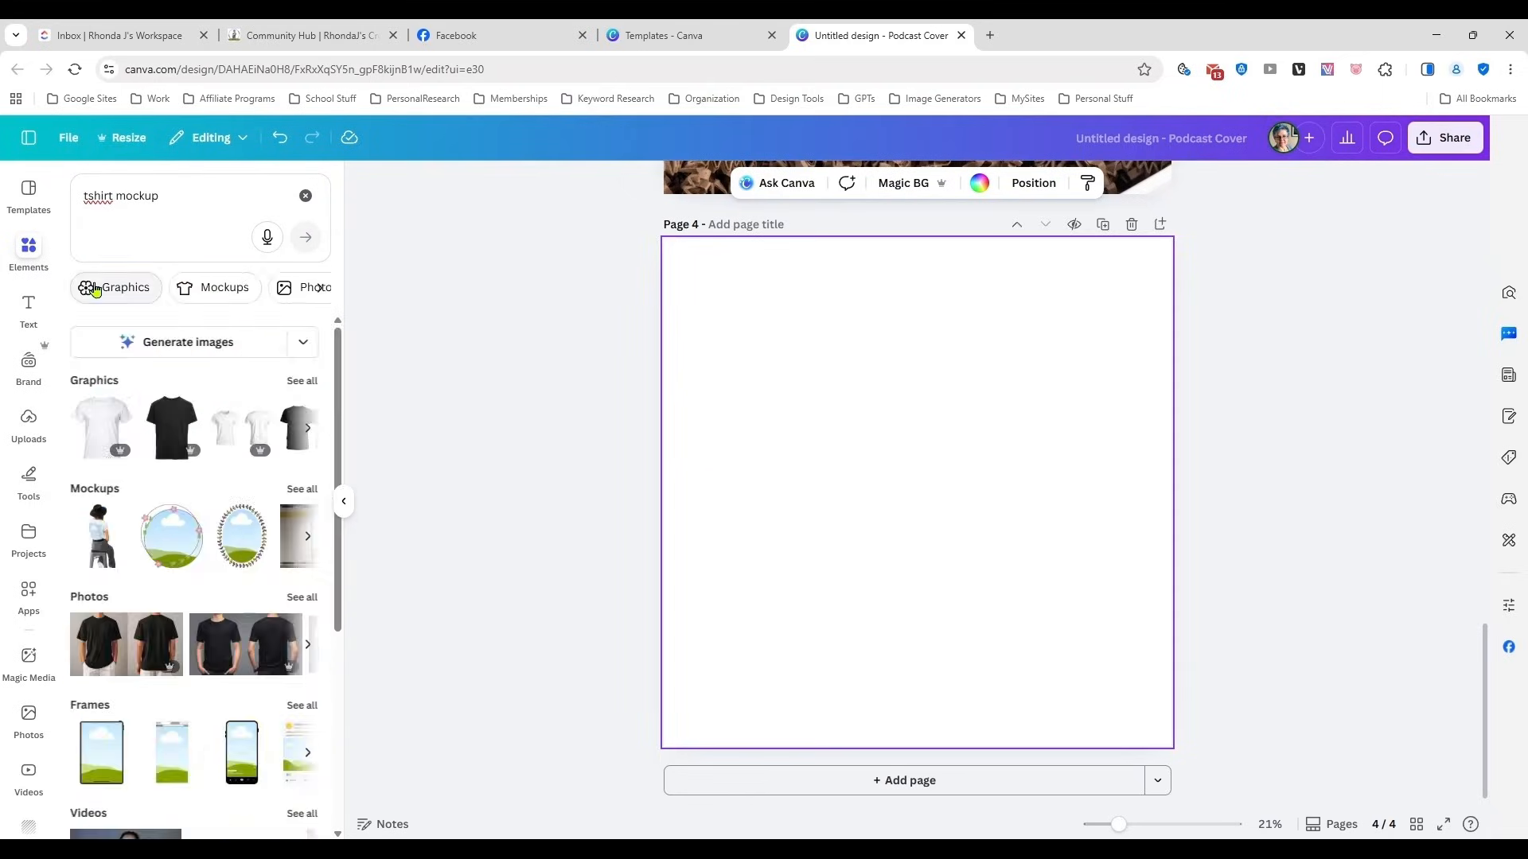
scroll(239, 494, "down", 3)
scroll(239, 494, "up", 3)
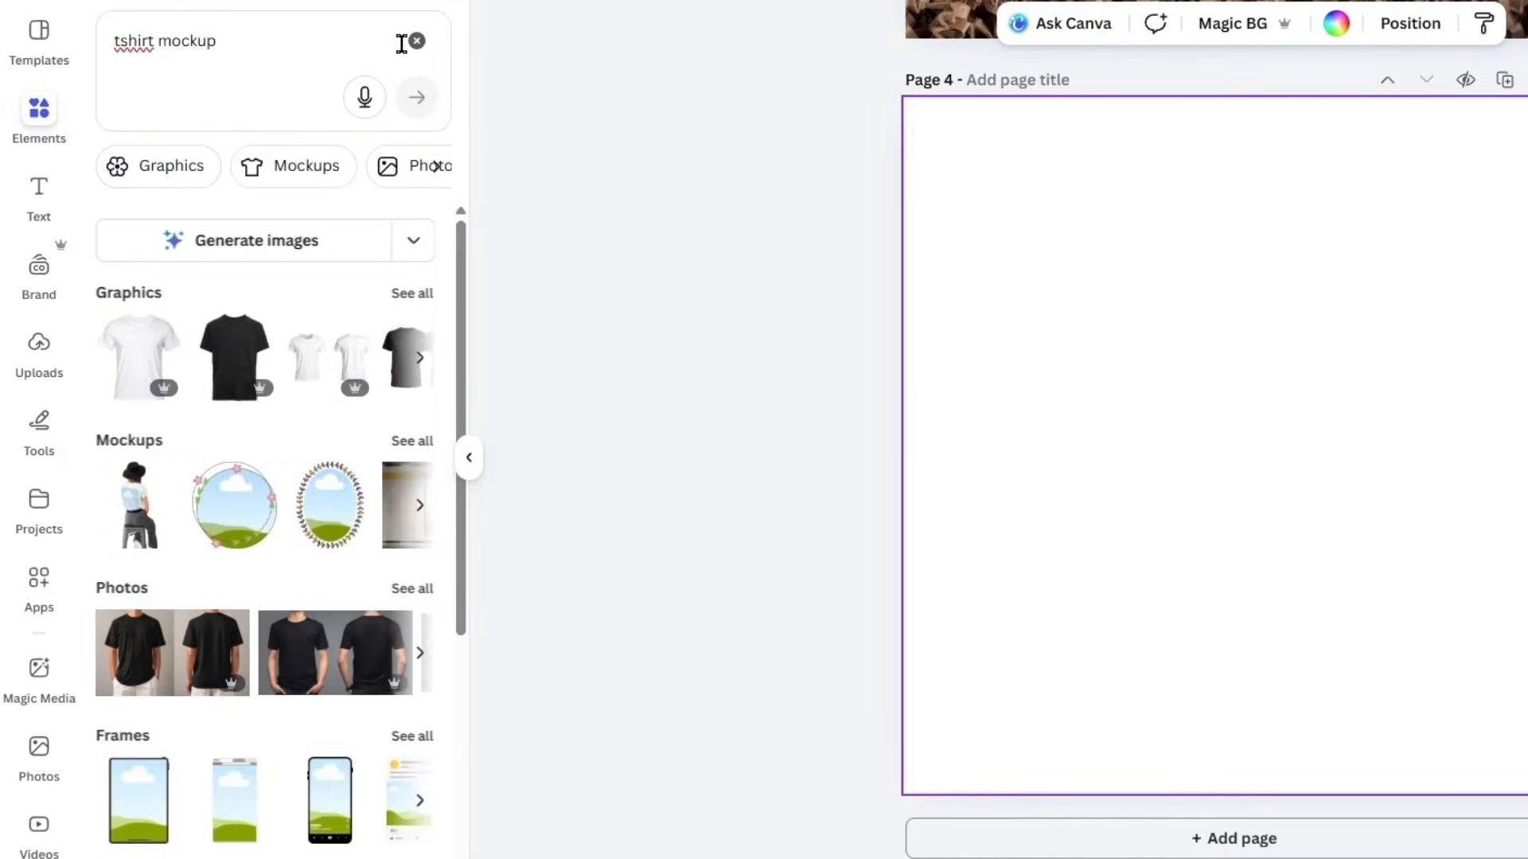
- Clear the element search and show all Apparel templates of the Mockups category
left_click(350, 132)
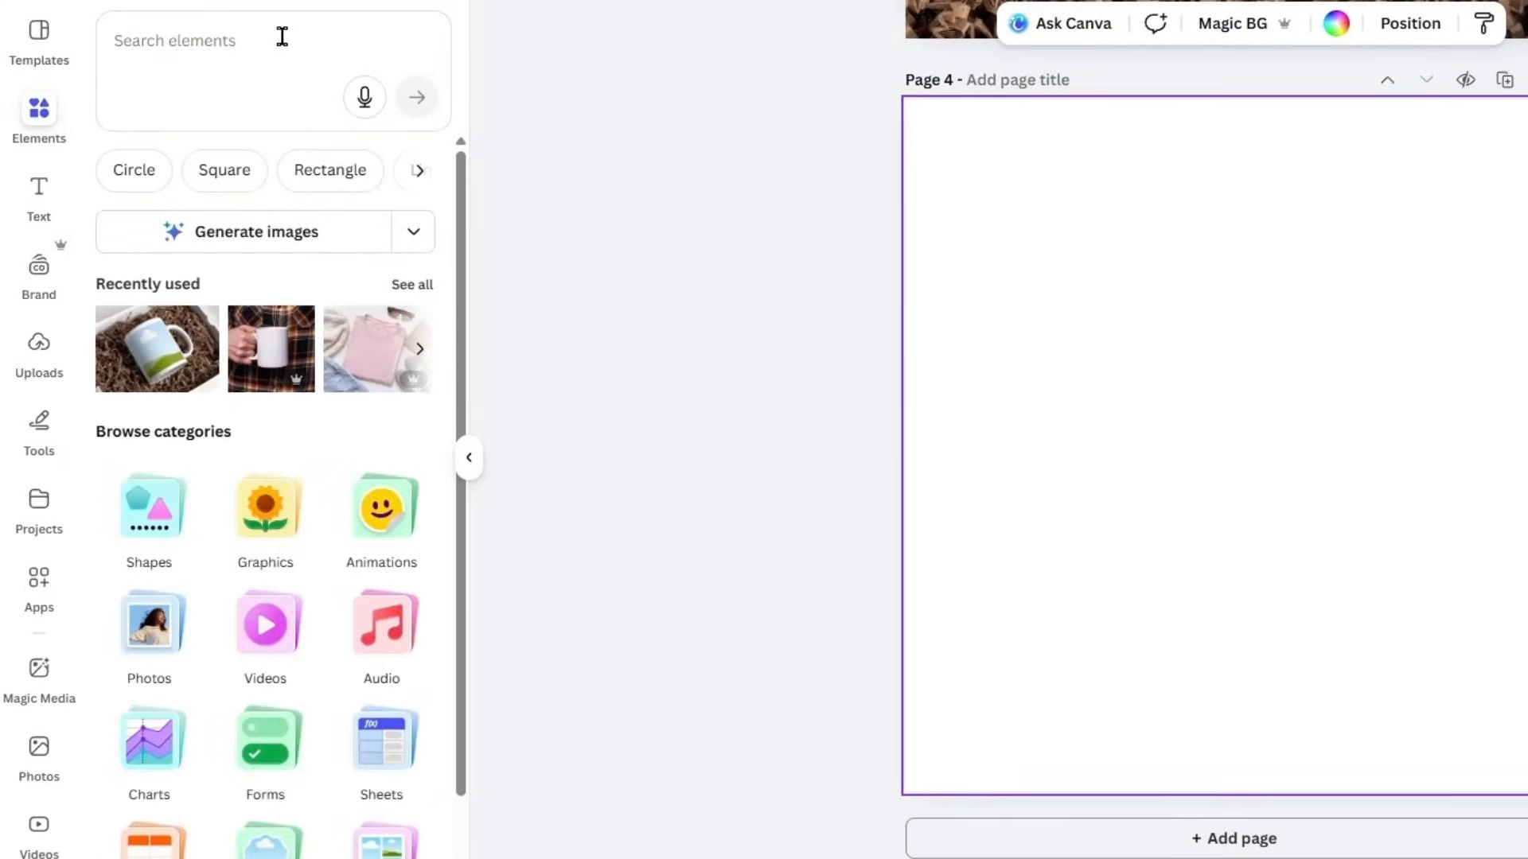
scroll(300, 614, "down", 2)
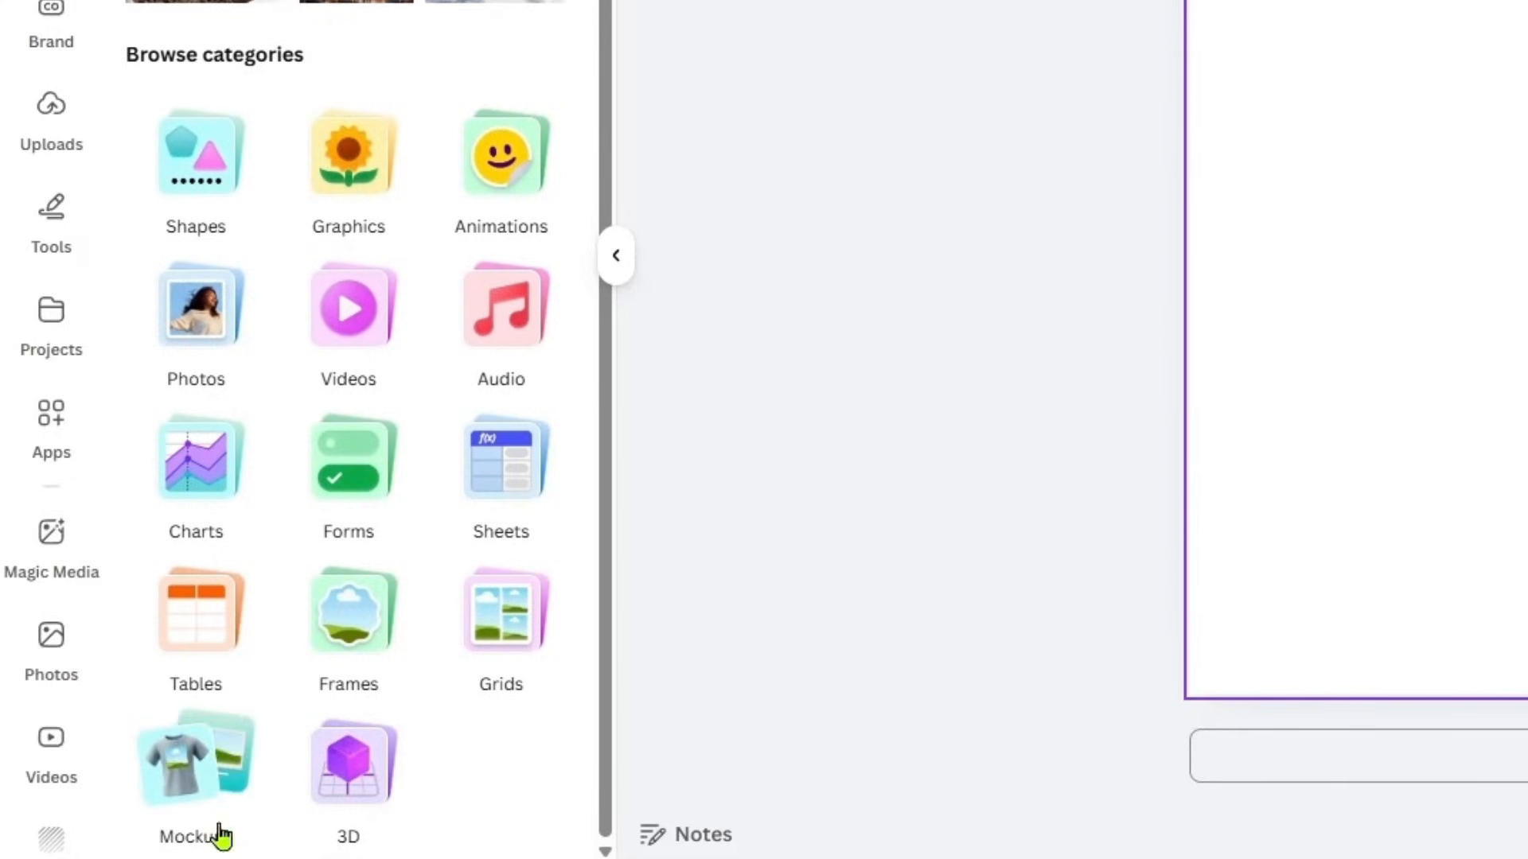
left_click(208, 794)
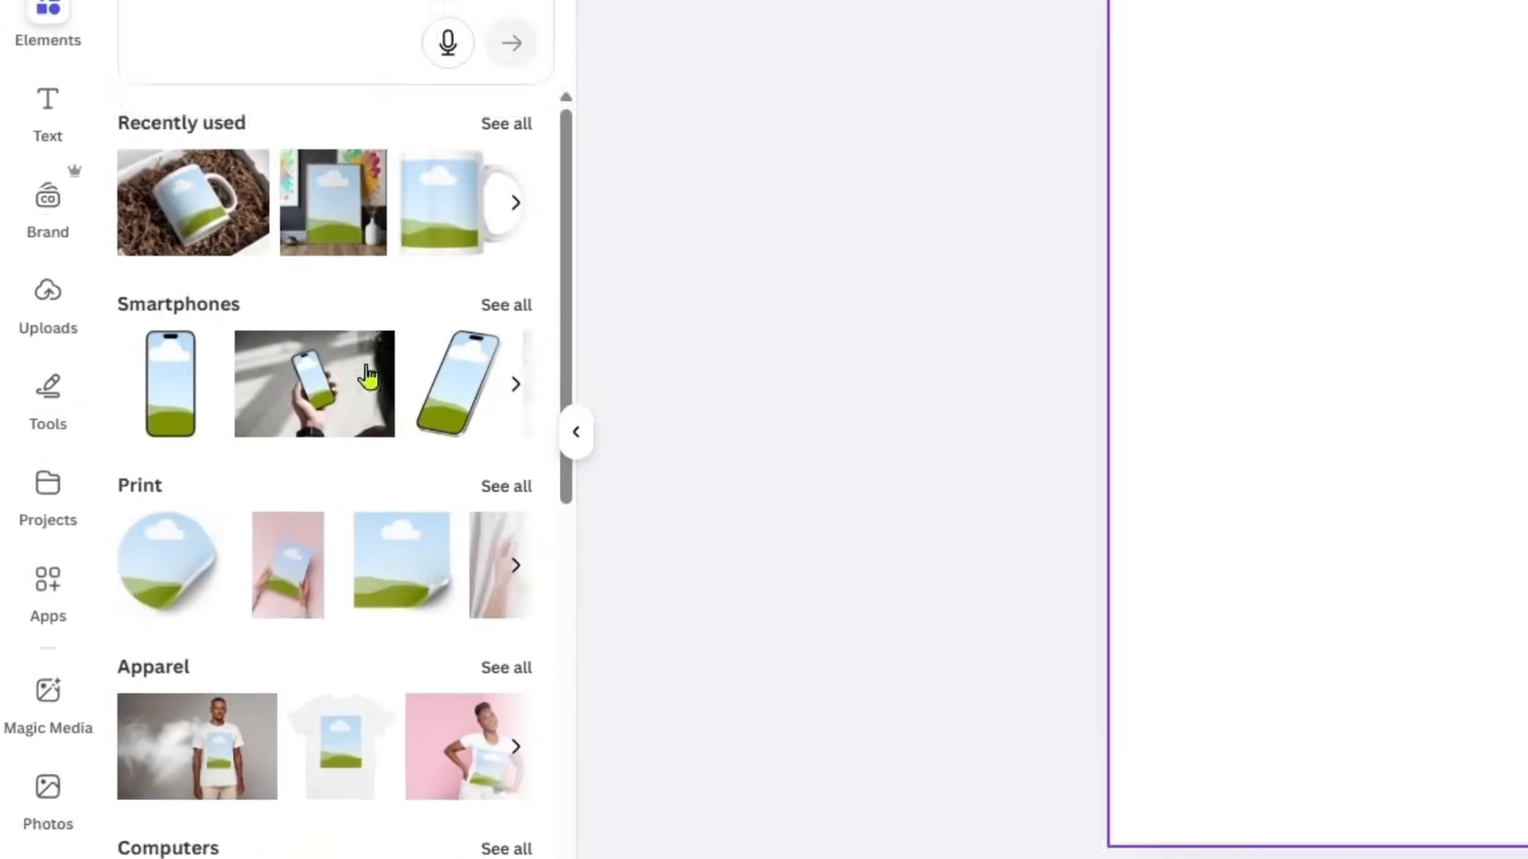
left_click(483, 601)
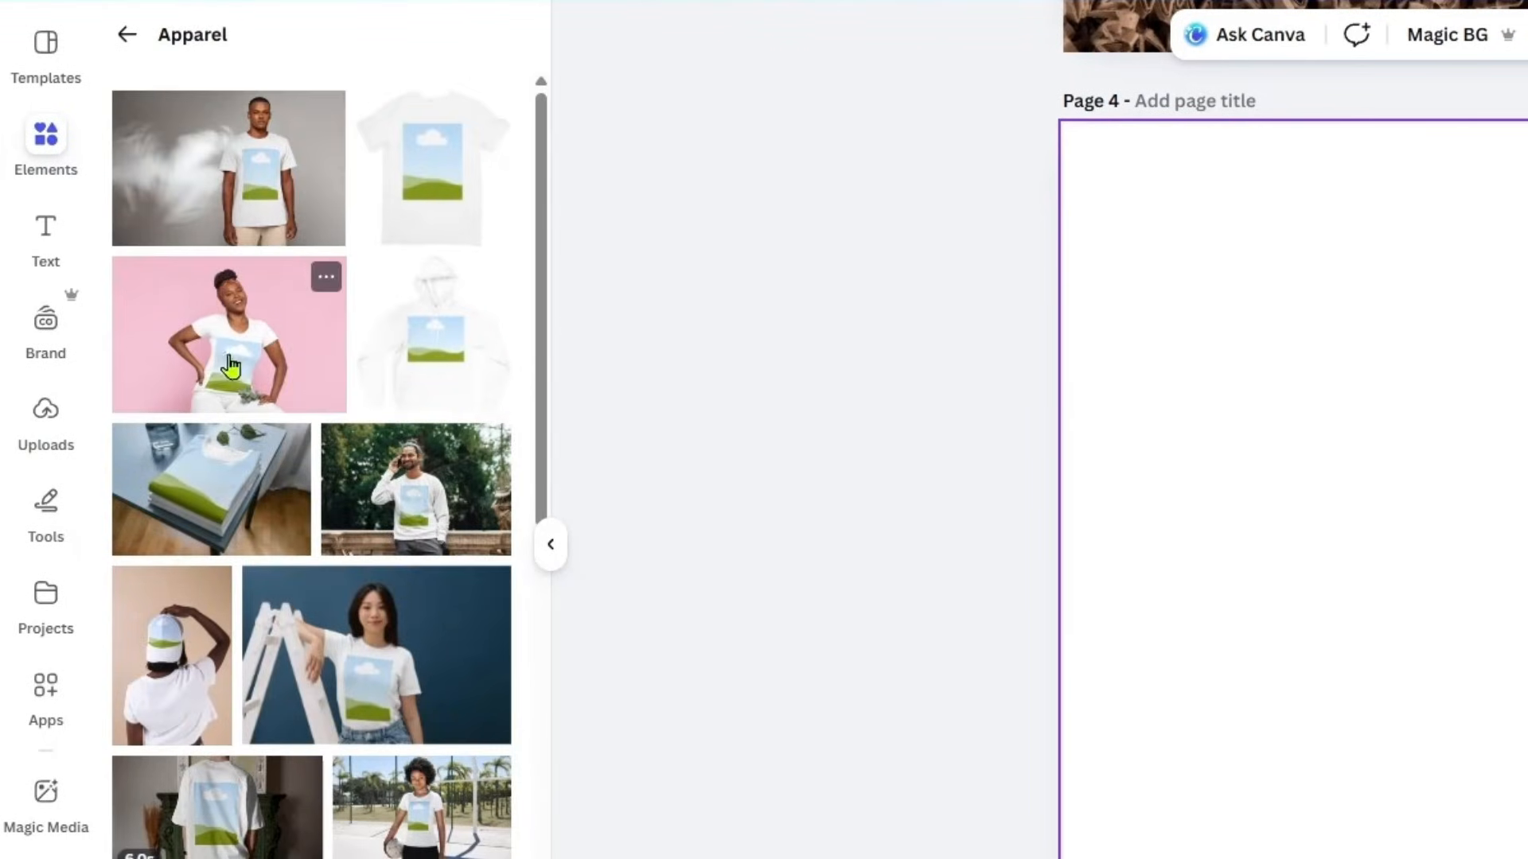
- Look through the Apparel mockups for T-shirt, hoodie and sweatshirt templates, both worn by models and laid flat
scroll(397, 532, "down", 4)
scroll(398, 532, "down", 8)
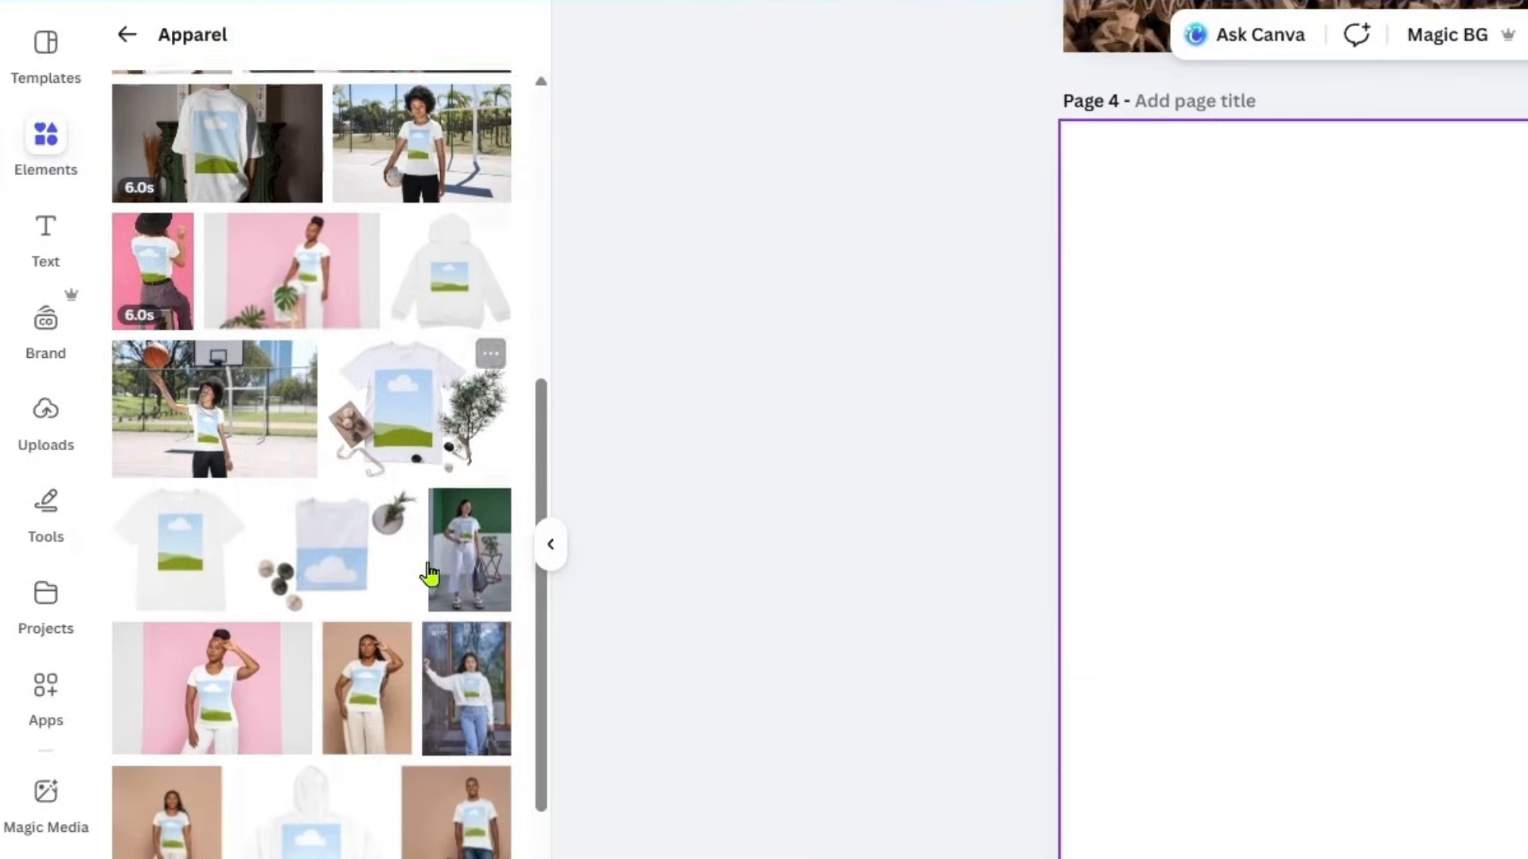
scroll(394, 557, "down", 6)
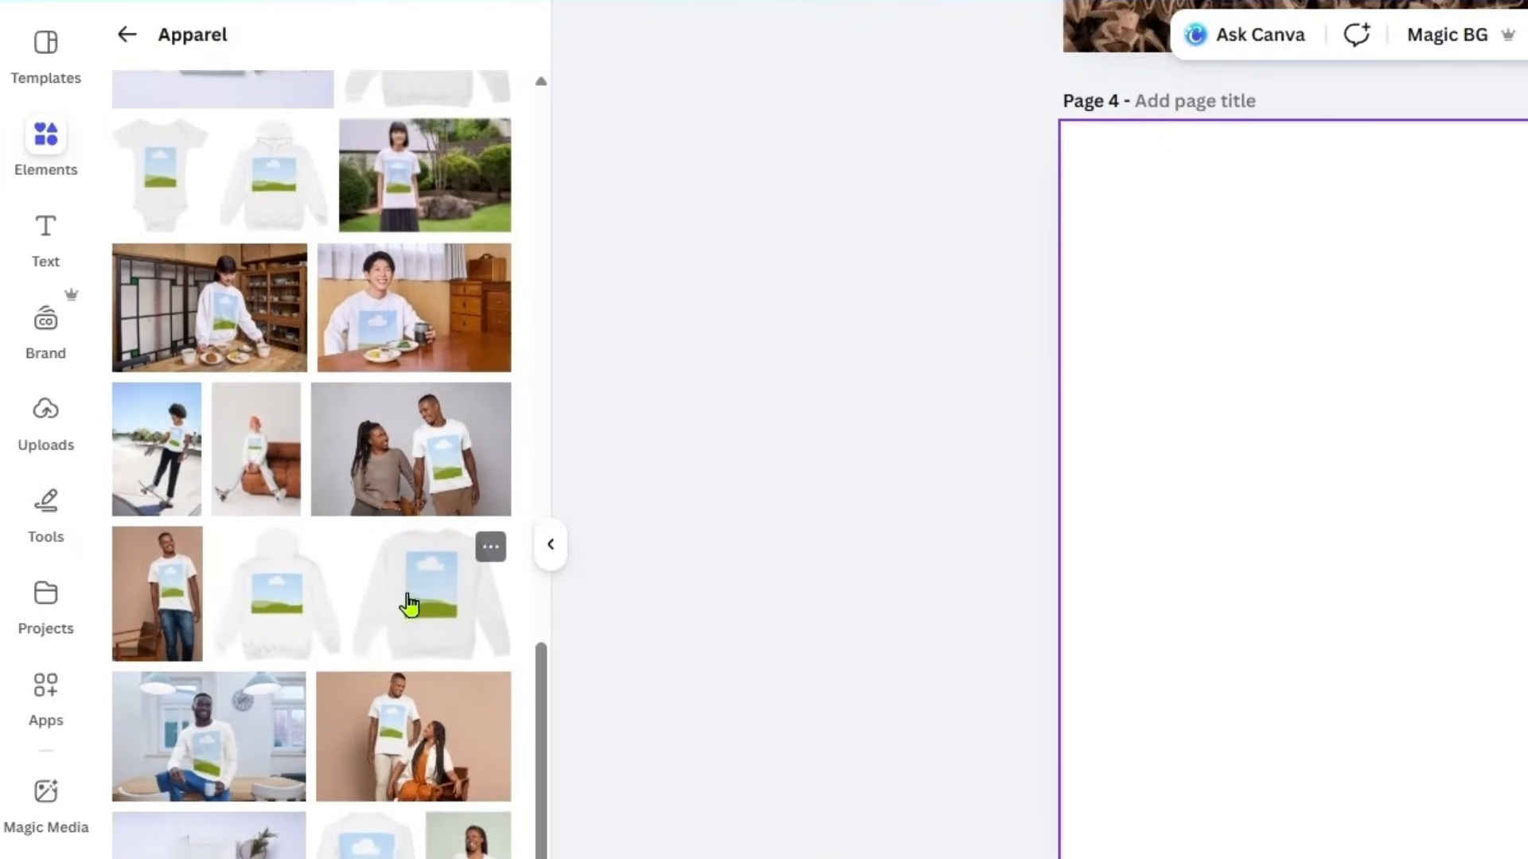
scroll(408, 604, "down", 5)
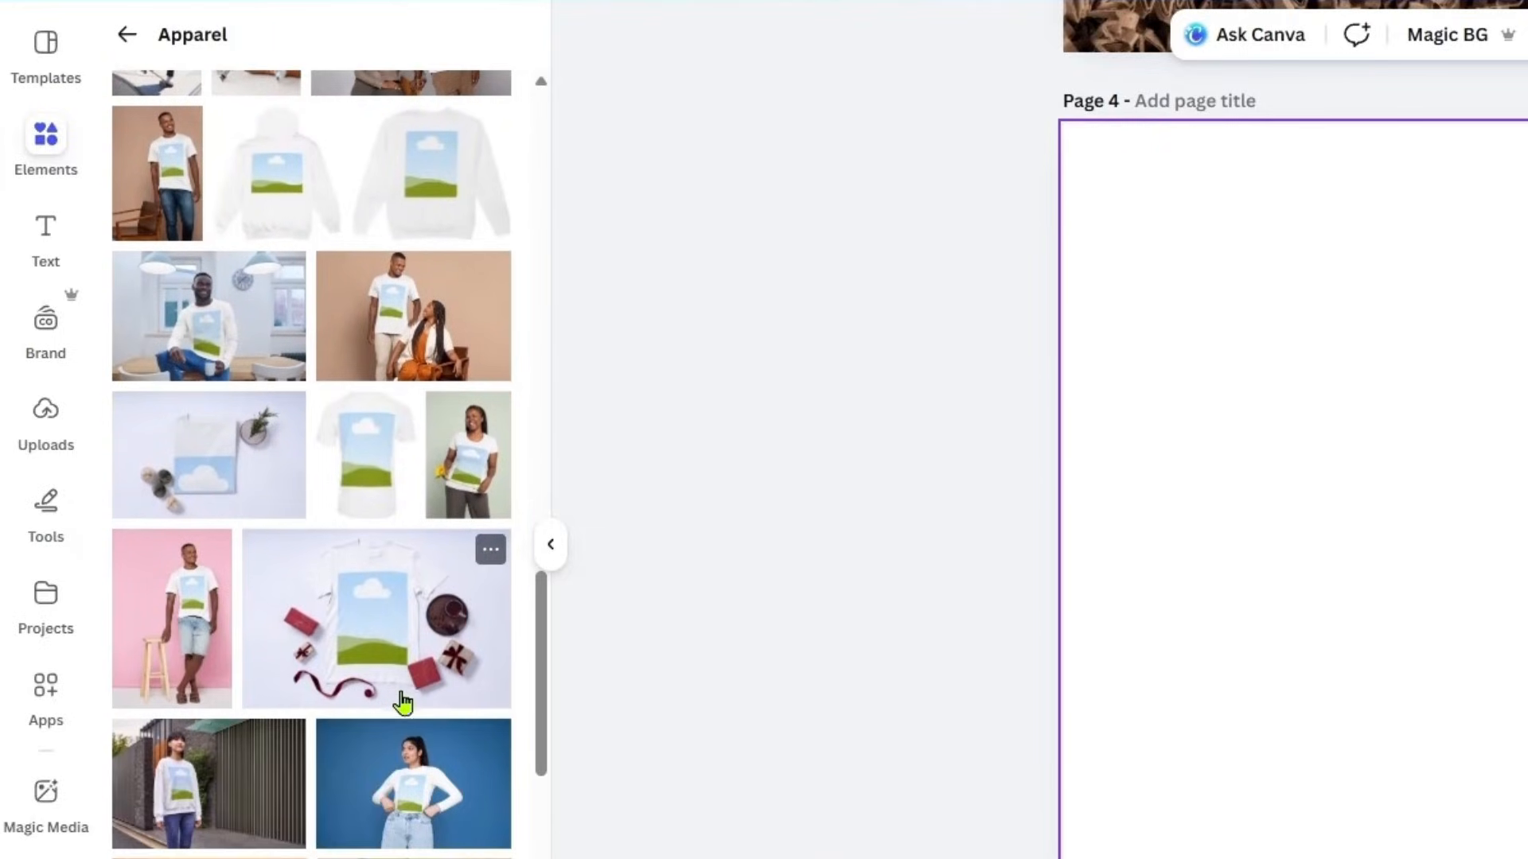
scroll(388, 642, "down", 5)
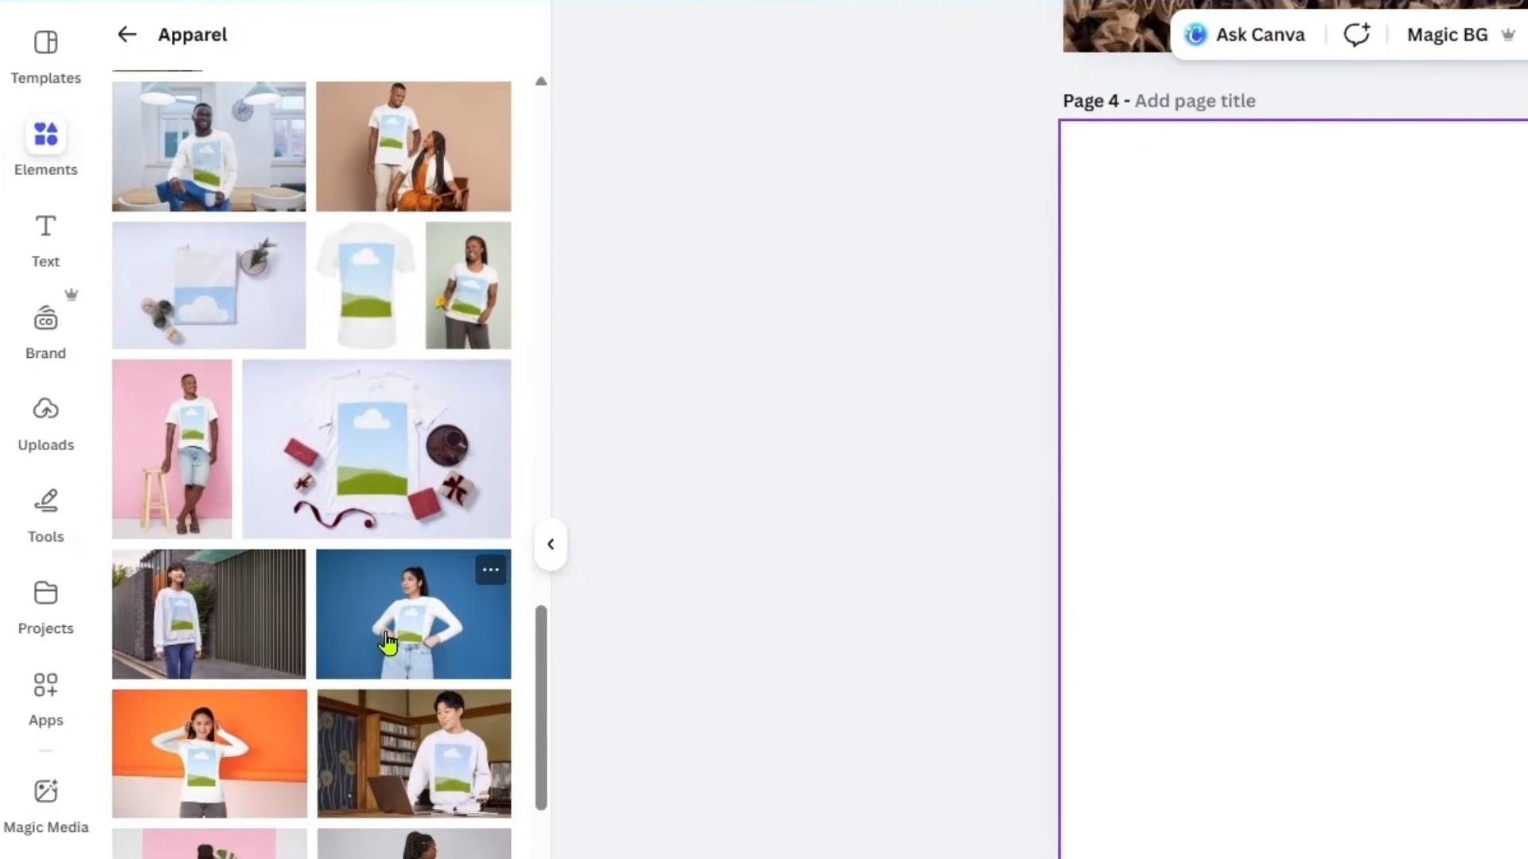
scroll(388, 642, "down", 6)
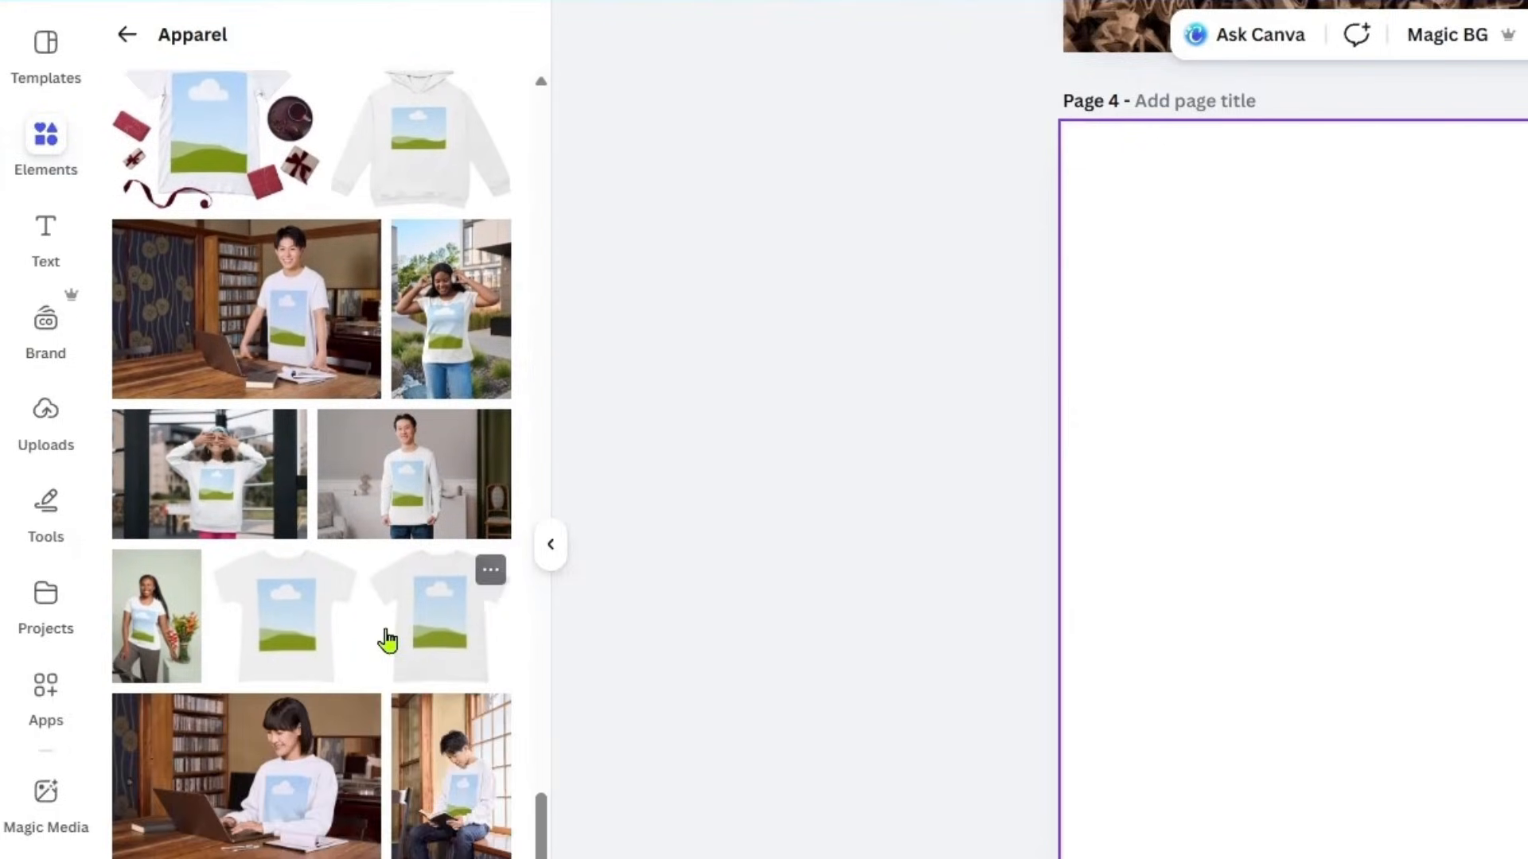
scroll(387, 639, "down", 8)
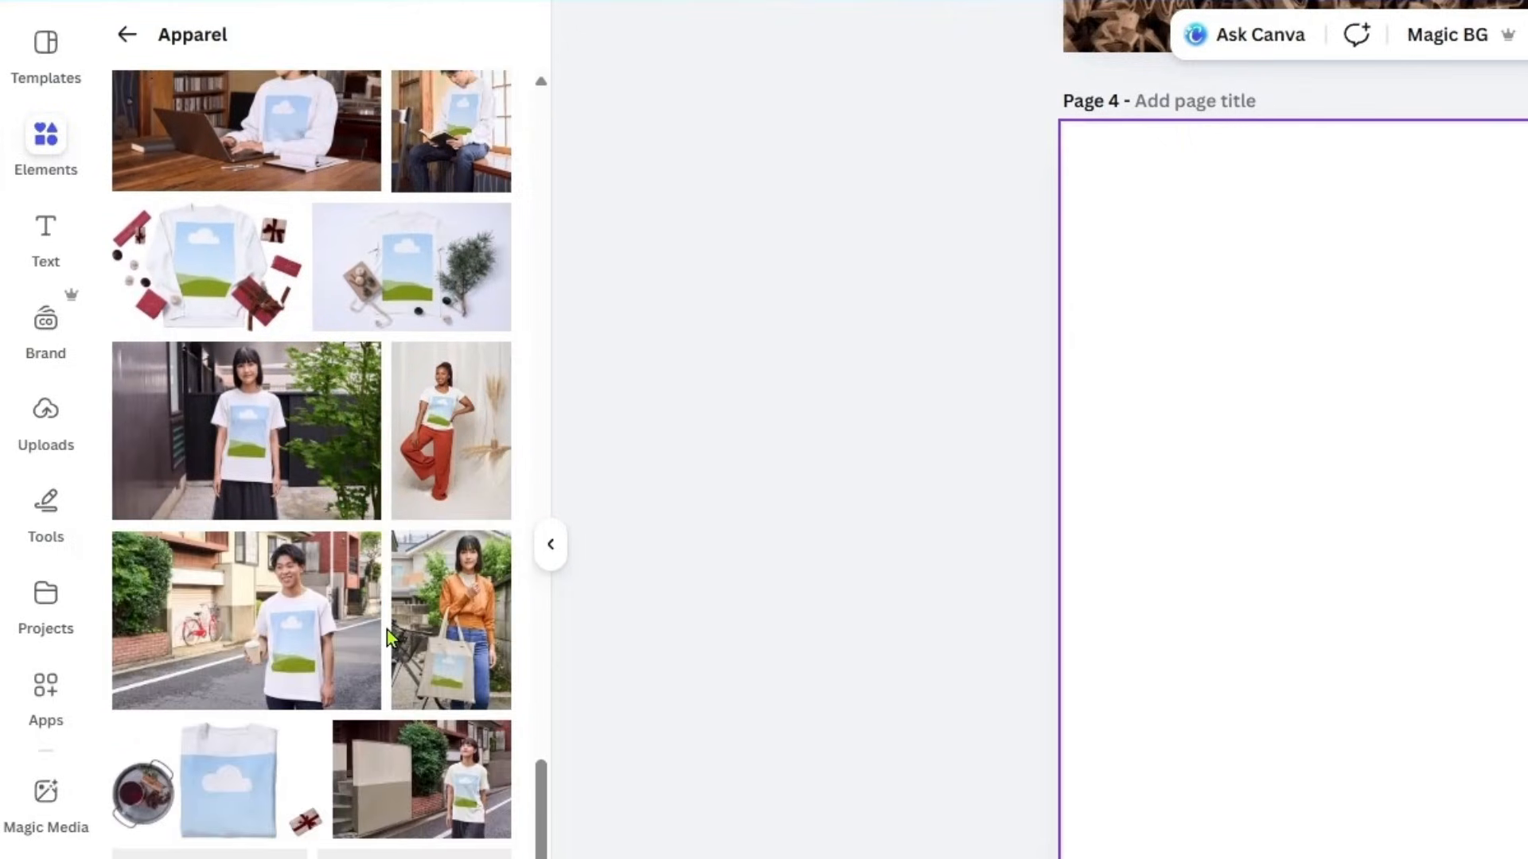
scroll(389, 639, "down", 11)
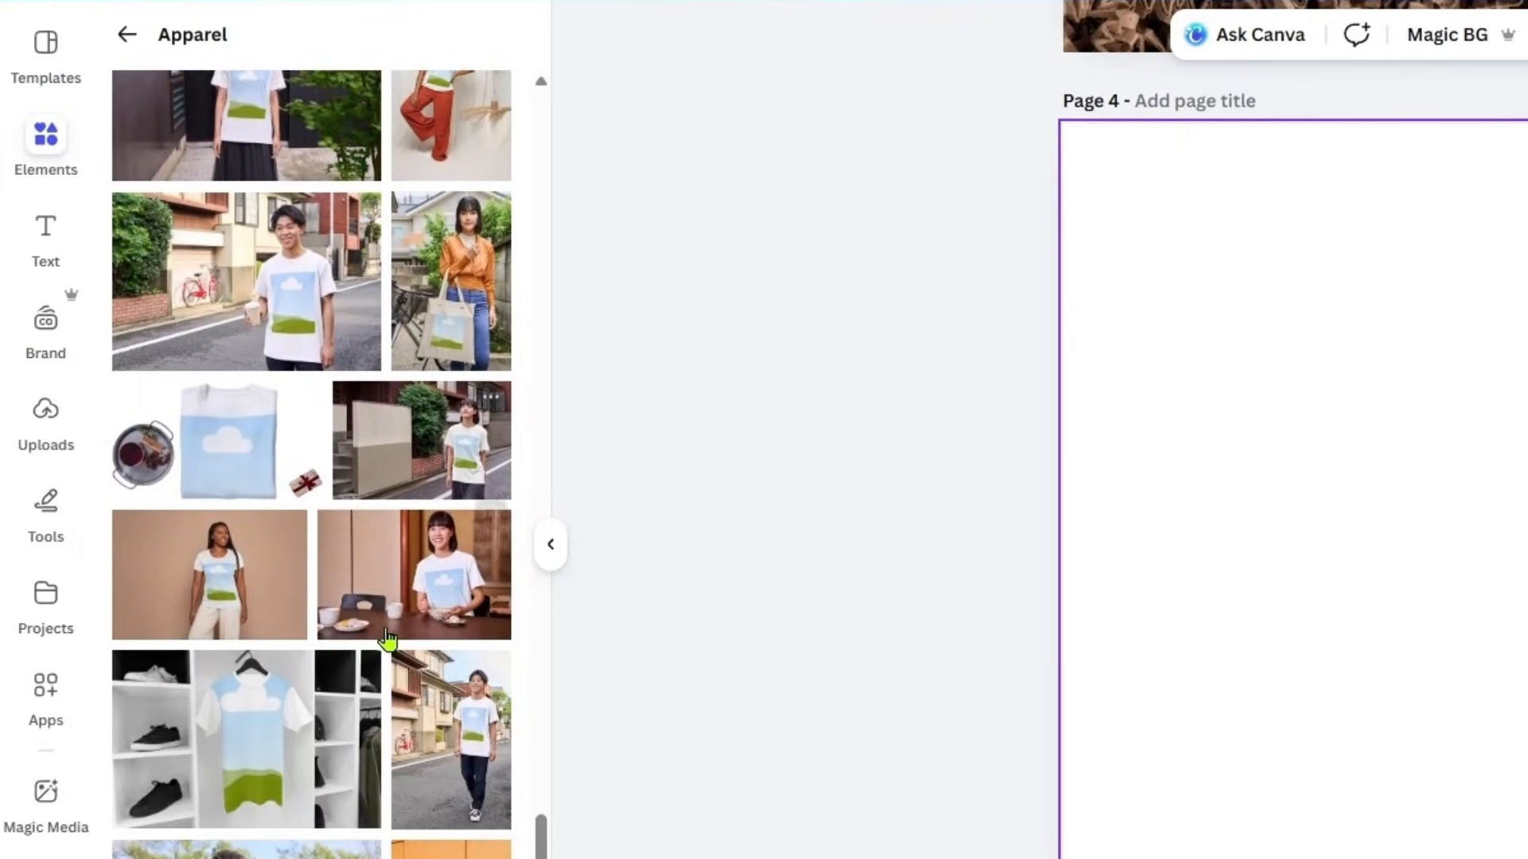
scroll(387, 639, "down", 7)
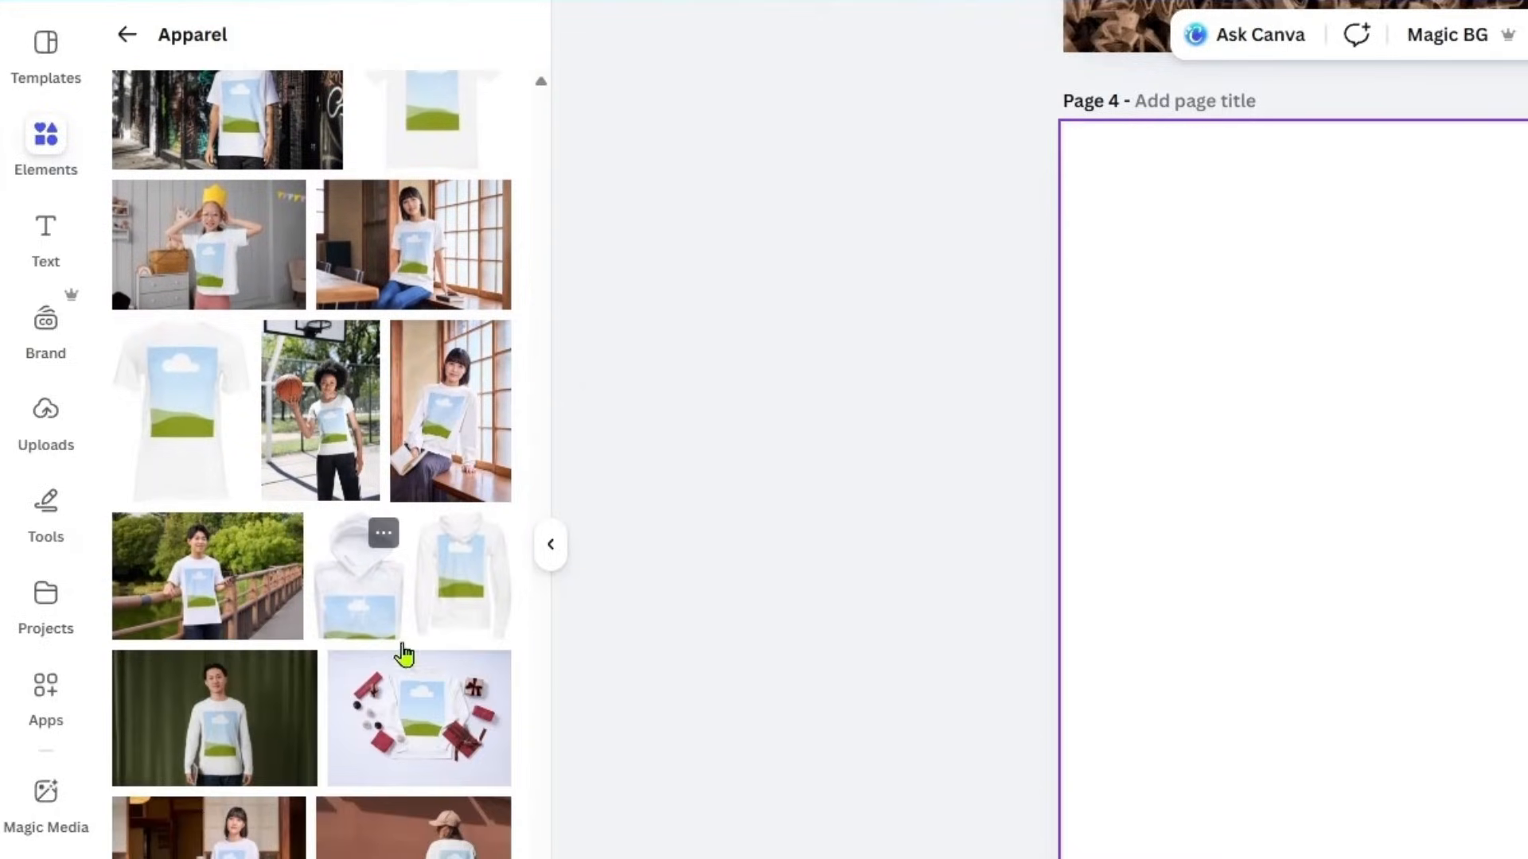
scroll(415, 513, "up", 20)
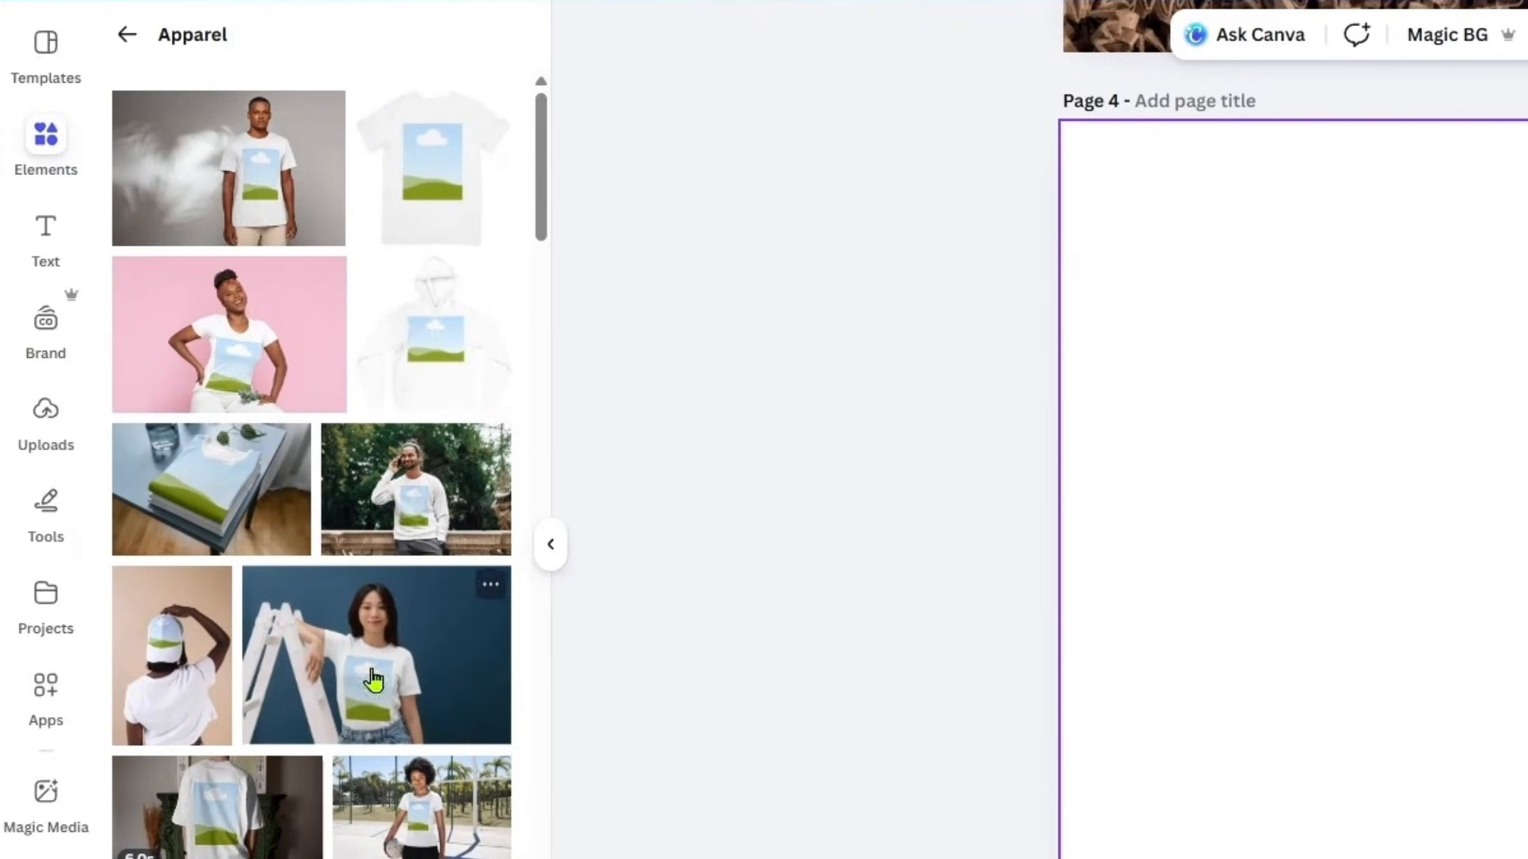
- Add the mockup of the man in a white sweatshirt talking on the phone and enlarge it to fill page 4
scroll(406, 477, "down", 2)
left_click(398, 328)
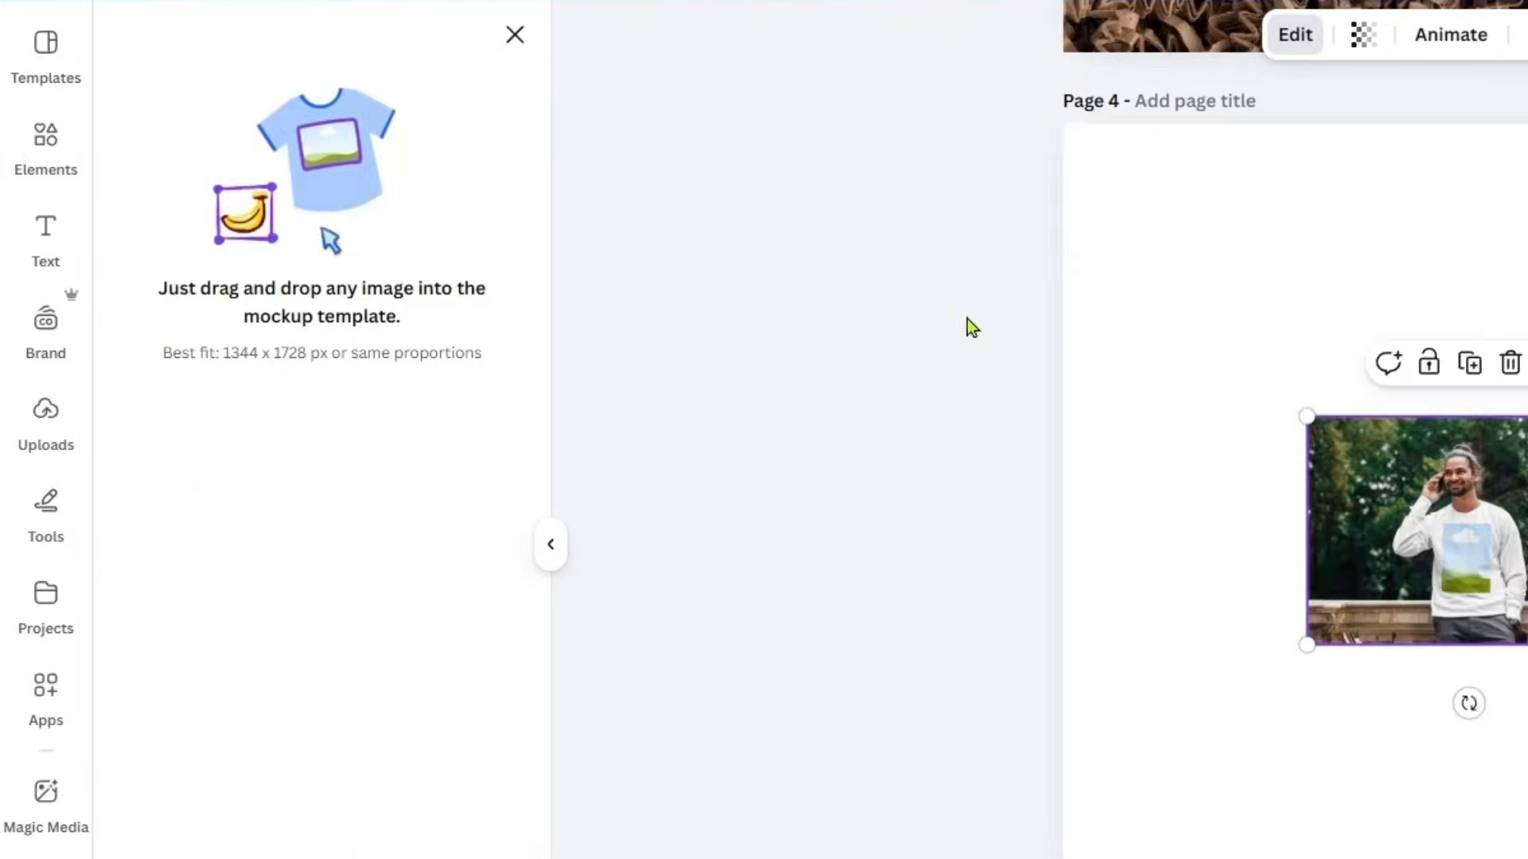
left_click_drag(1303, 414, 784, 78)
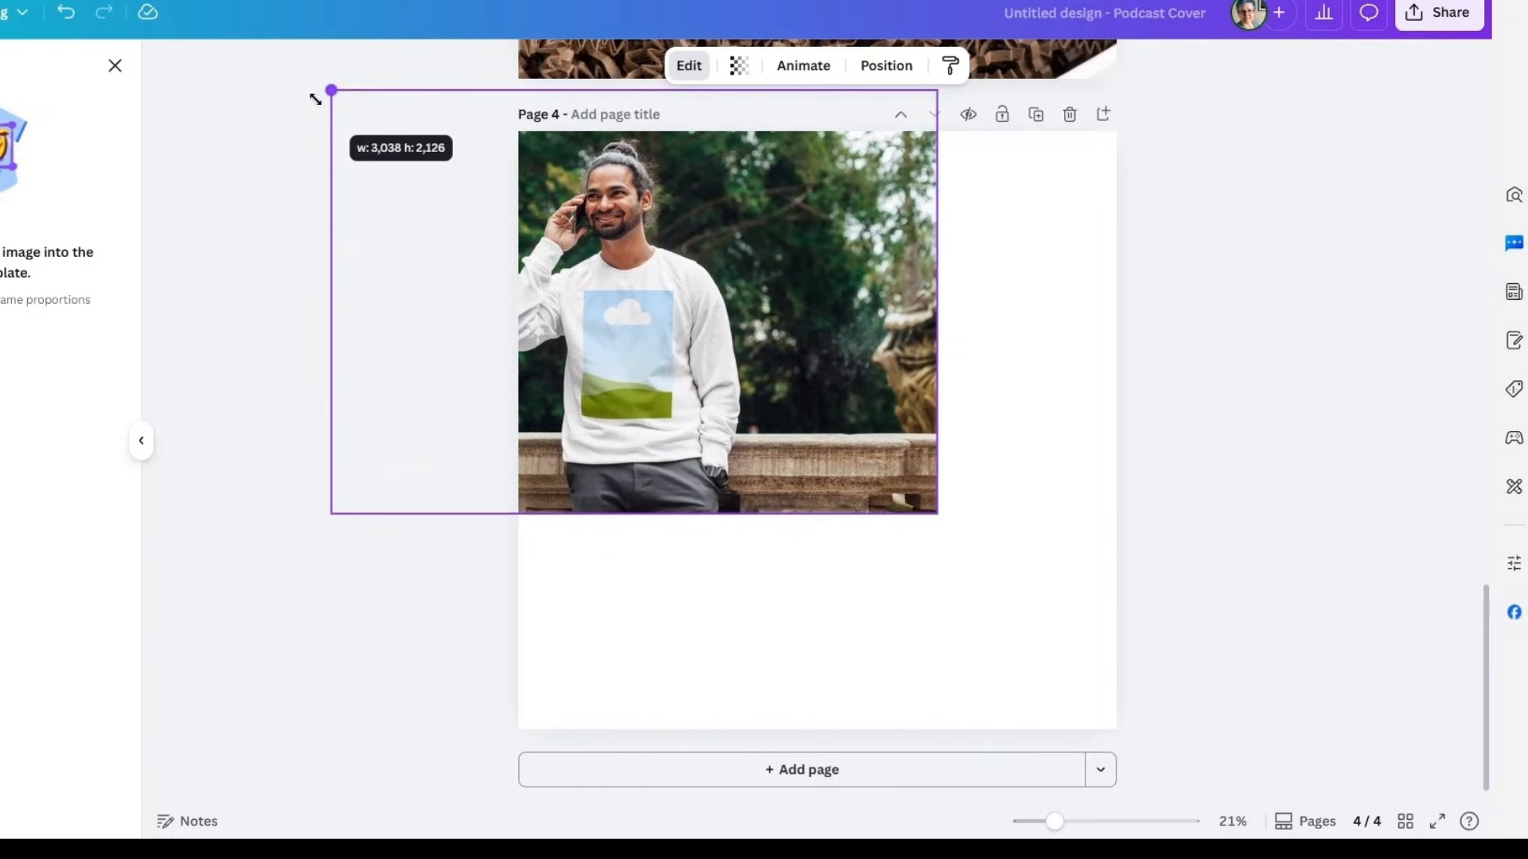
left_click_drag(315, 98, 291, 91)
left_click_drag(929, 514, 1384, 830)
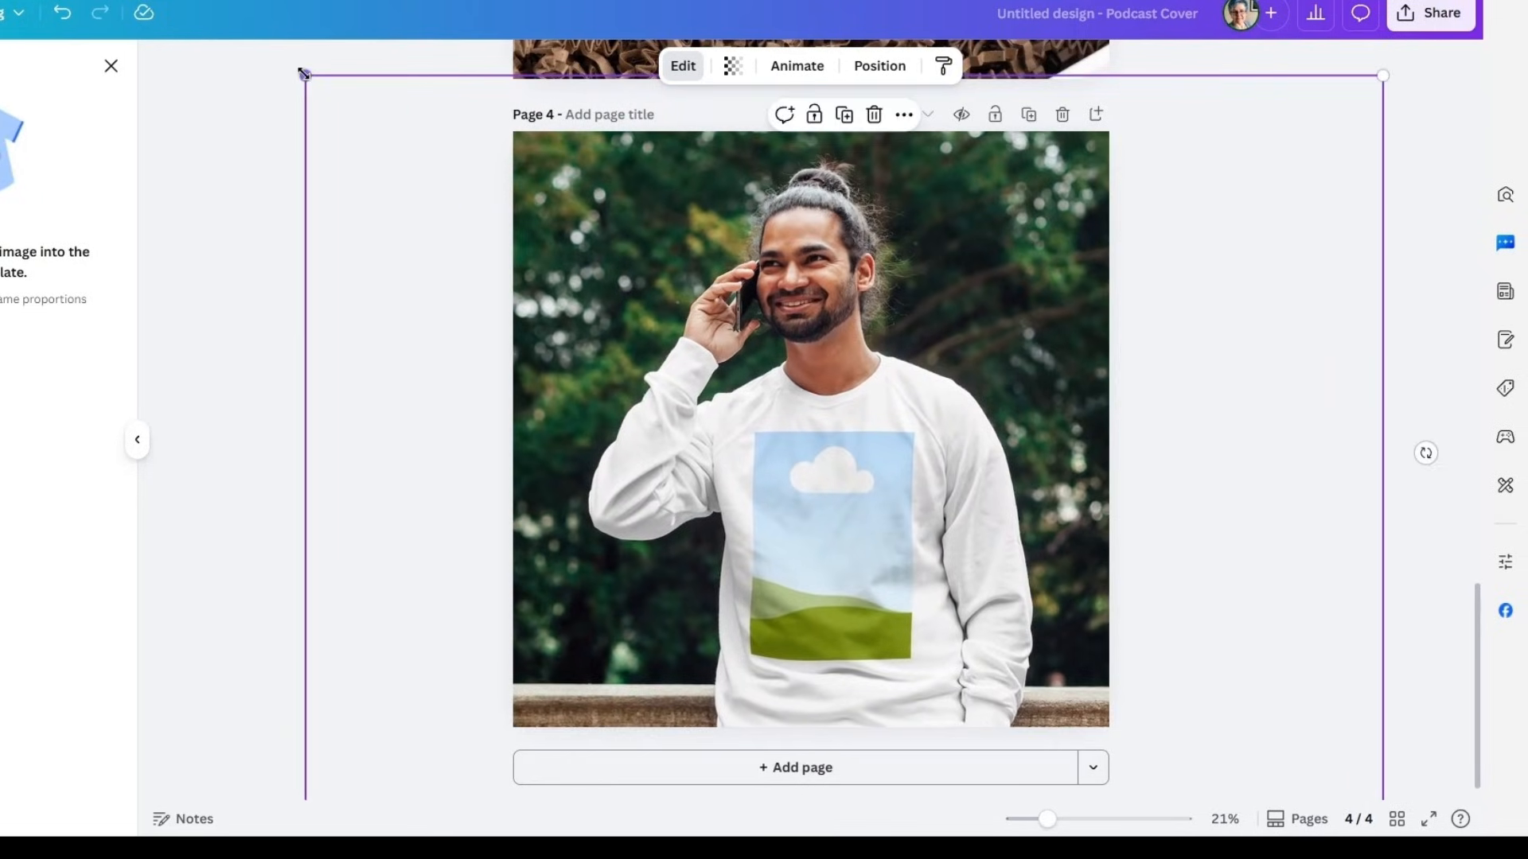
- Enlarge the sweatshirt mockup beyond the page edges, shift it to bring the man's torso to the middle and deselect it
left_click_drag(305, 76, 220, 17)
left_click_drag(1048, 820, 1041, 819)
left_click_drag(1282, 786, 1456, 781)
mouse_move(873, 424)
left_mouse_down()
mouse_move(832, 393)
mouse_move(859, 410)
mouse_move(855, 430)
left_mouse_up()
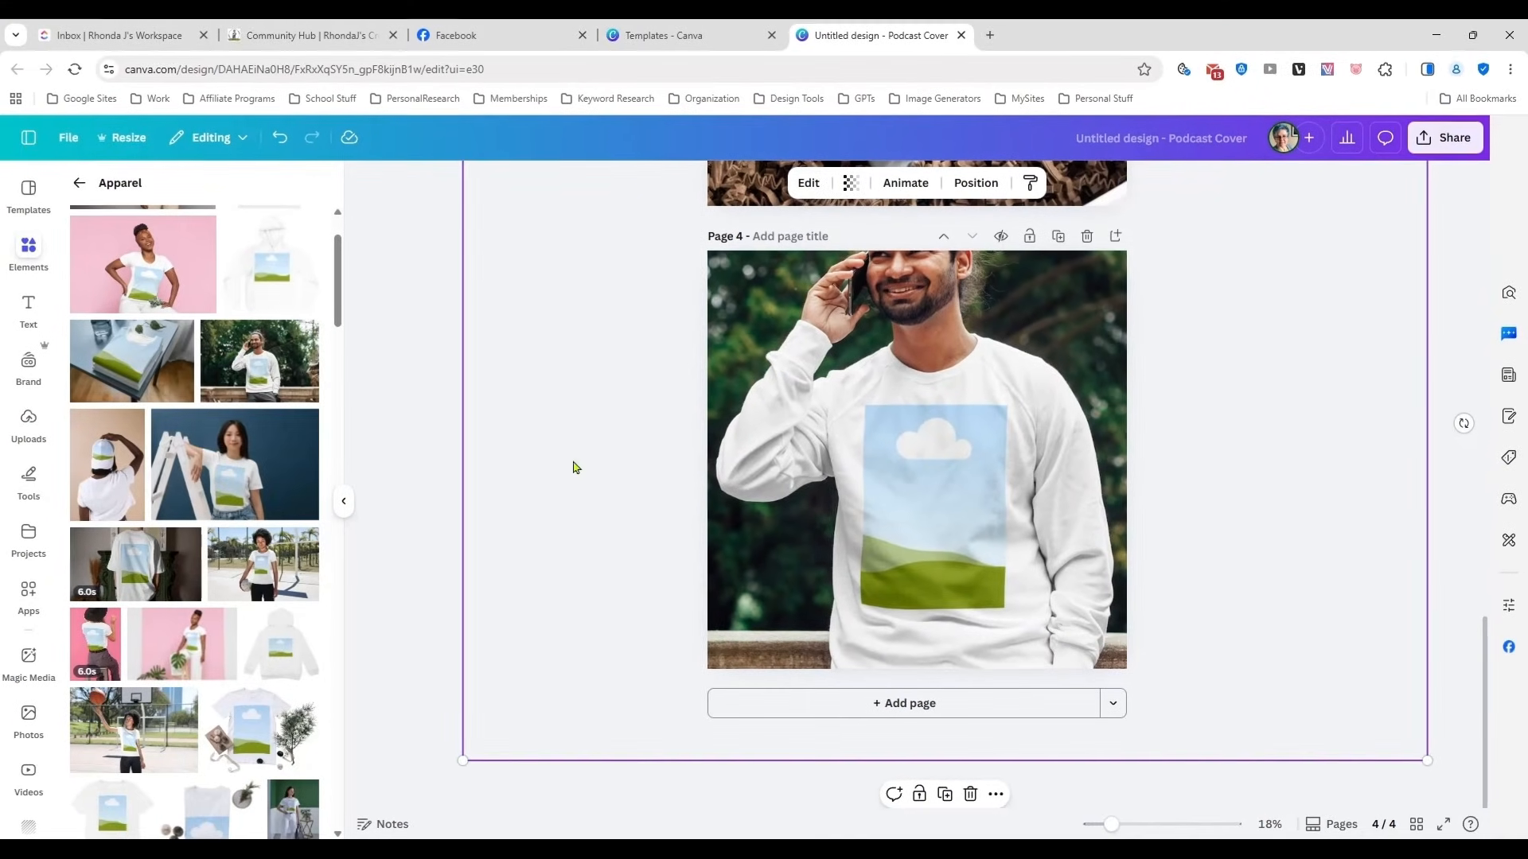
left_click(412, 503)
- Reposition and further enlarge the sweatshirt mockup so the page crops off the man's face and centres the print area, then deselect it
left_click(951, 528)
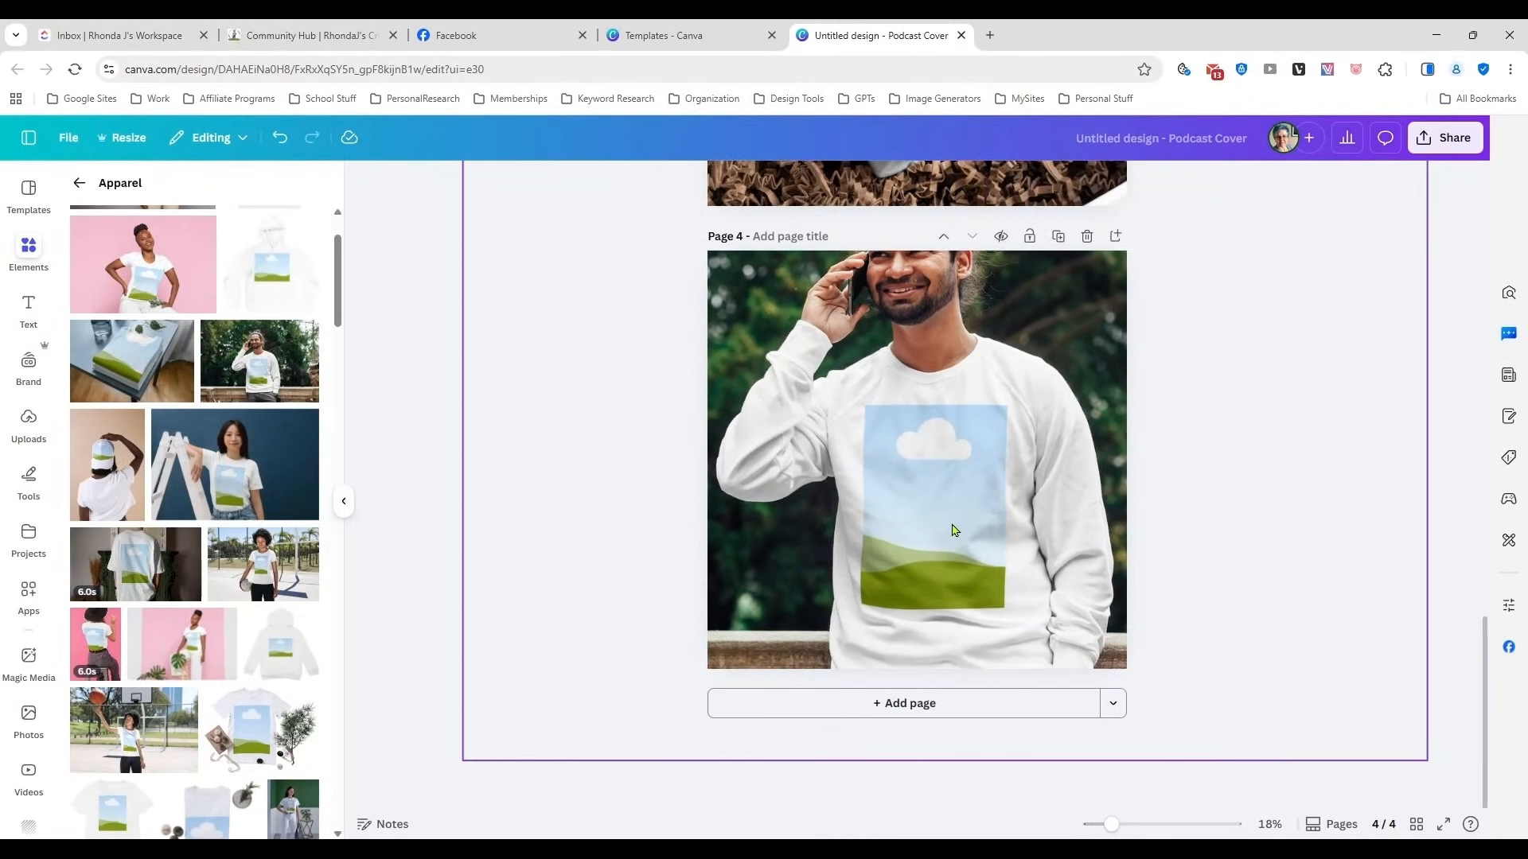
scroll(947, 531, "up", 1)
left_click_drag(948, 531, 946, 542)
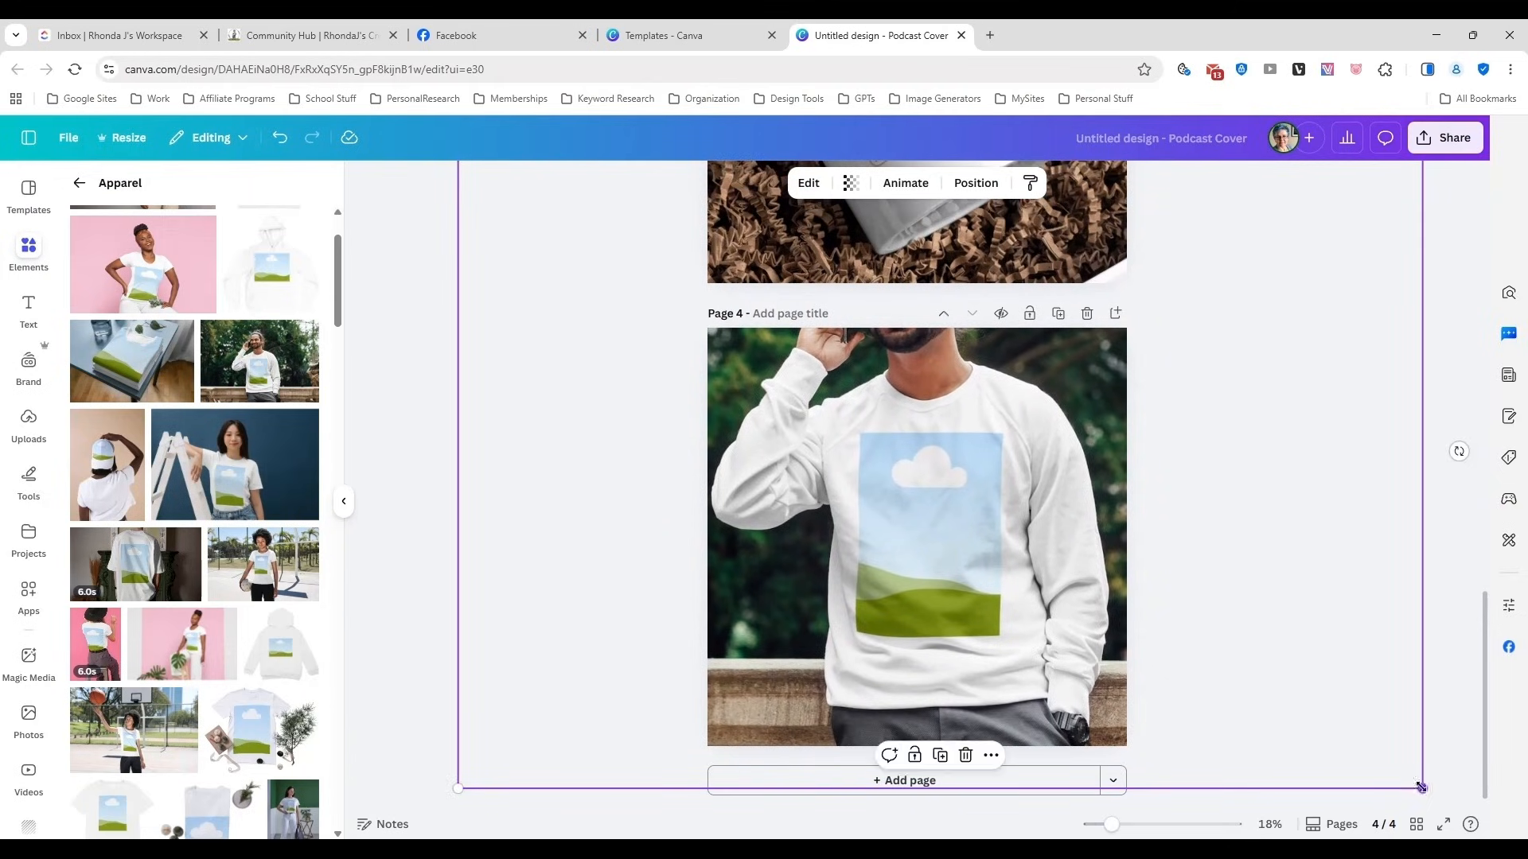
left_click_drag(1422, 780, 1512, 832)
left_click_drag(1071, 663, 1016, 613)
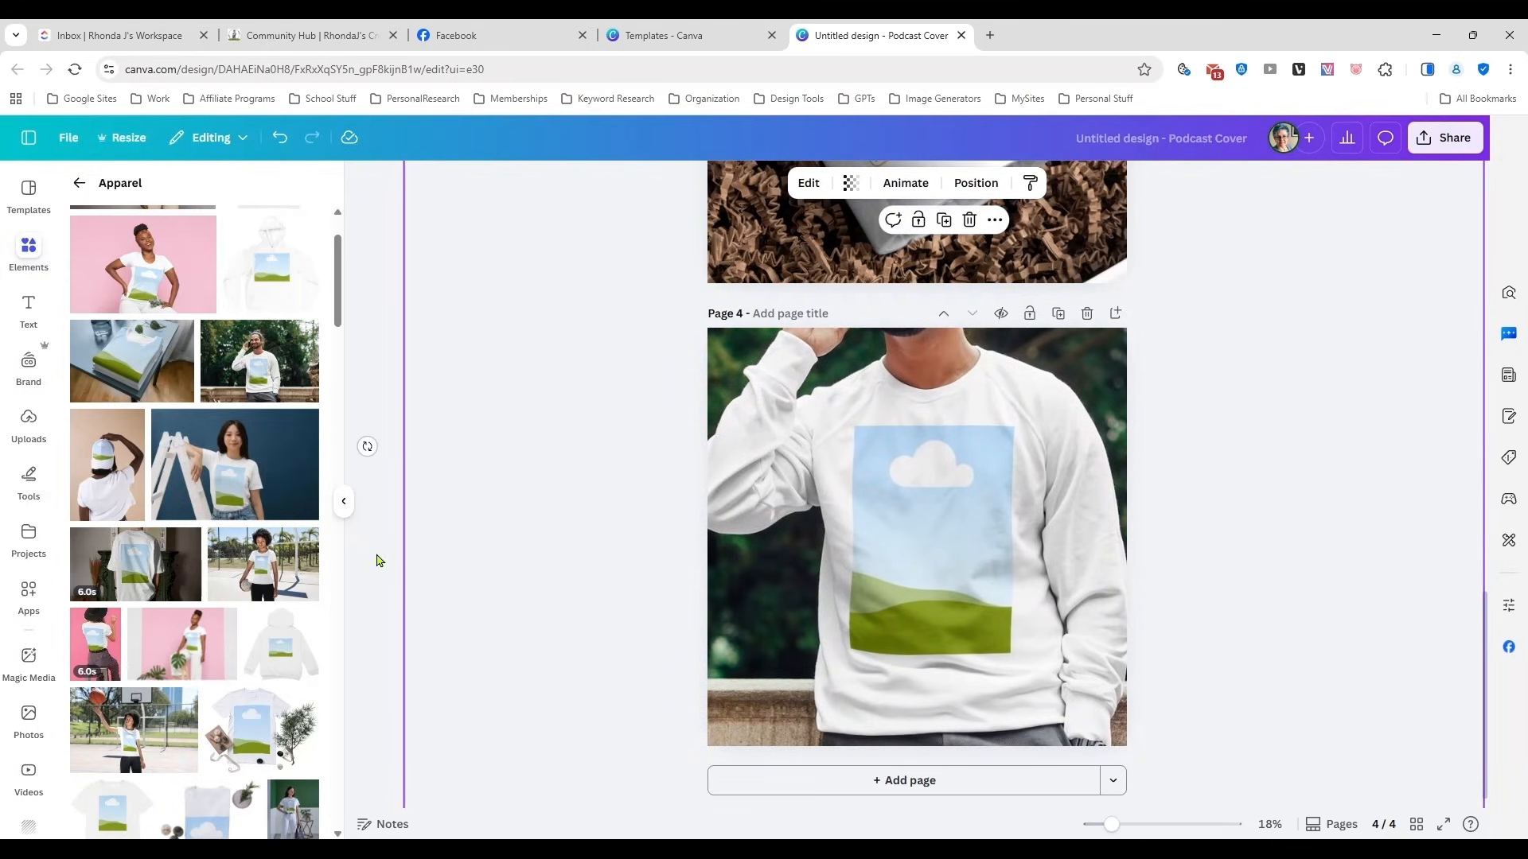
left_click(378, 560)
- Fill the sweatshirt's print area with the uploaded Lucky highland cow artwork
left_click(30, 437)
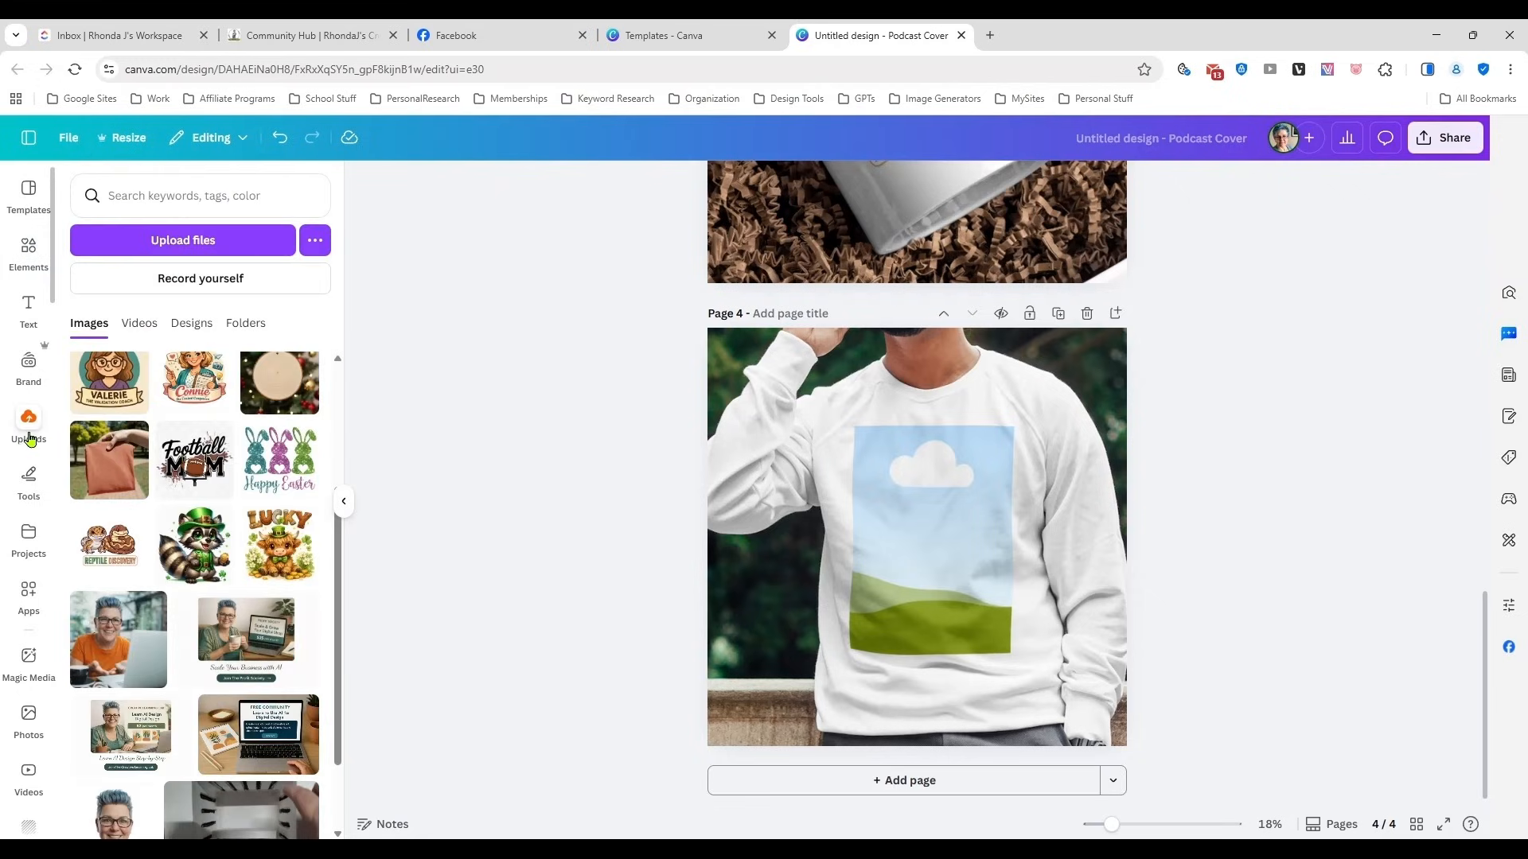
left_click(280, 549)
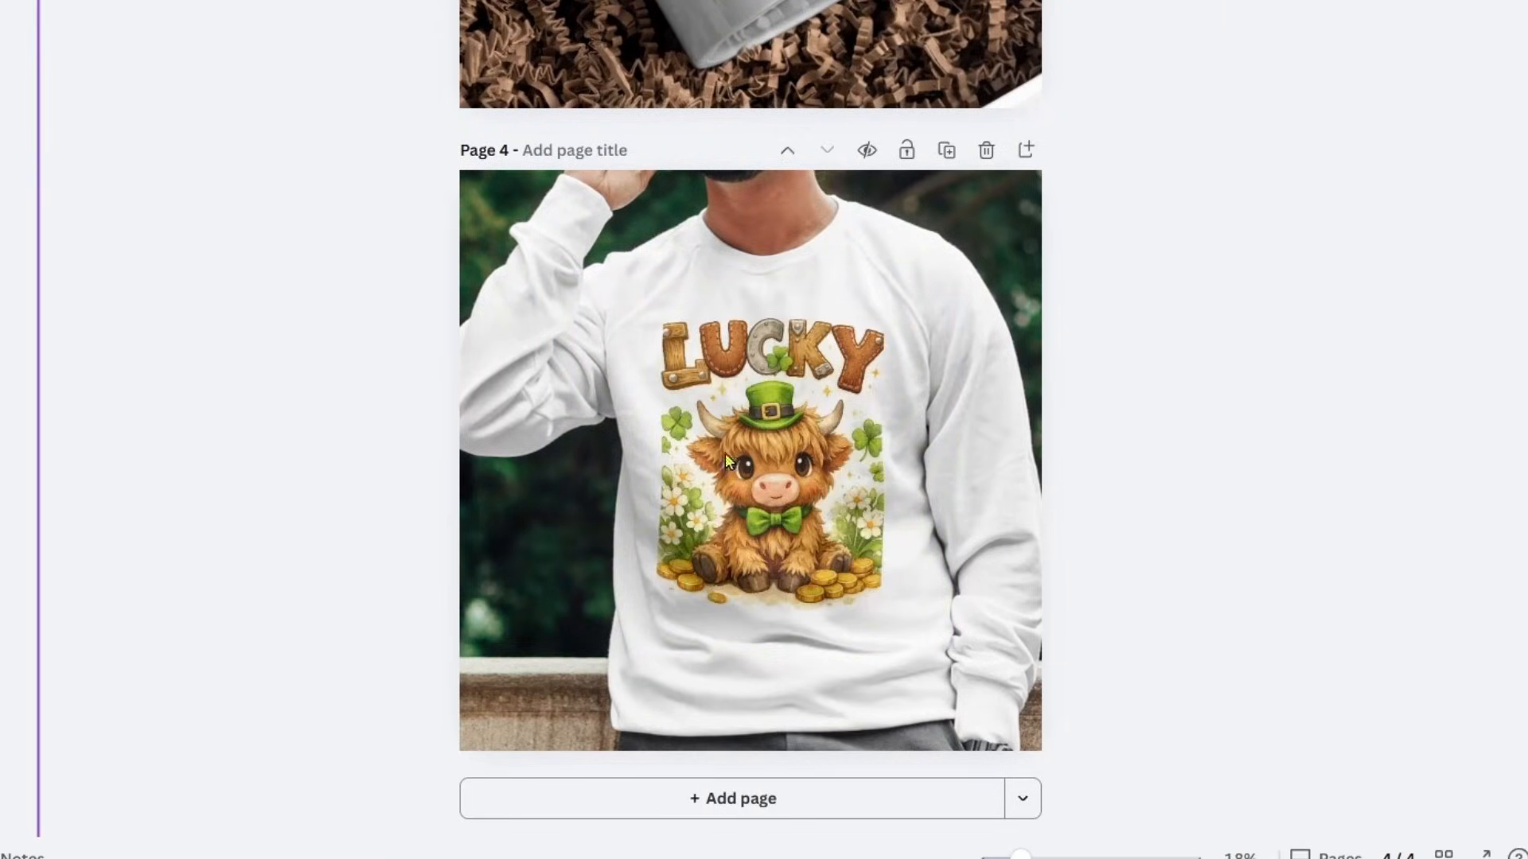
left_click(738, 464)
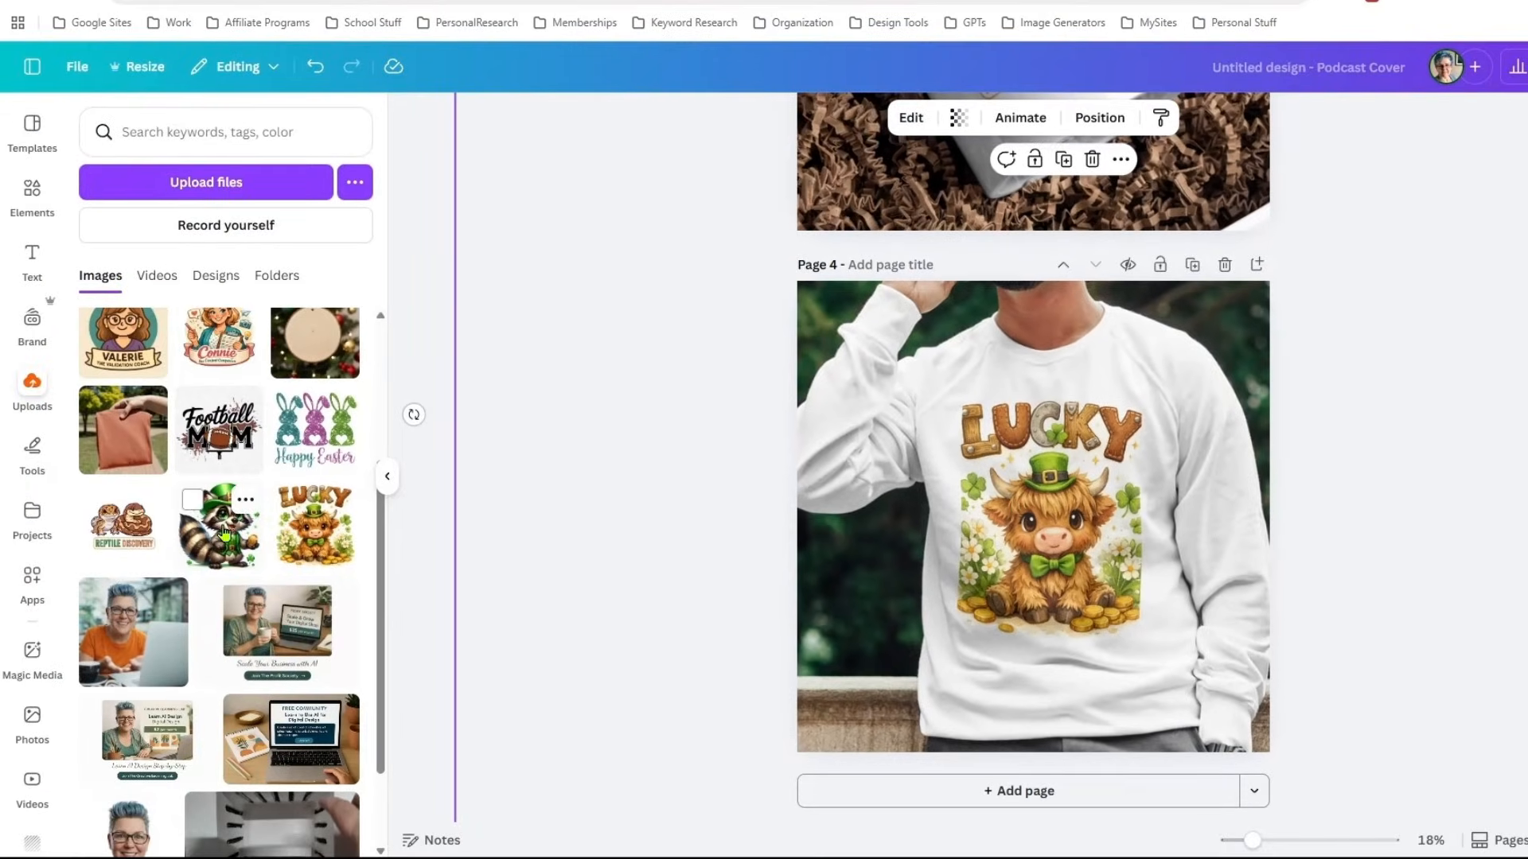
- Replace the sweatshirt's print with the uploaded artwork of the raccoon in a green leprechaun hat
left_click_drag(230, 516, 1023, 532)
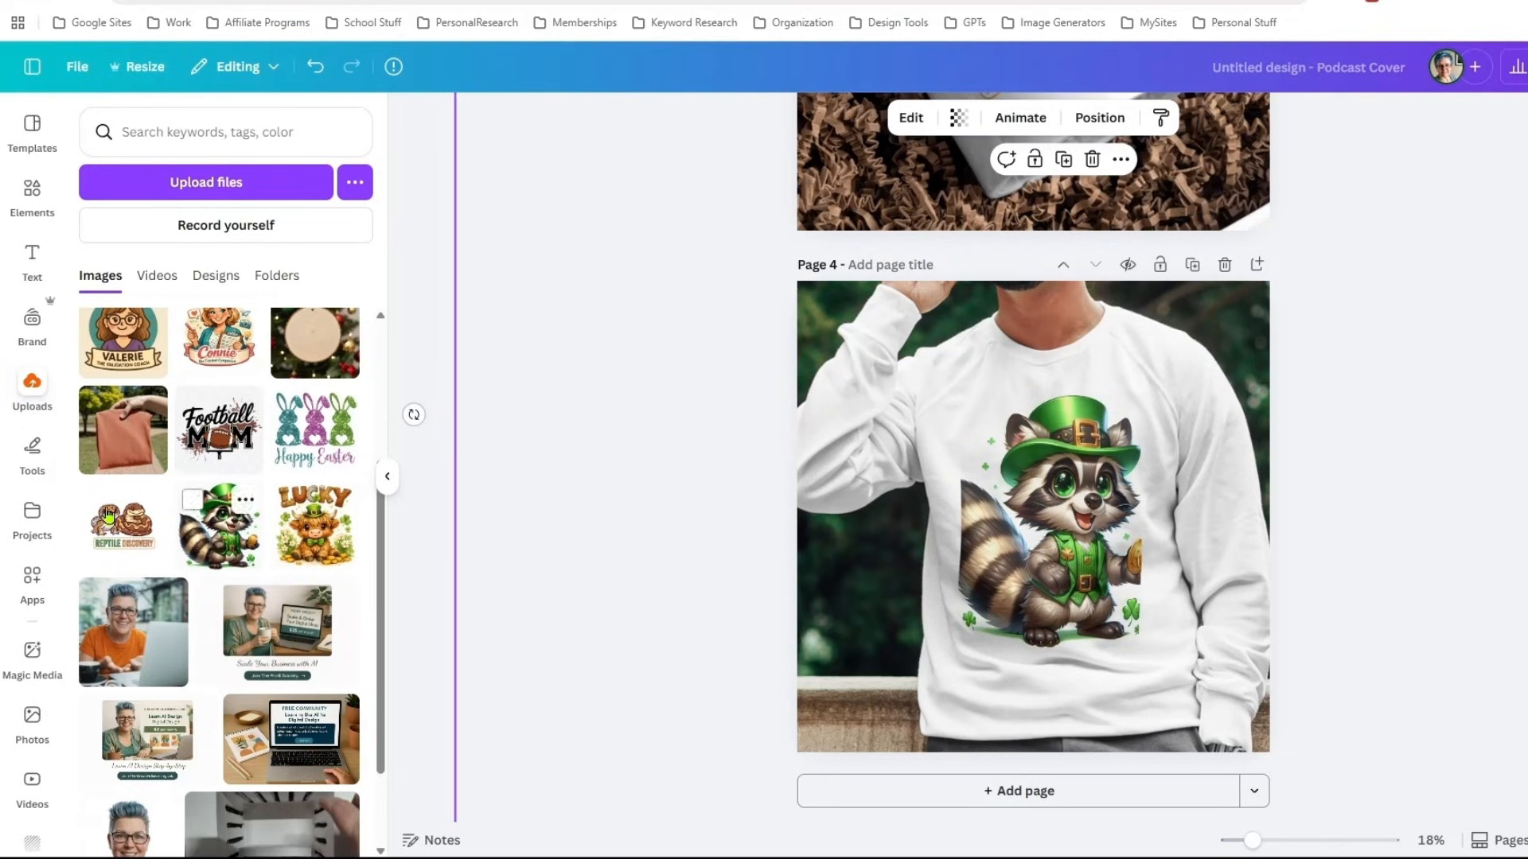
scroll(273, 450, "down", 1)
scroll(273, 449, "down", 1)
scroll(207, 438, "up", 4)
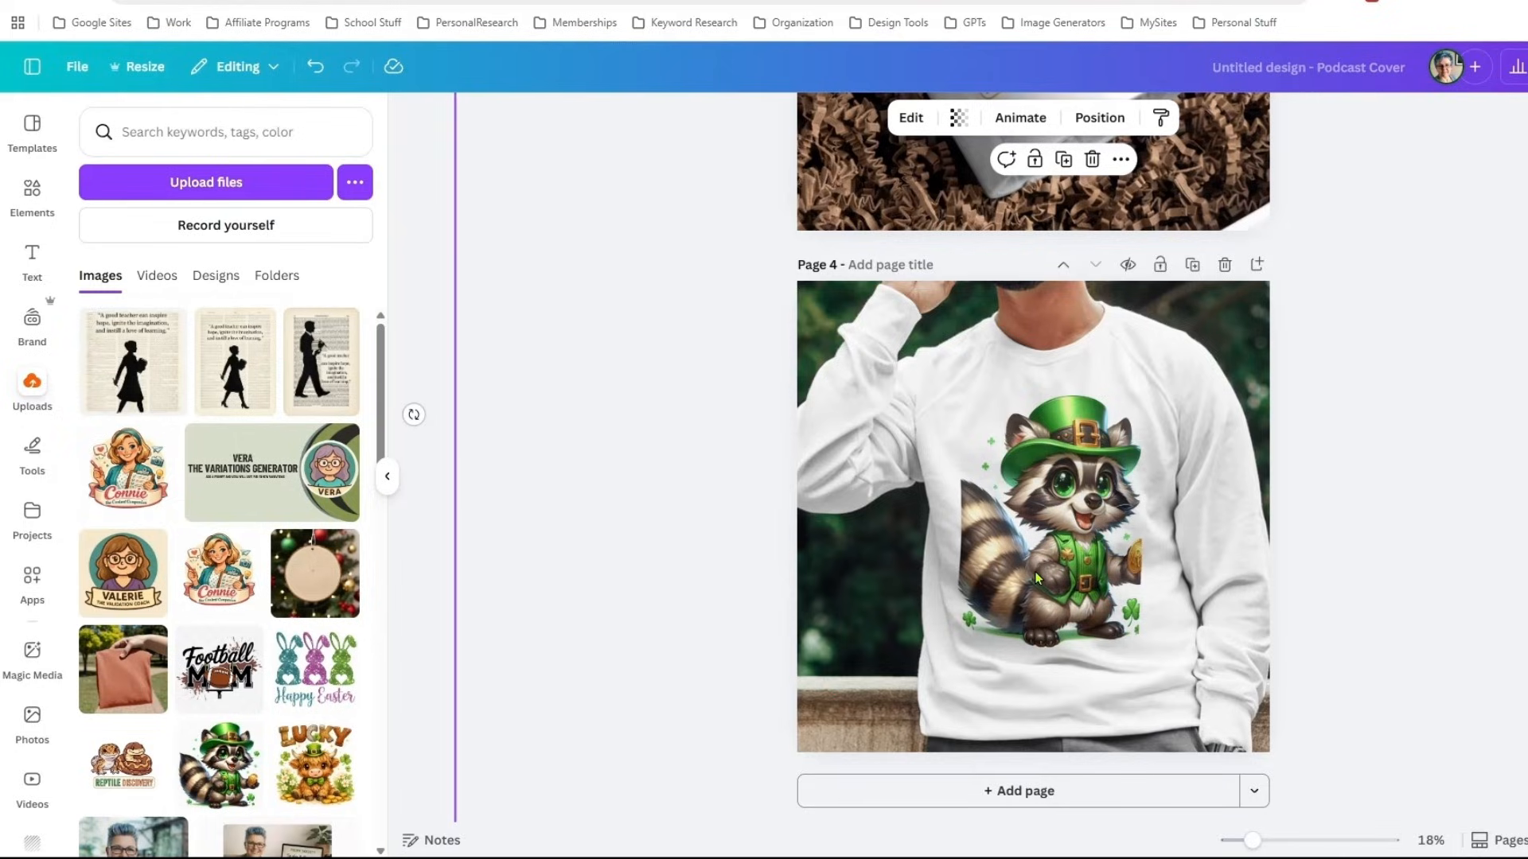
- Fit the raccoon artwork inside the sweatshirt's print area so that nothing is cropped, and apply the change
double_click(1035, 571)
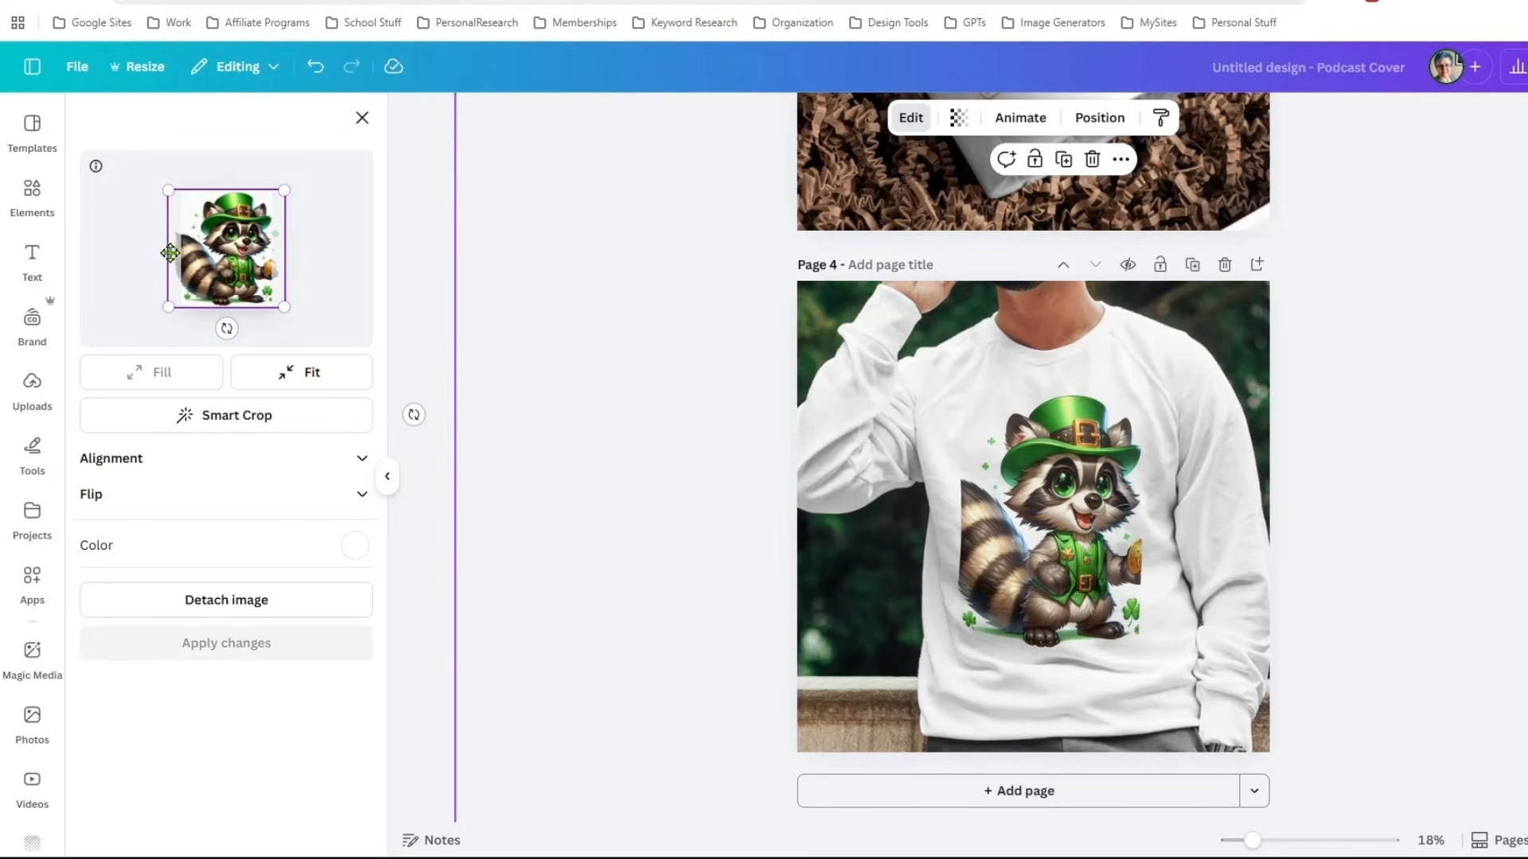
left_click(291, 372)
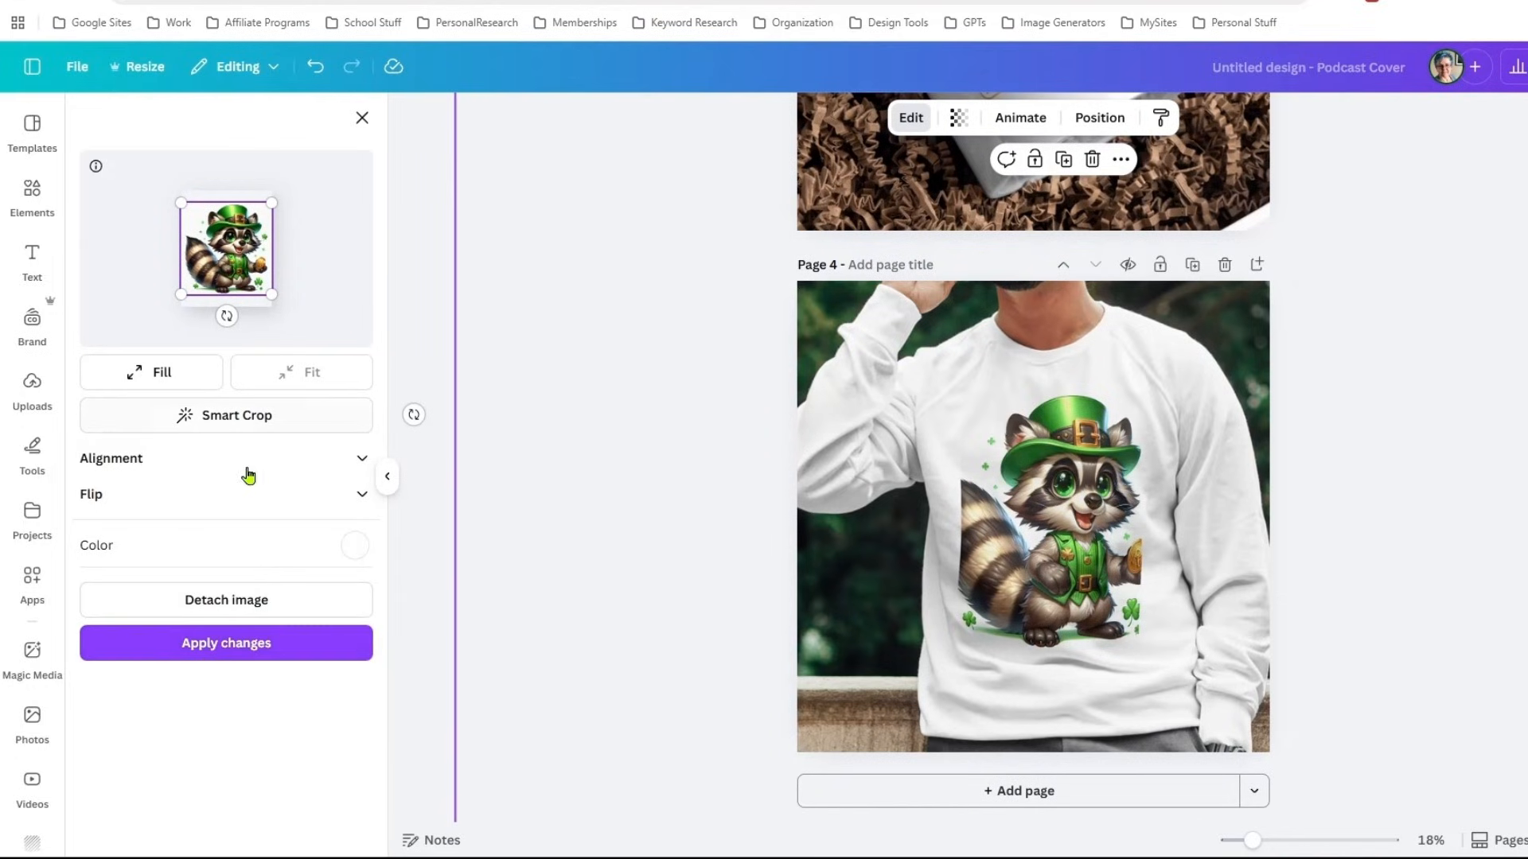
left_click(250, 637)
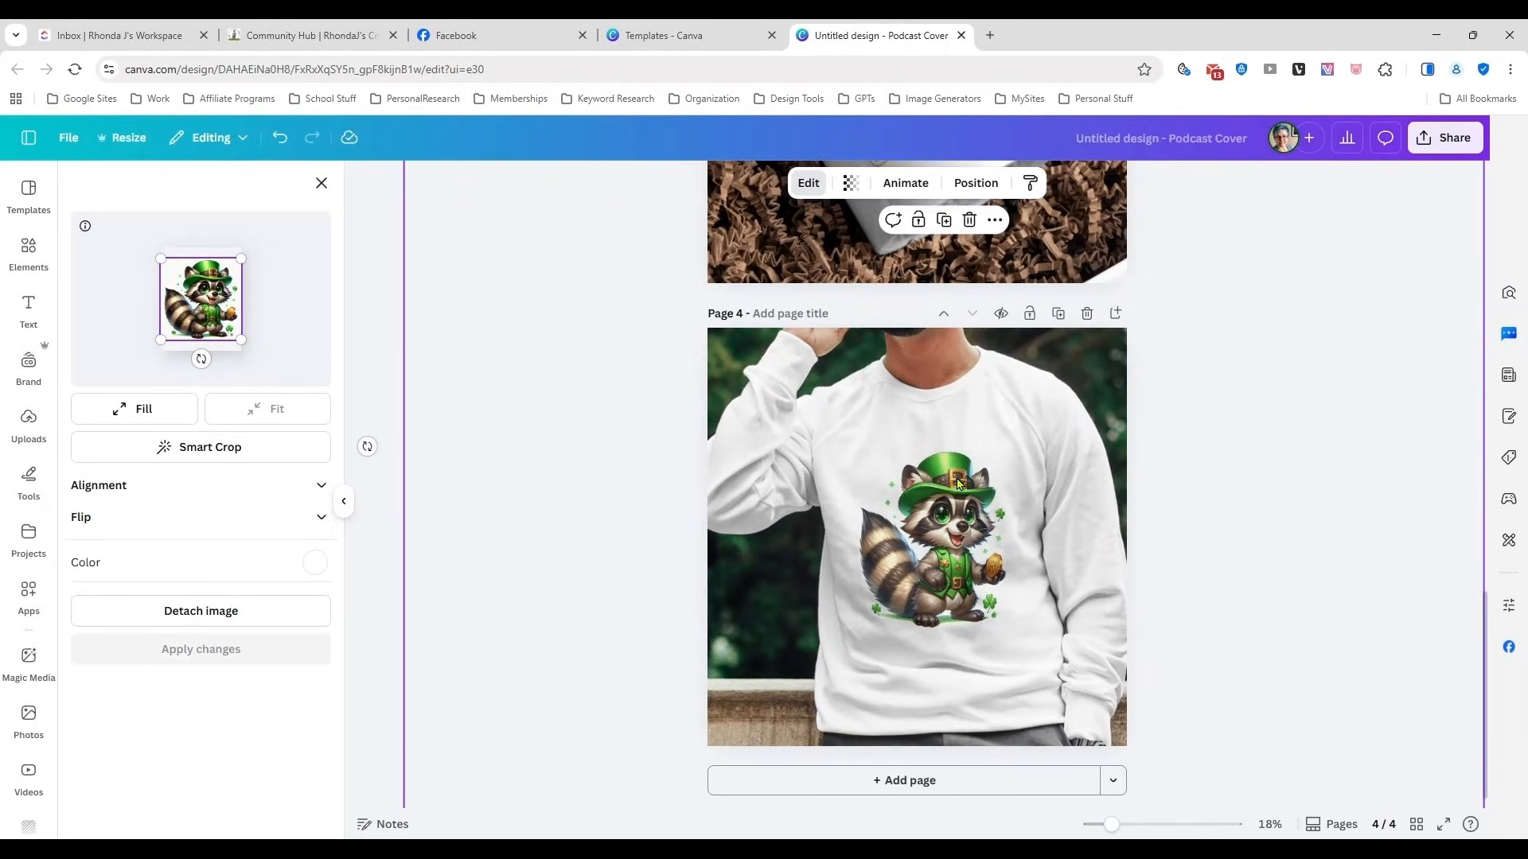
key("Escape")
- Add a fifth page and insert the apparel mockup of a white T-shirt with a pine branch and gift box
left_click(29, 248)
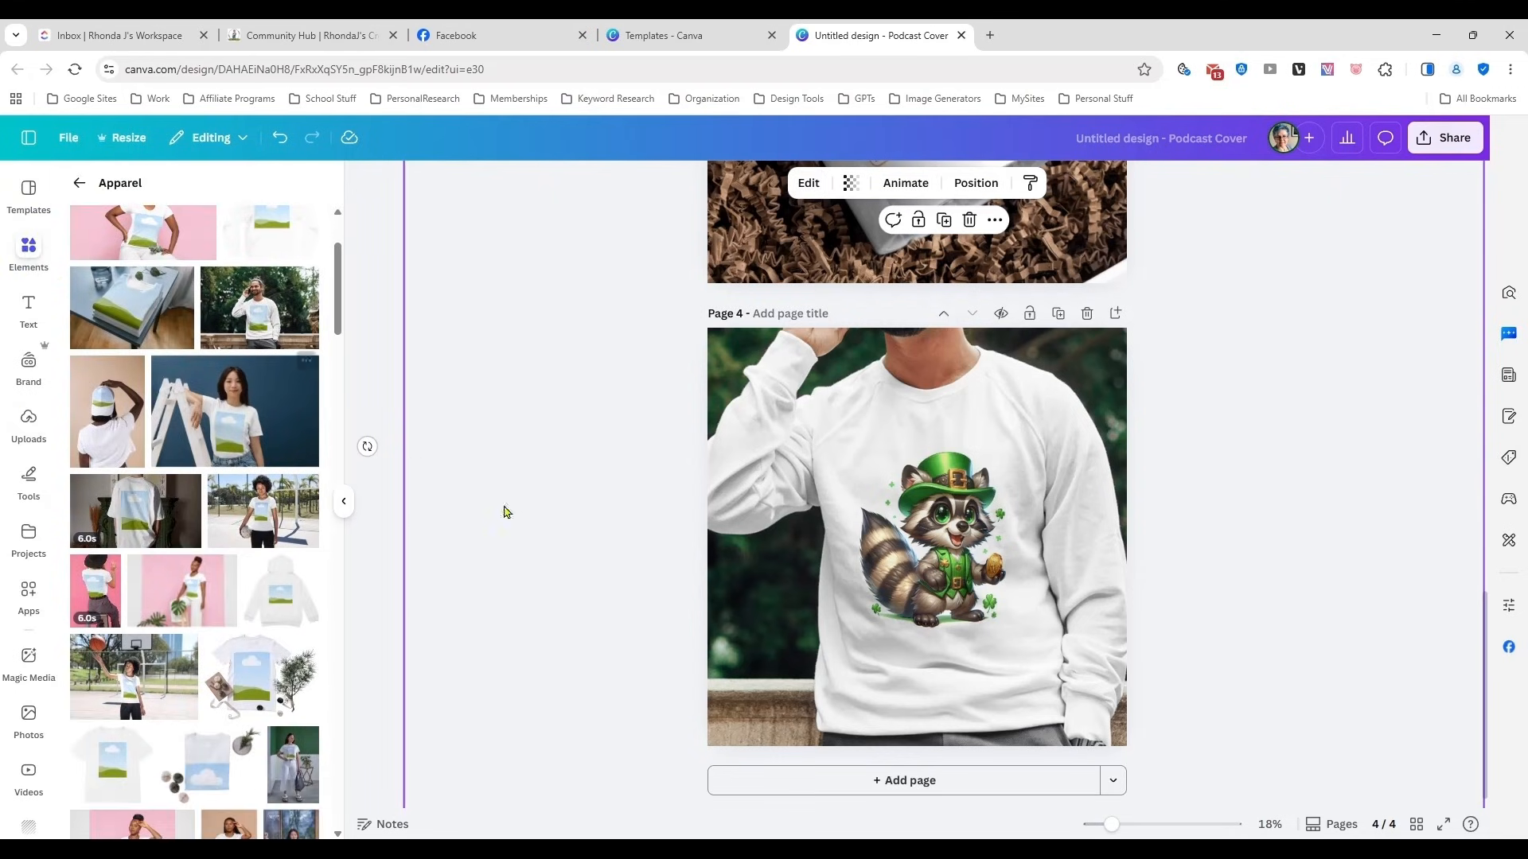
left_click(808, 780)
scroll(249, 483, "down", 1)
scroll(248, 483, "down", 3)
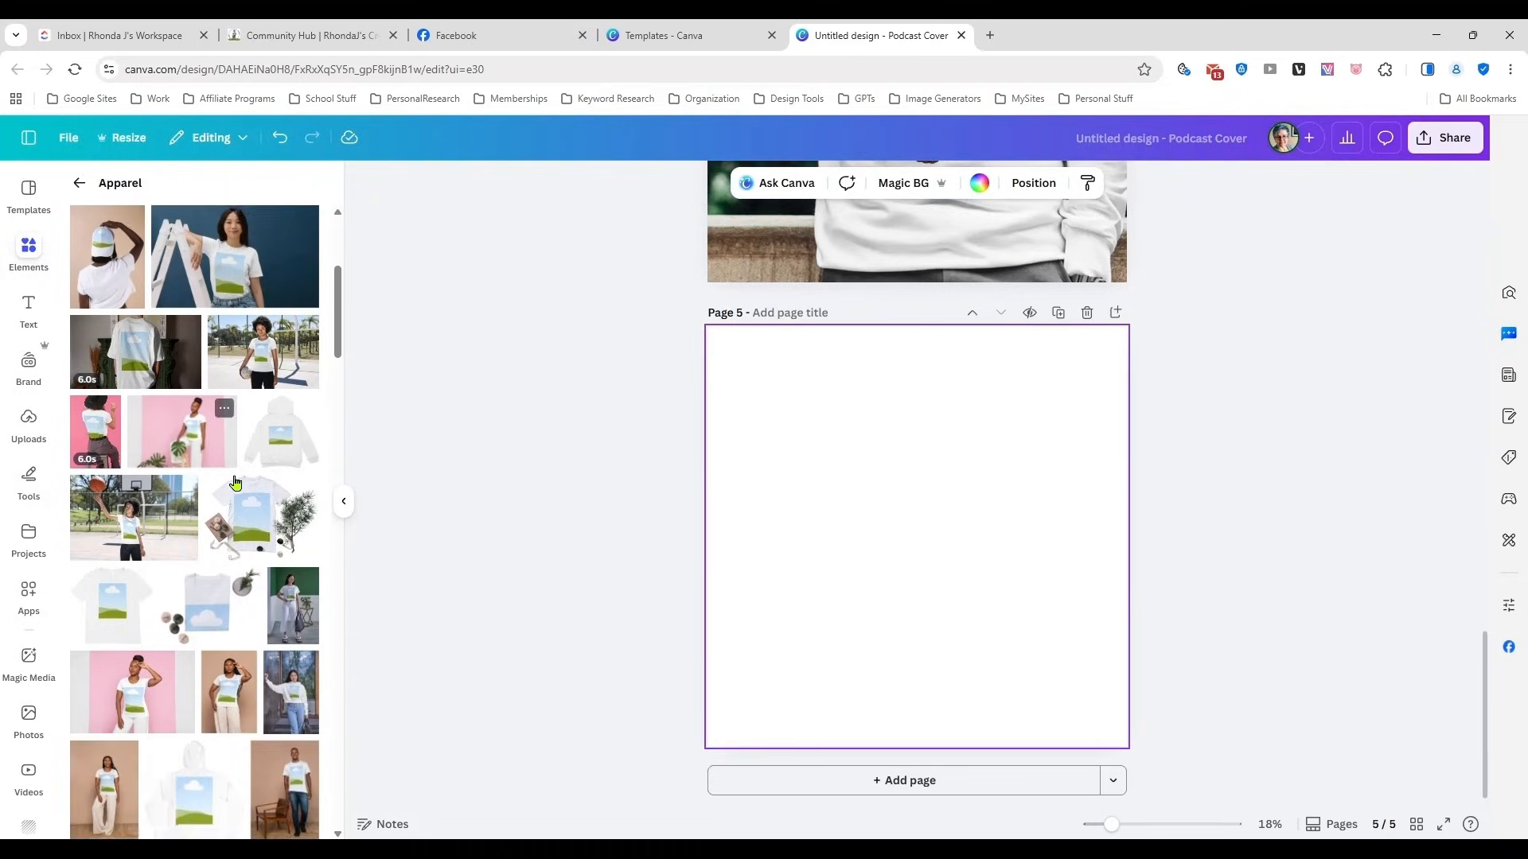
left_click(253, 472)
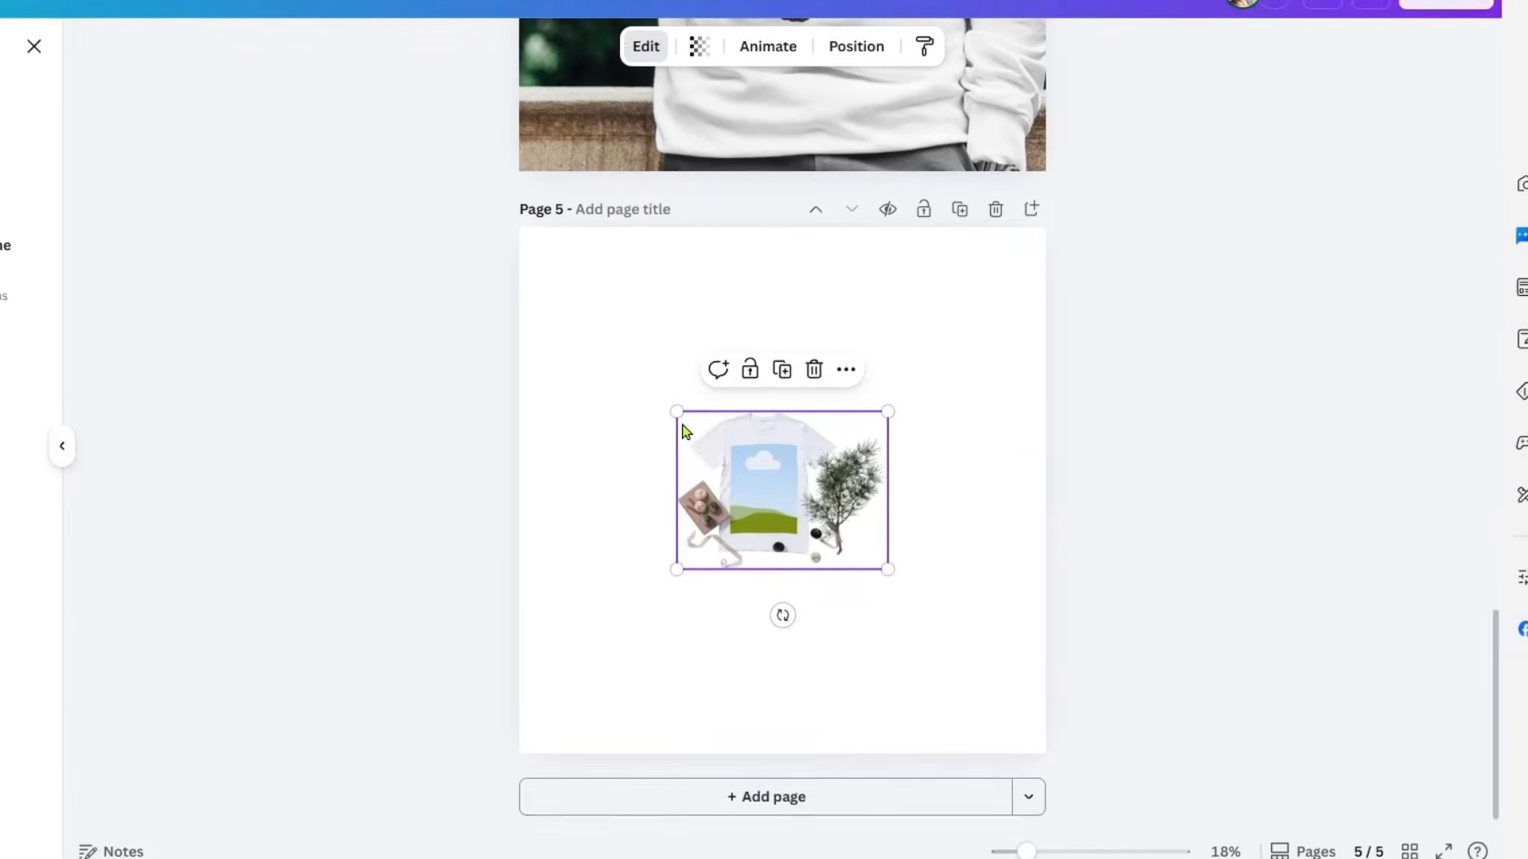
- Enlarge the T-shirt mockup beyond the page edges, shift it to centre the print area and deselect it
left_click_drag(772, 449, 407, 175)
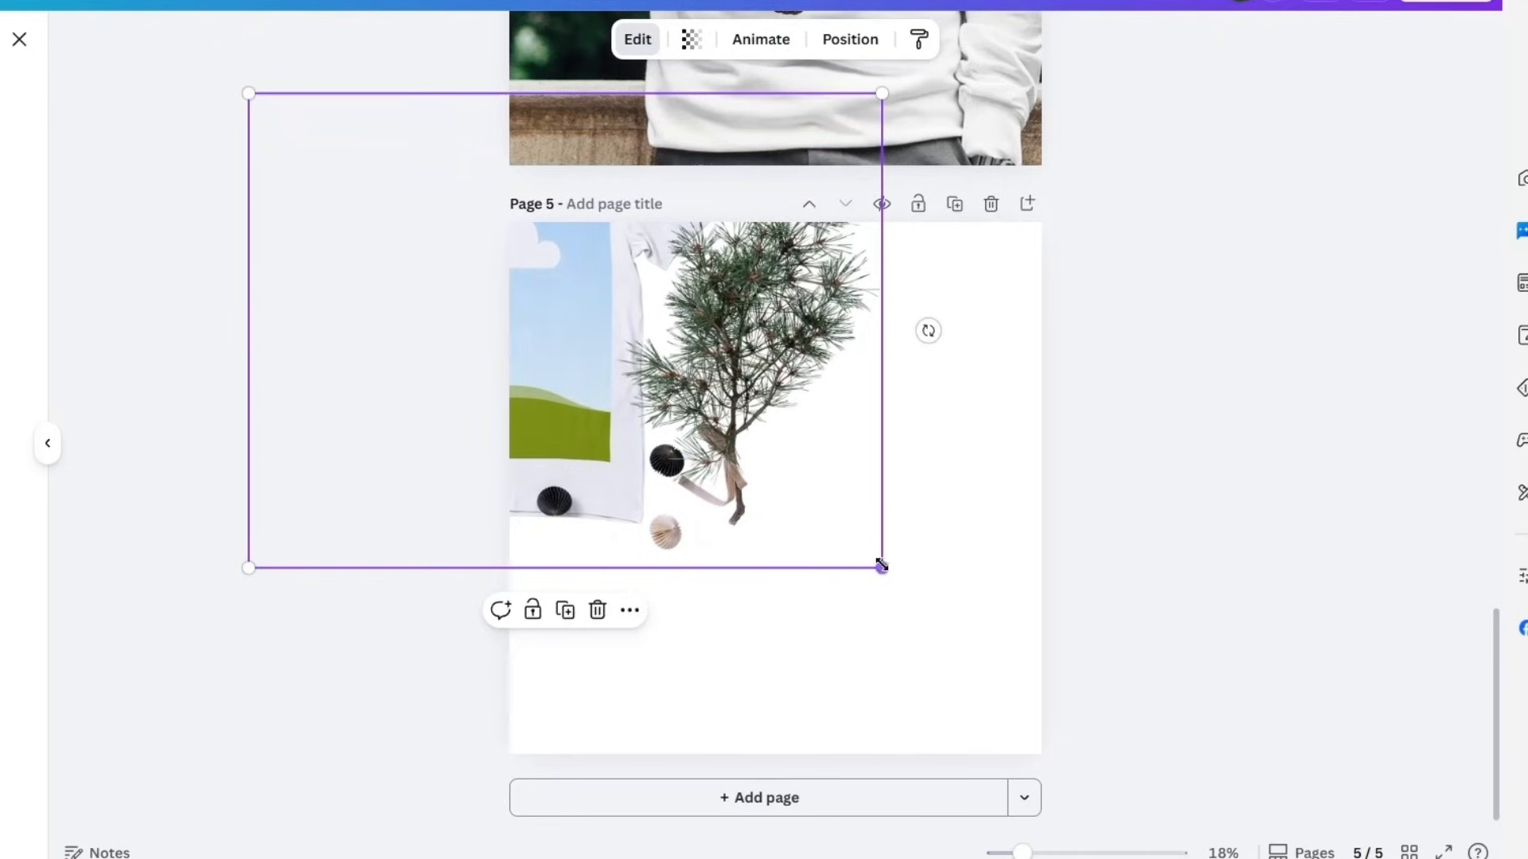
left_click_drag(882, 565, 1265, 836)
left_click_drag(906, 637, 1008, 673)
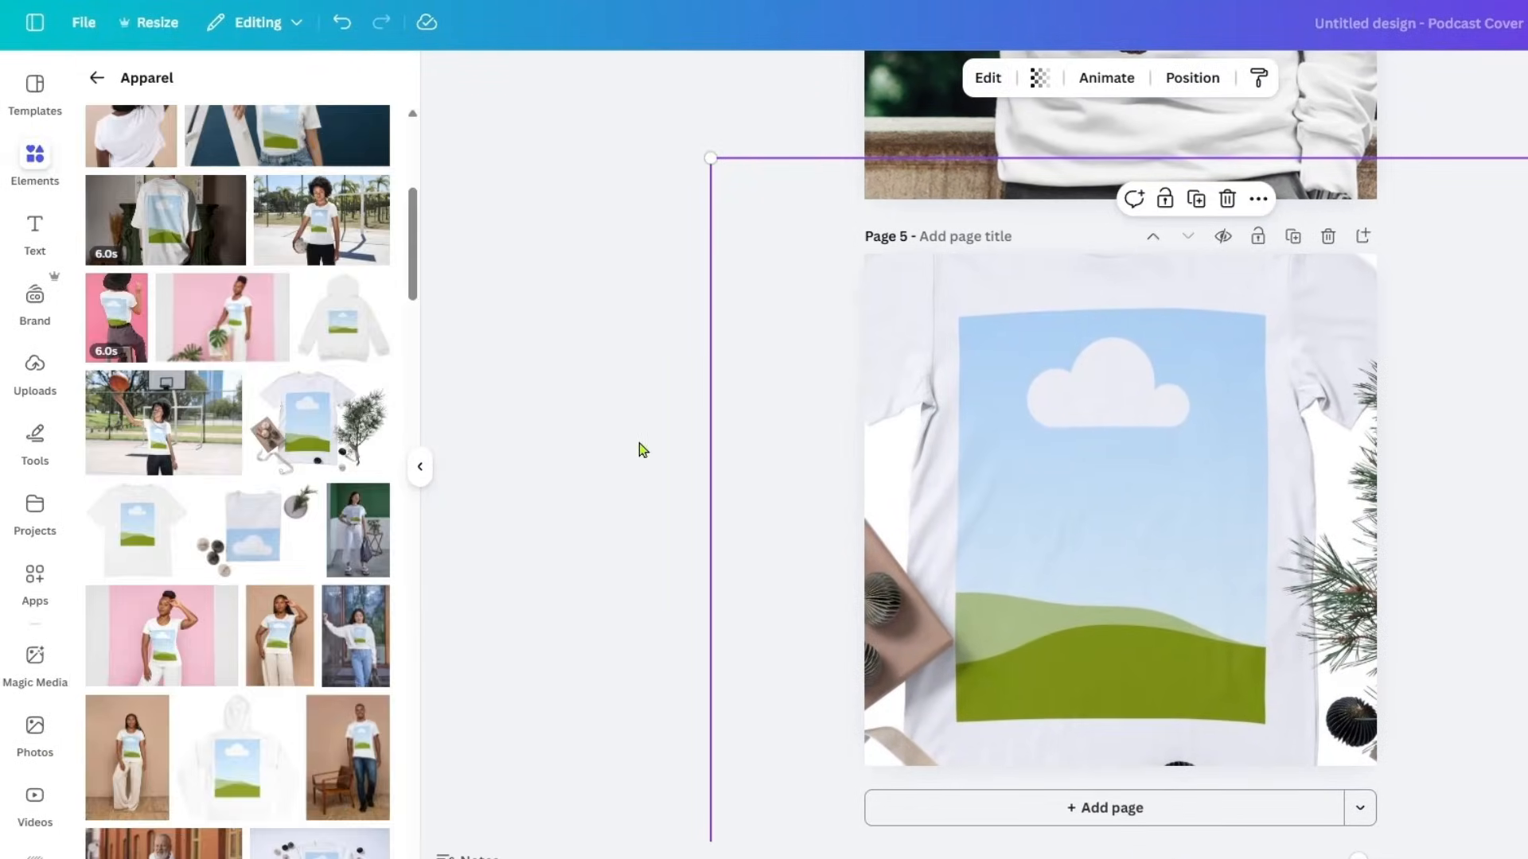
left_click(639, 443)
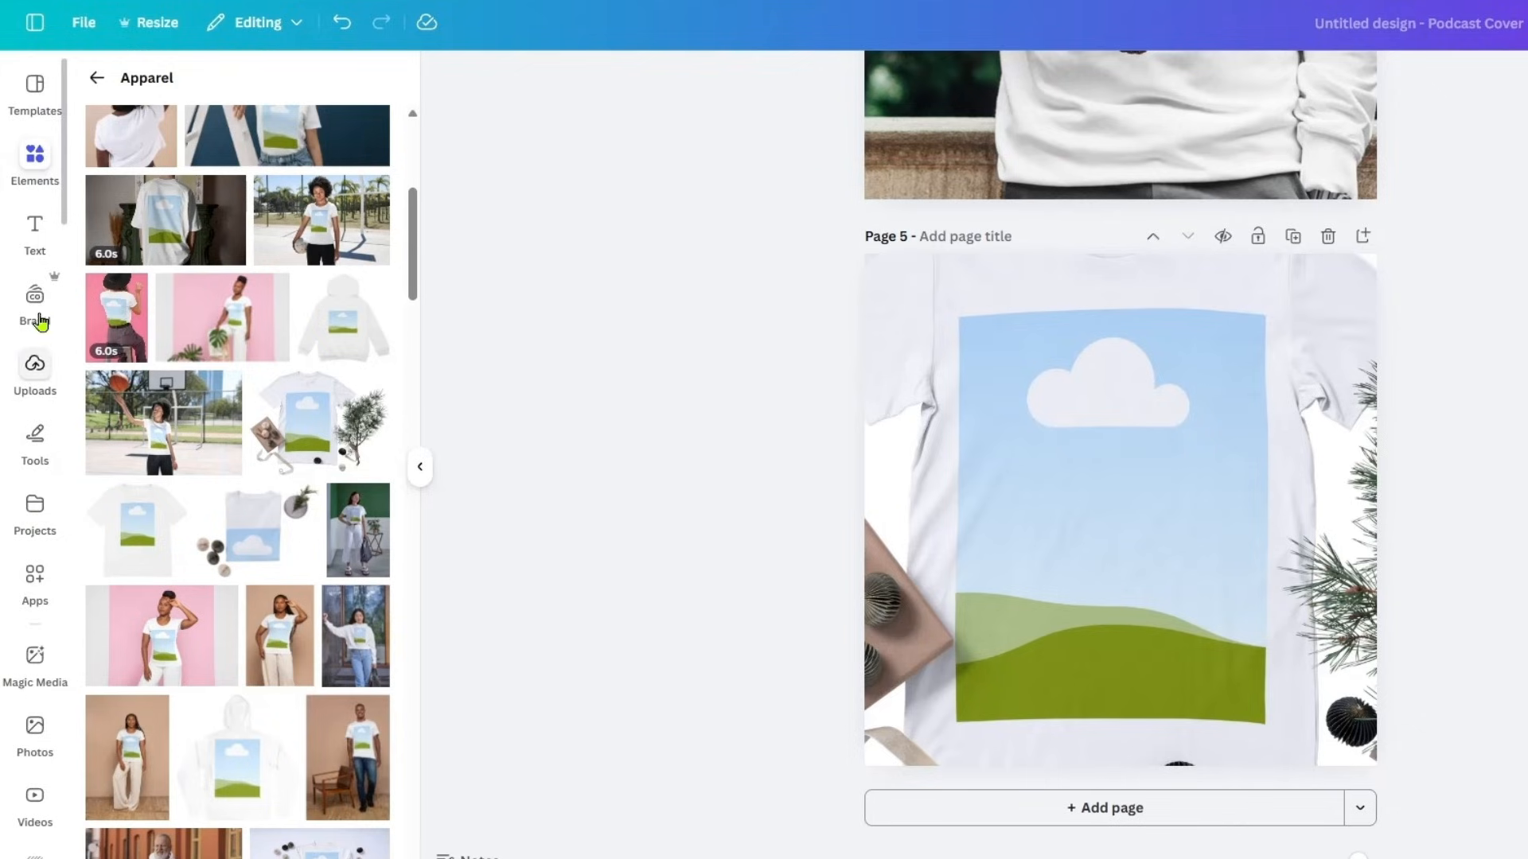
- Fill the T-shirt's print area with the uploaded Happy Easter artwork of three glitter bunnies
left_click(34, 373)
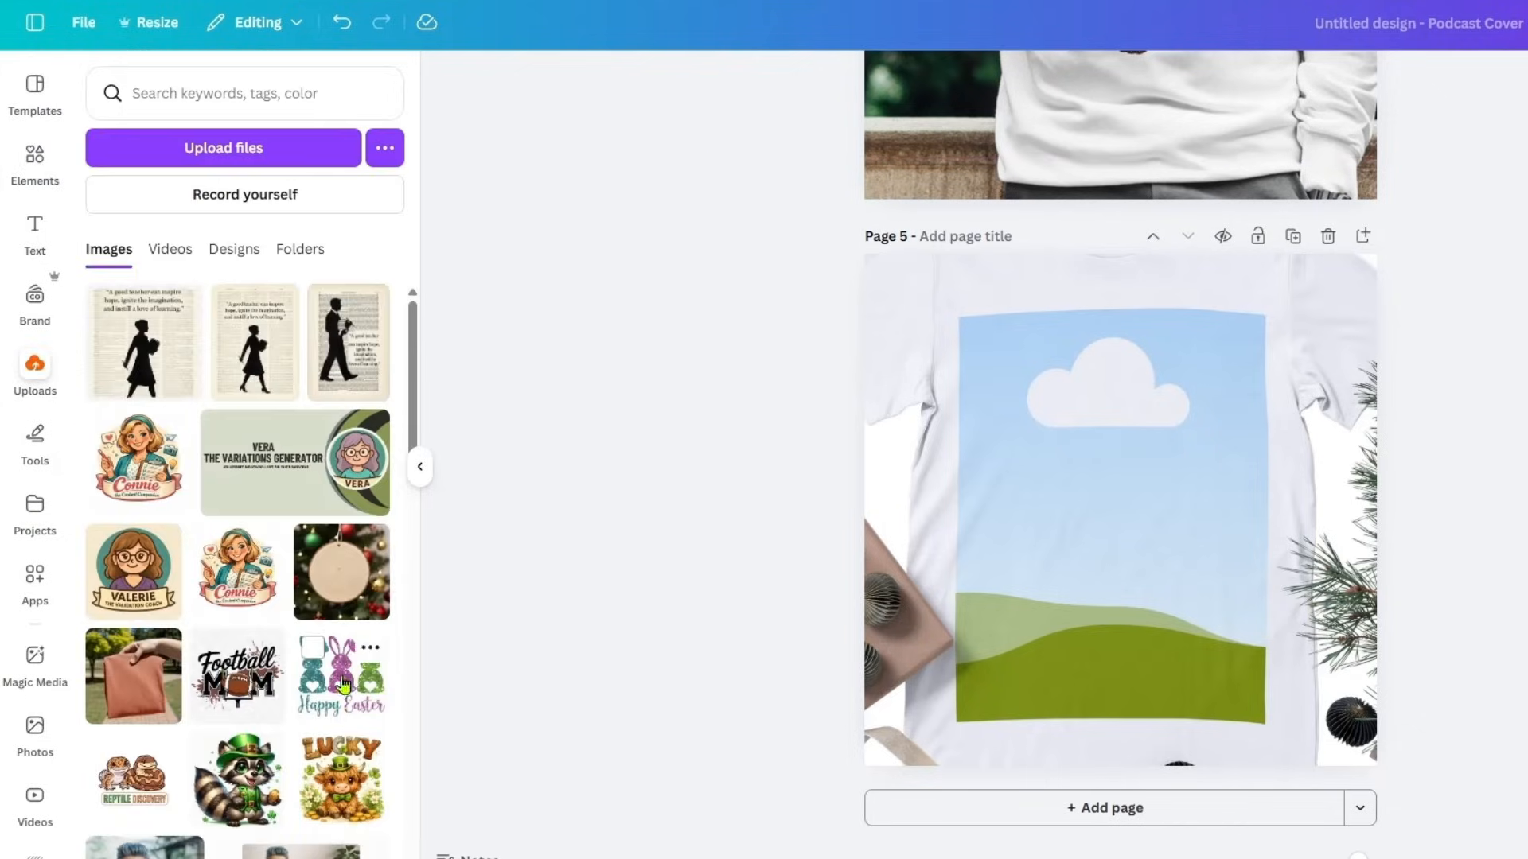
scroll(254, 649, "down", 3)
scroll(239, 632, "up", 3)
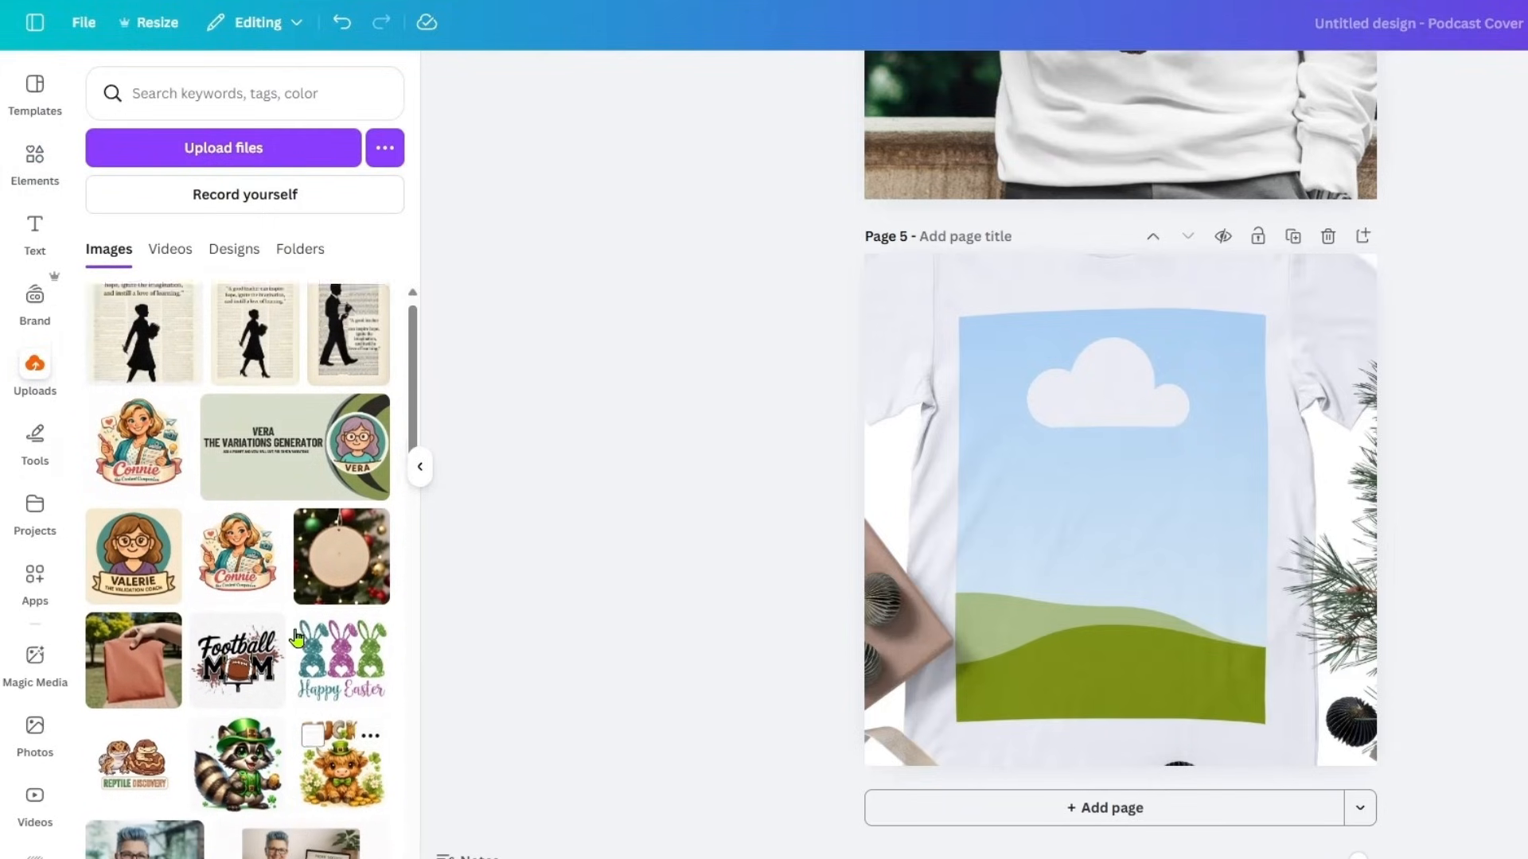
left_click(340, 677)
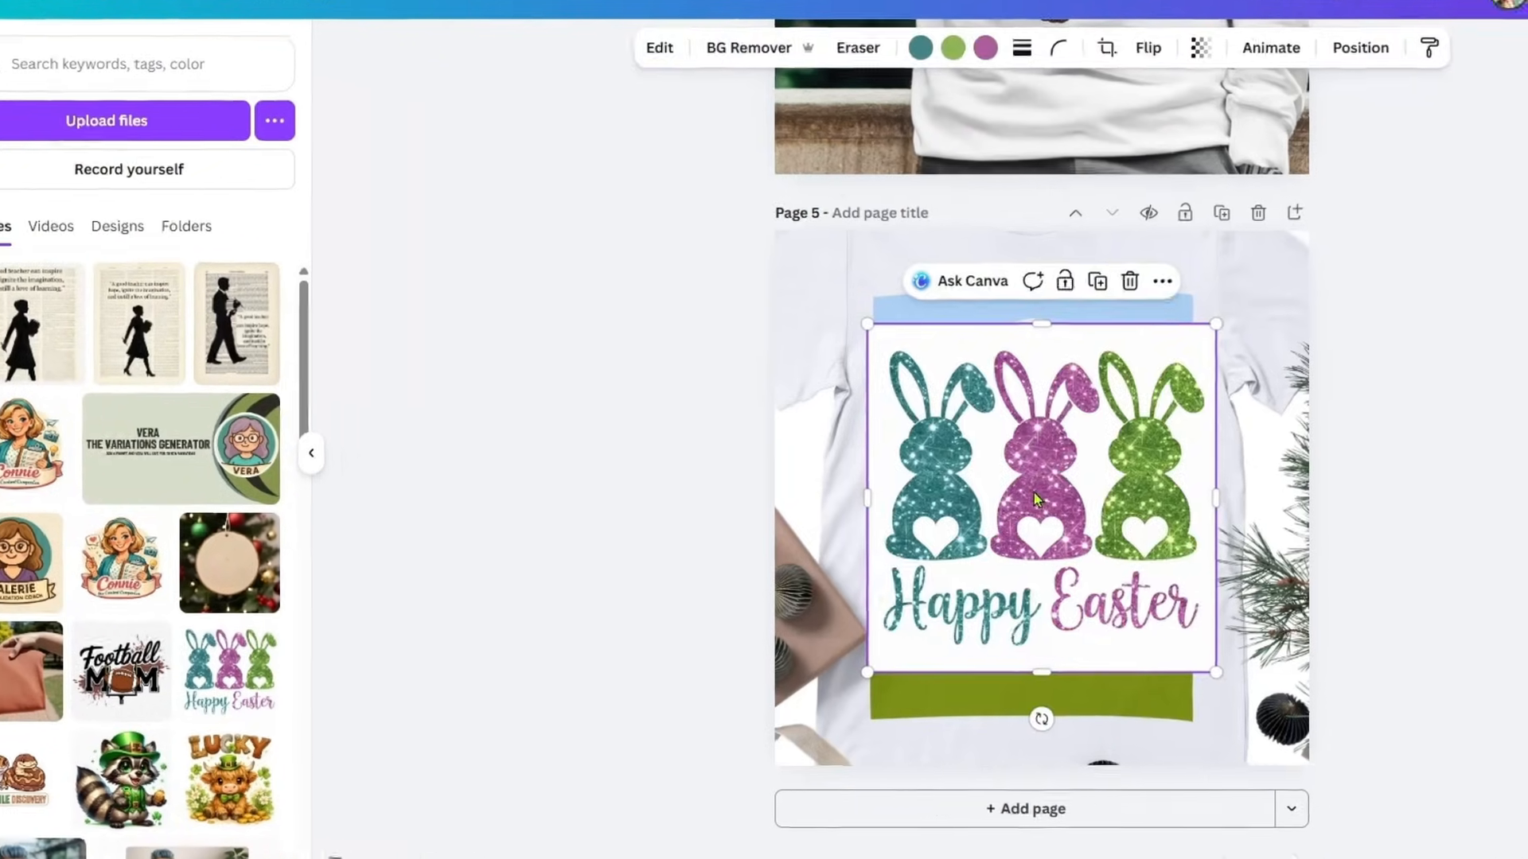
left_click_drag(1111, 504, 1143, 531)
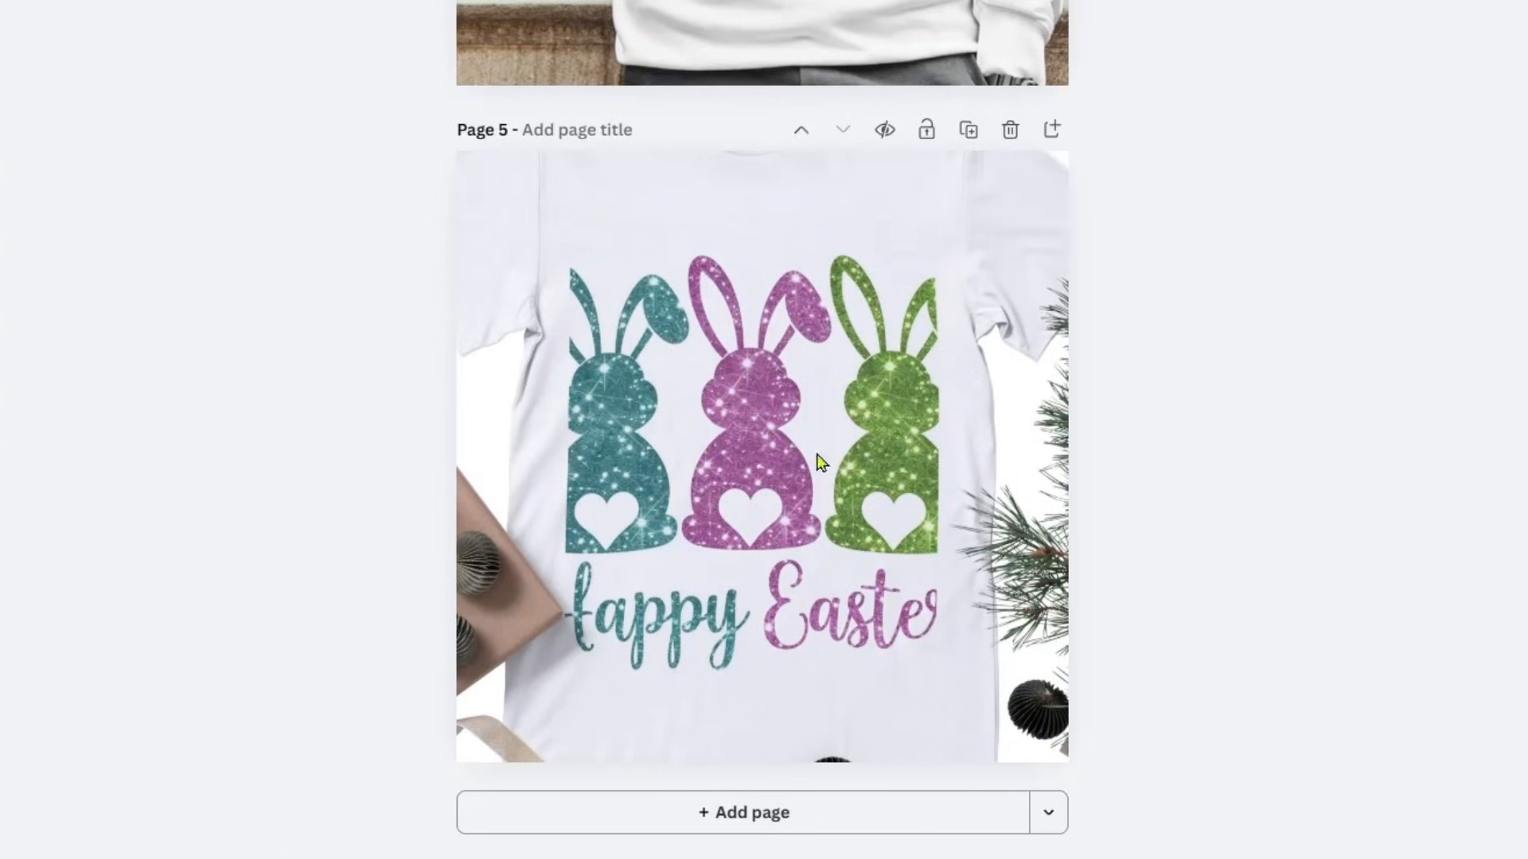
- Fit the Happy Easter artwork inside the print area, move it slightly above centre, apply the changes and deselect the mockup
left_click(749, 427)
double_click(749, 425)
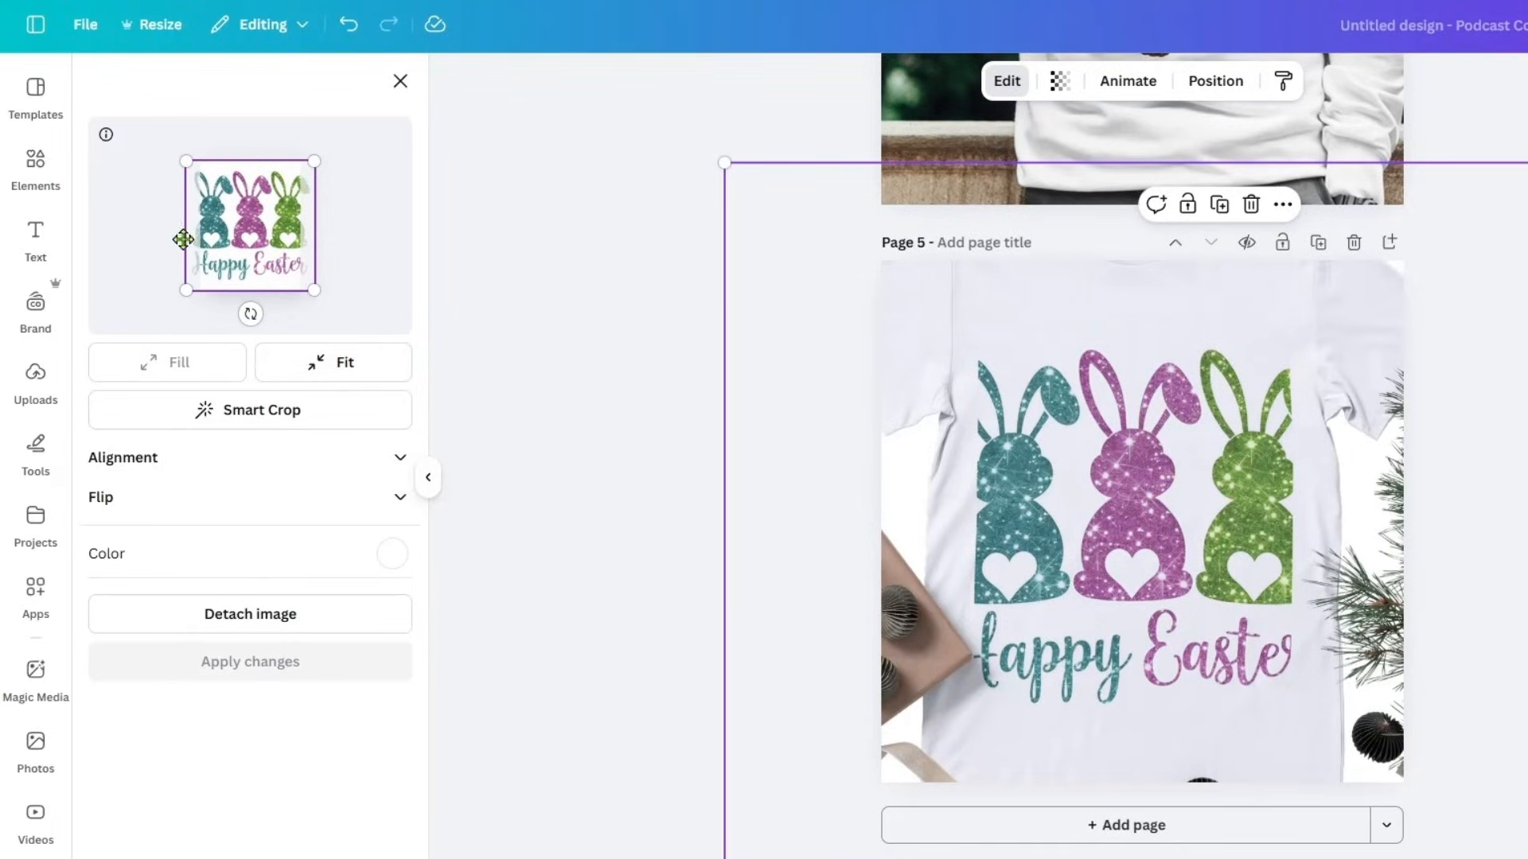
left_click(324, 366)
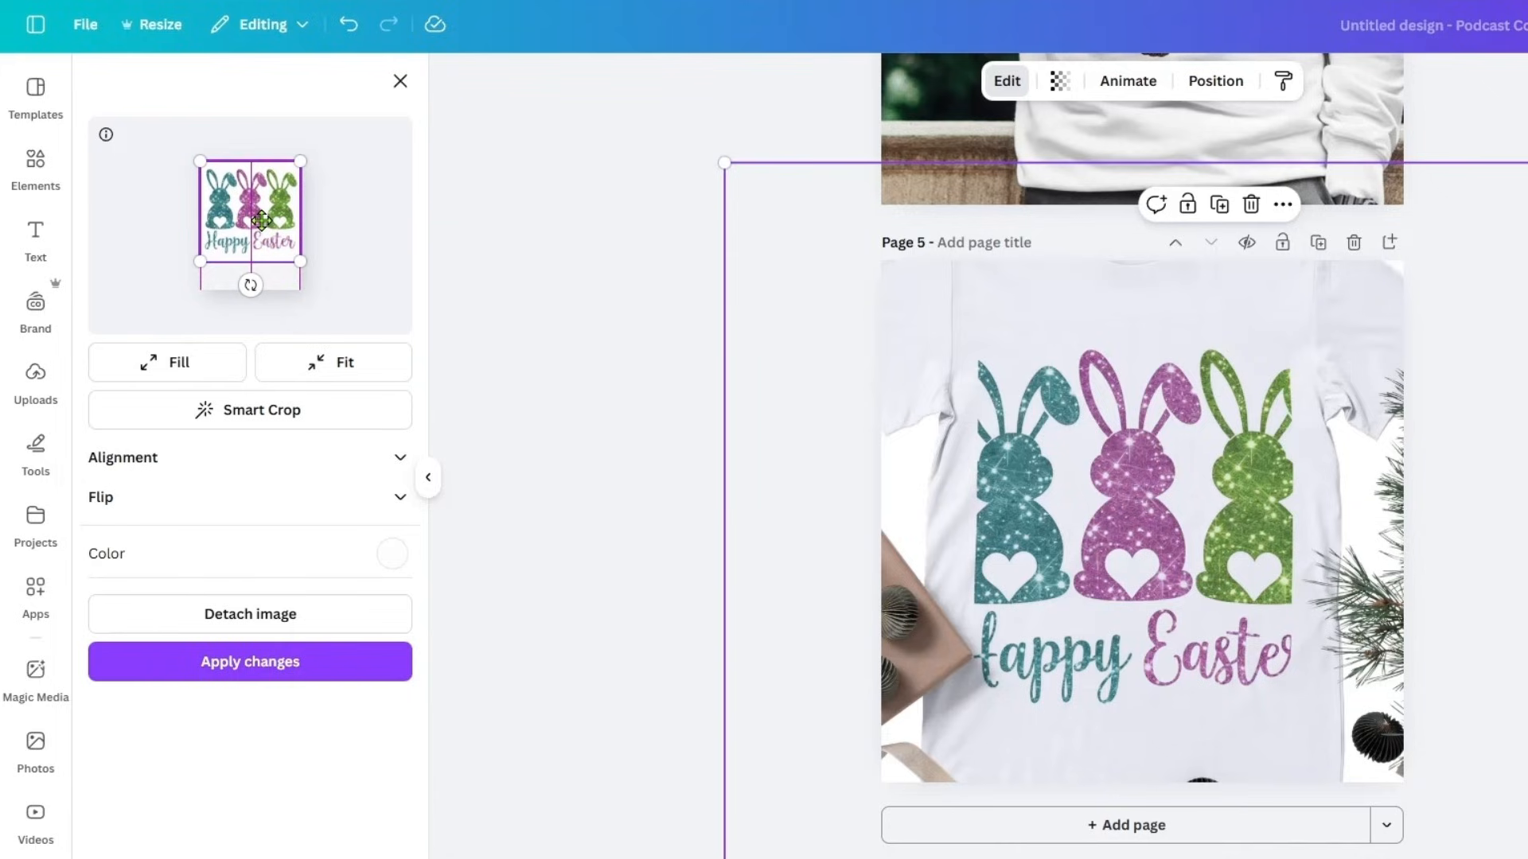
left_click_drag(257, 225, 260, 225)
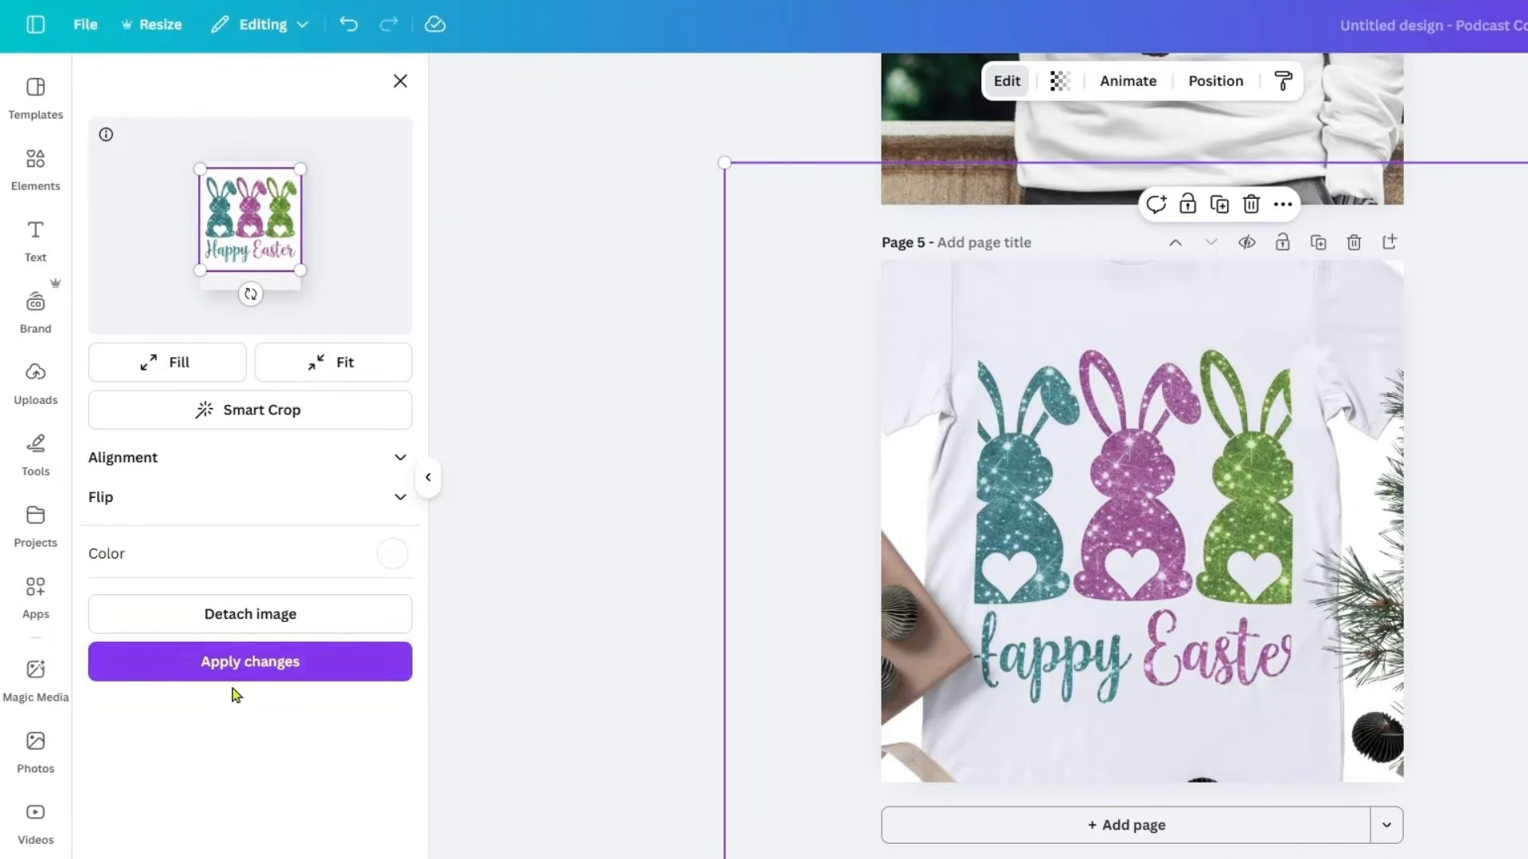
left_click(245, 662)
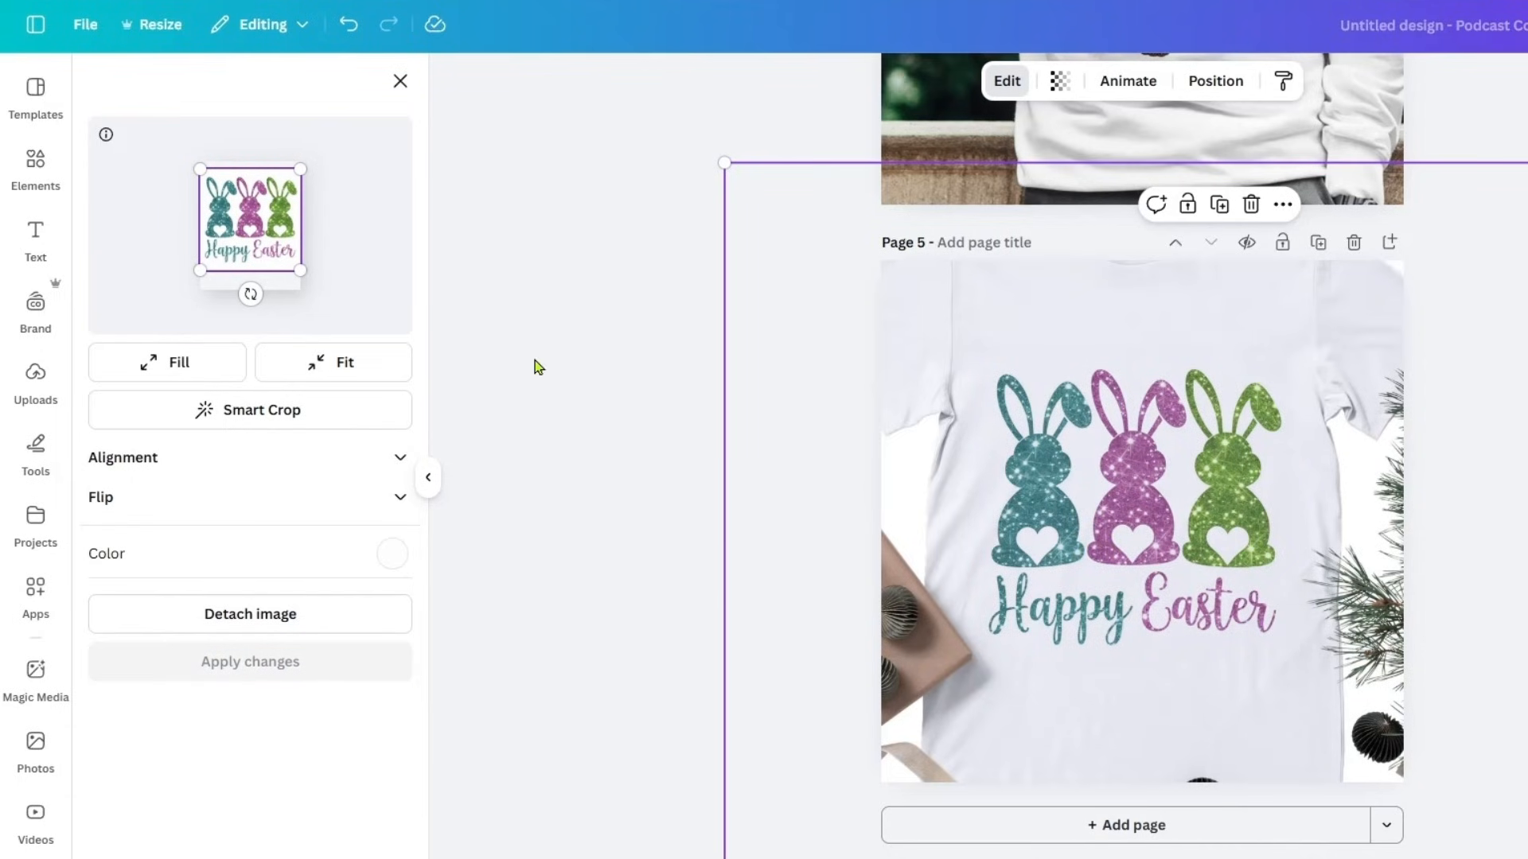
key("Escape")
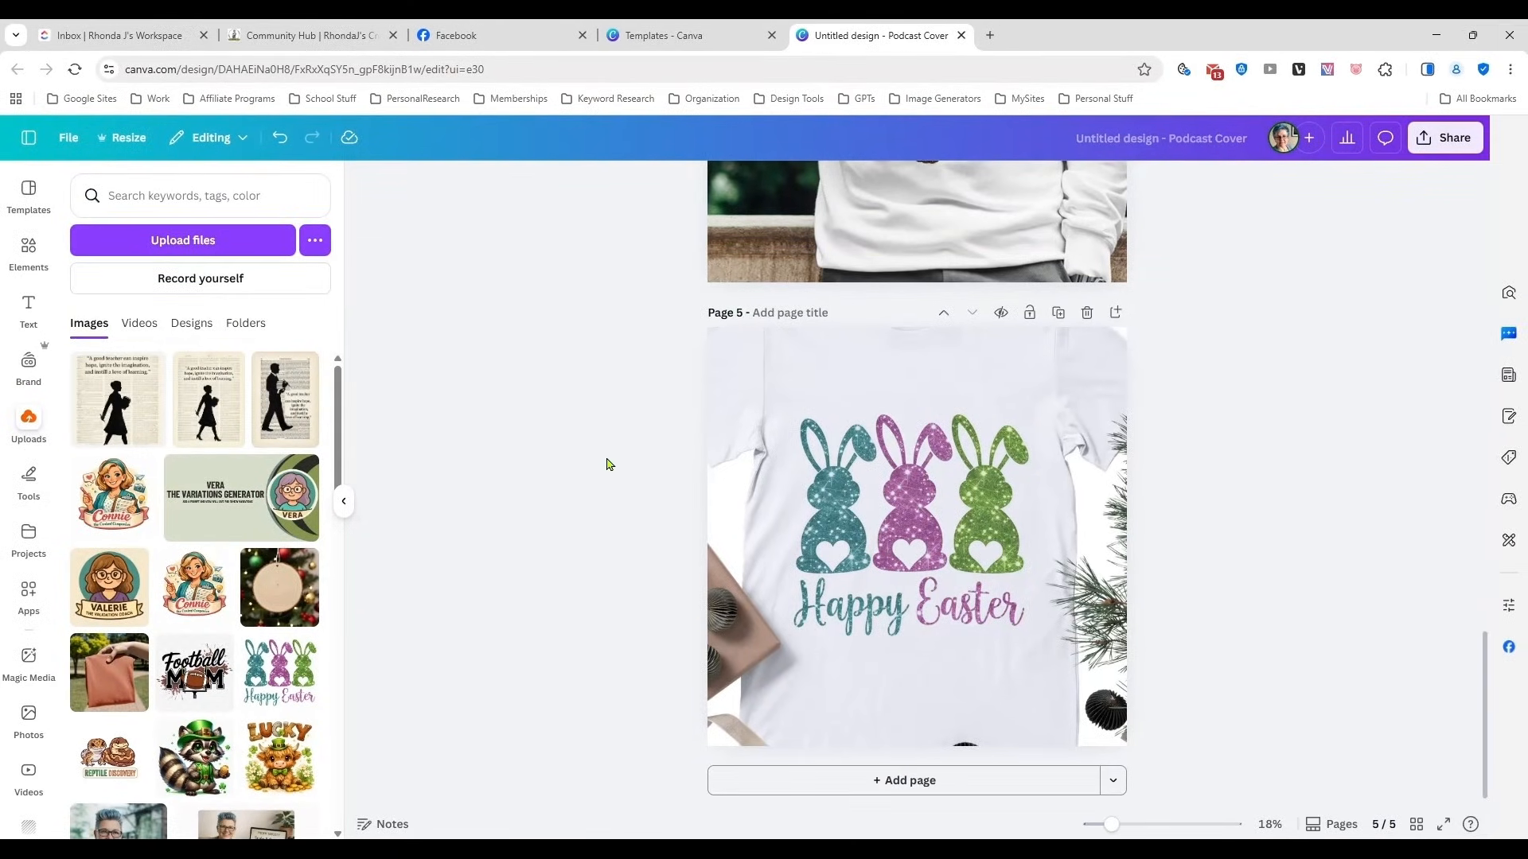
- Add a sixth page, search the elements for "tshirt mockup" and limit the results to photos
left_click(889, 784)
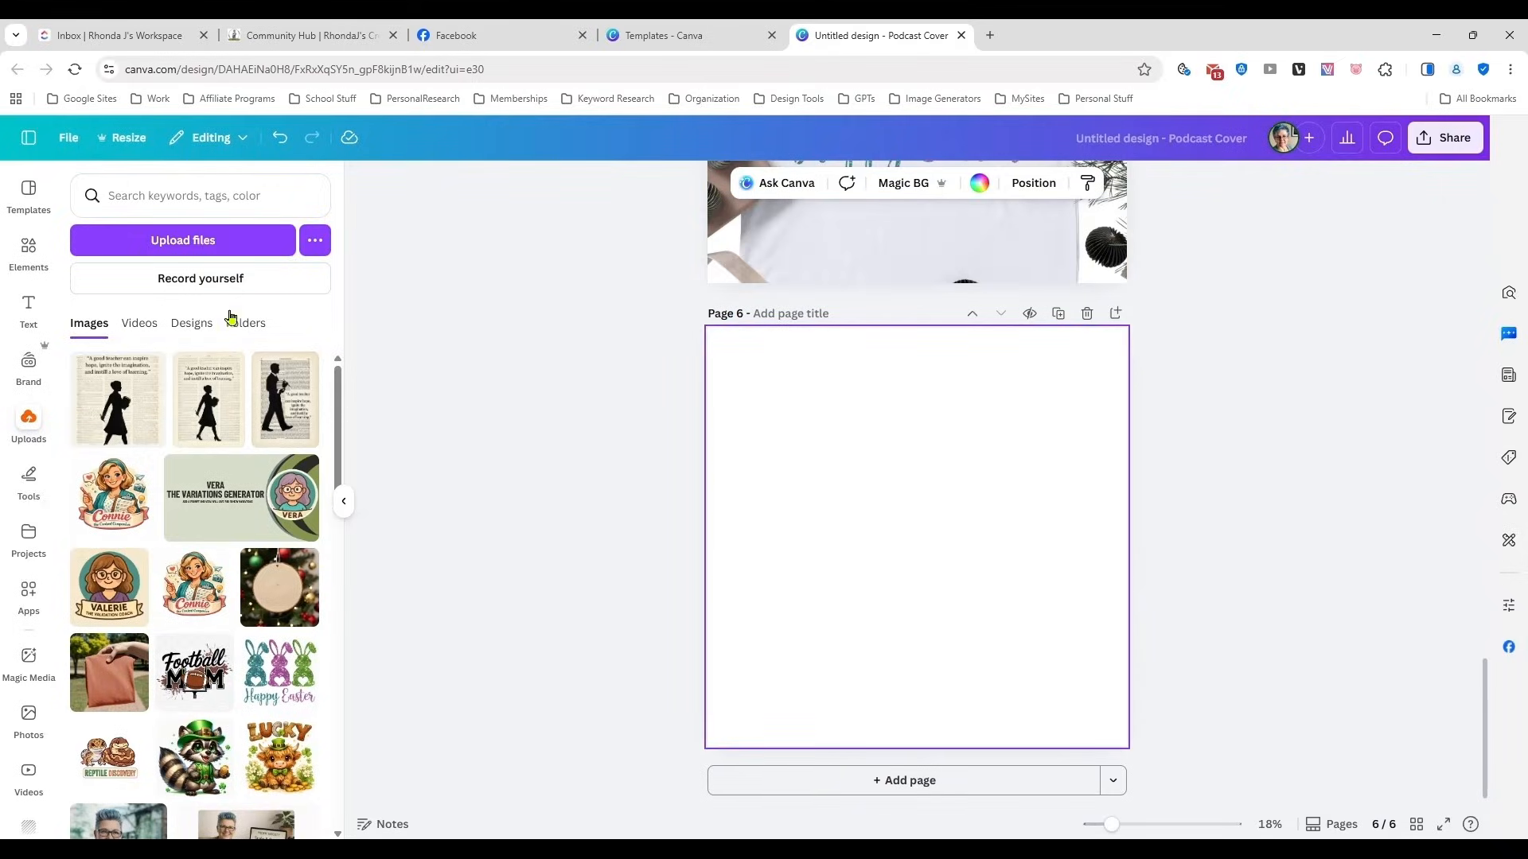
left_click(28, 250)
scroll(131, 325, "up", 1)
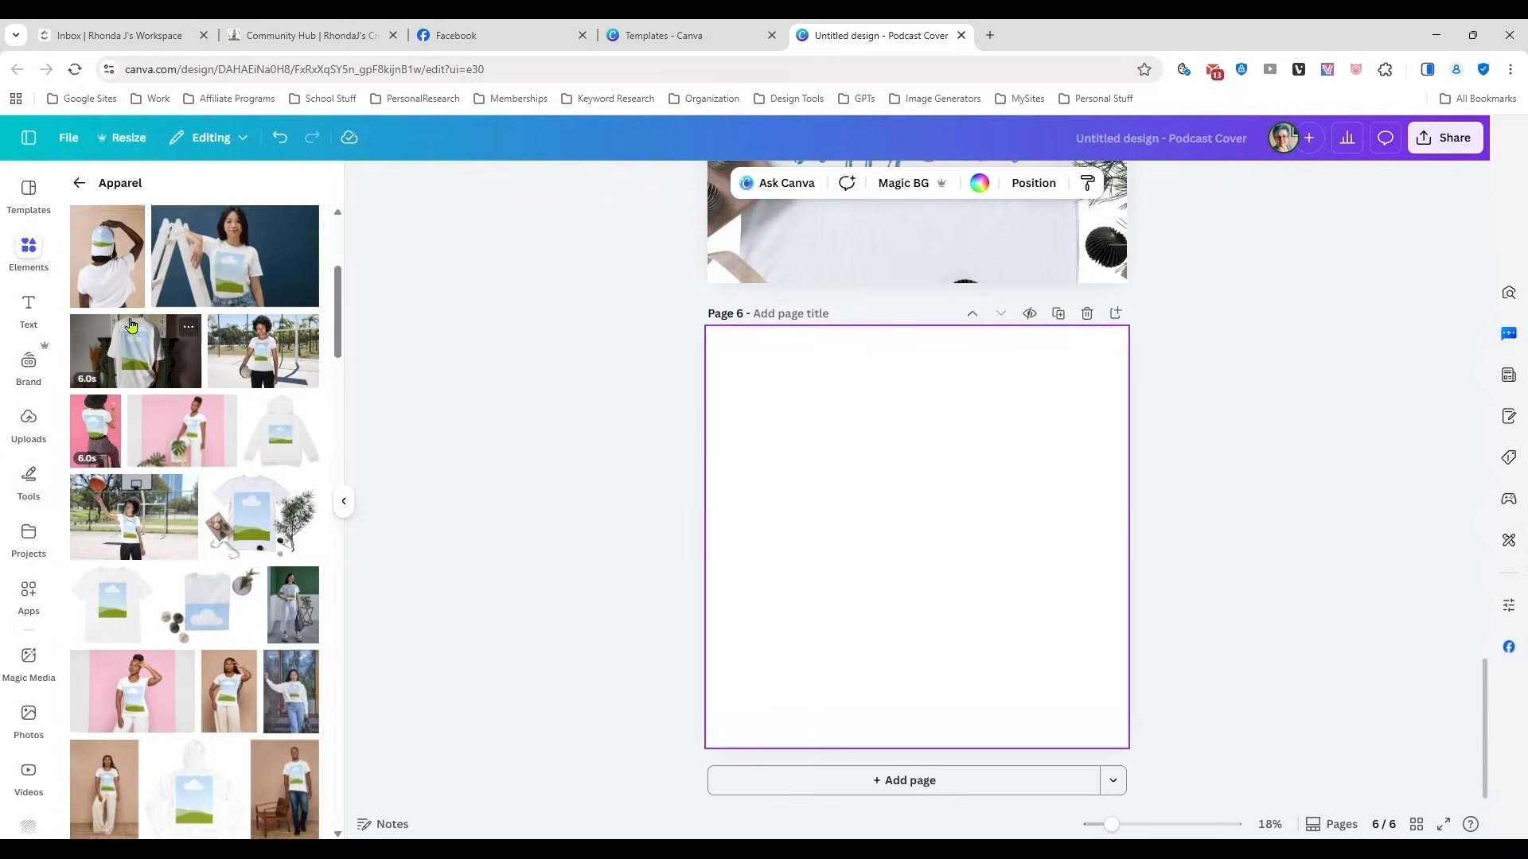
left_click(78, 183)
left_click(163, 230)
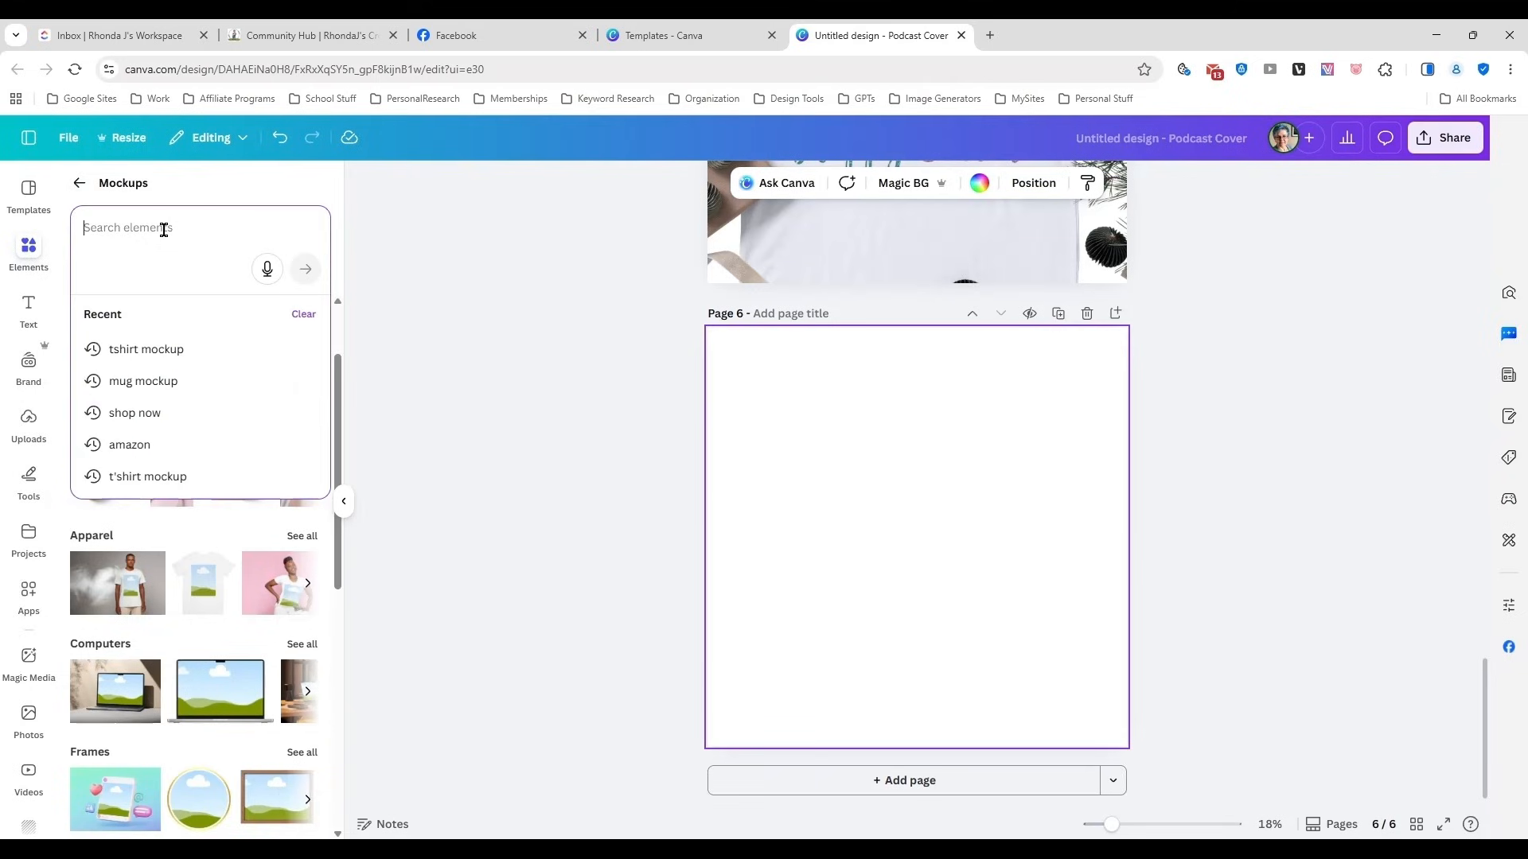
left_click(177, 348)
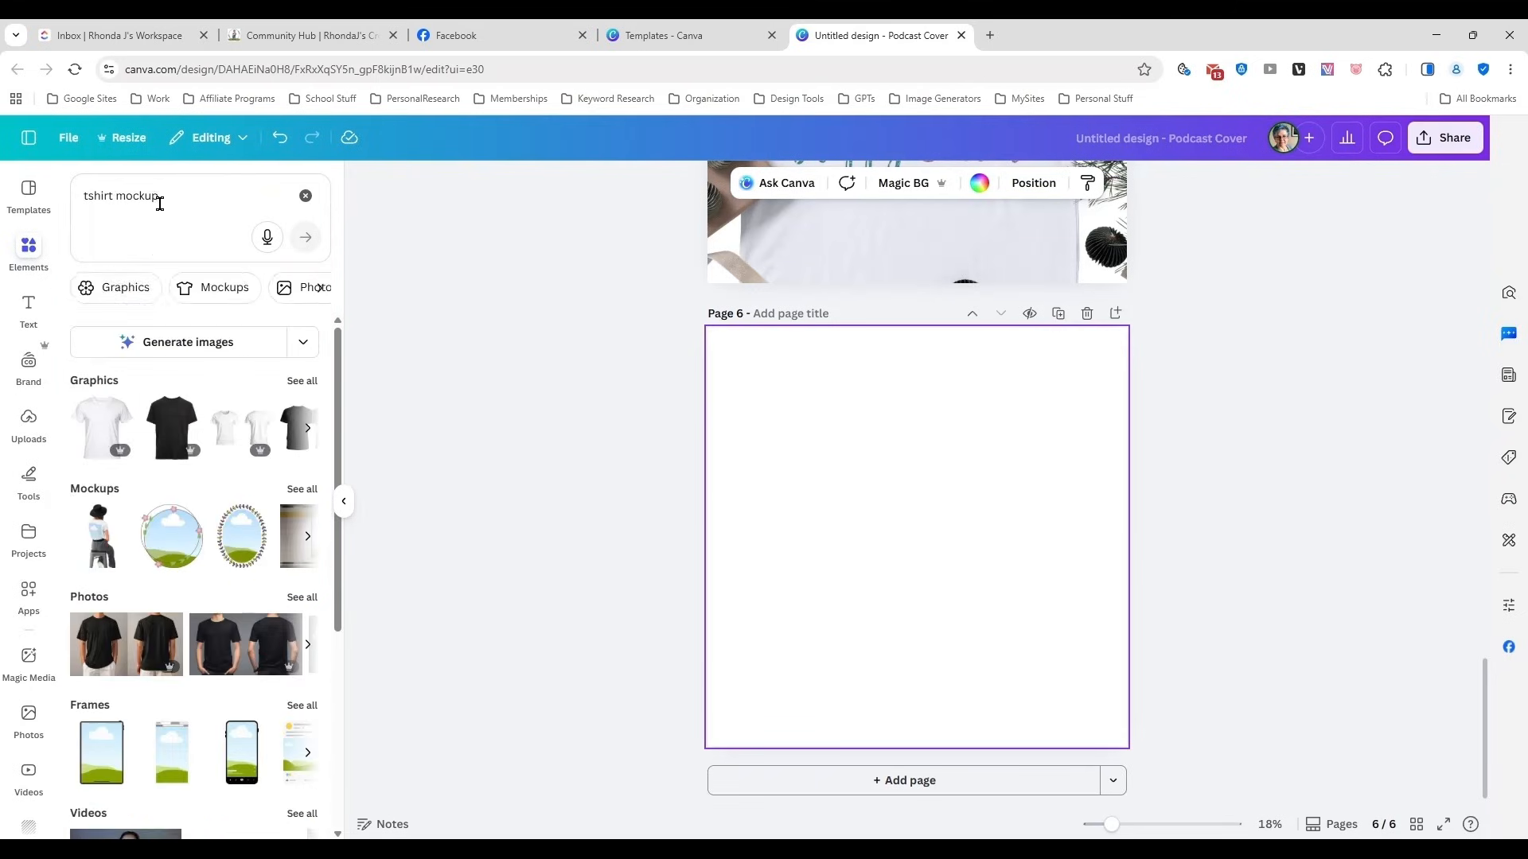
left_click(302, 597)
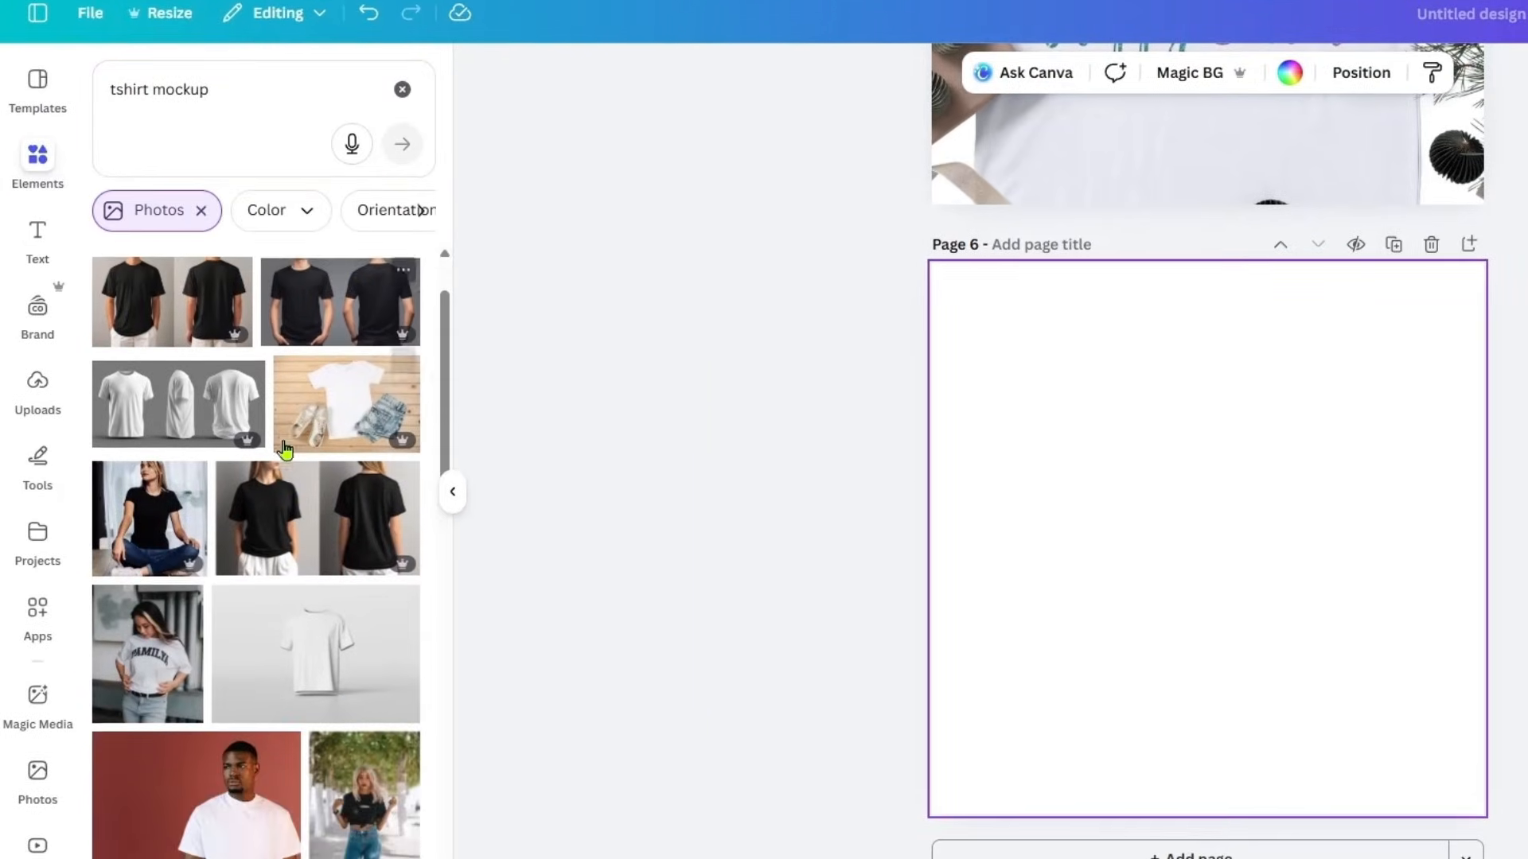
- Insert the photo of a seated woman with long hair wearing a plain grey sweatshirt and jeans
scroll(284, 450, "down", 6)
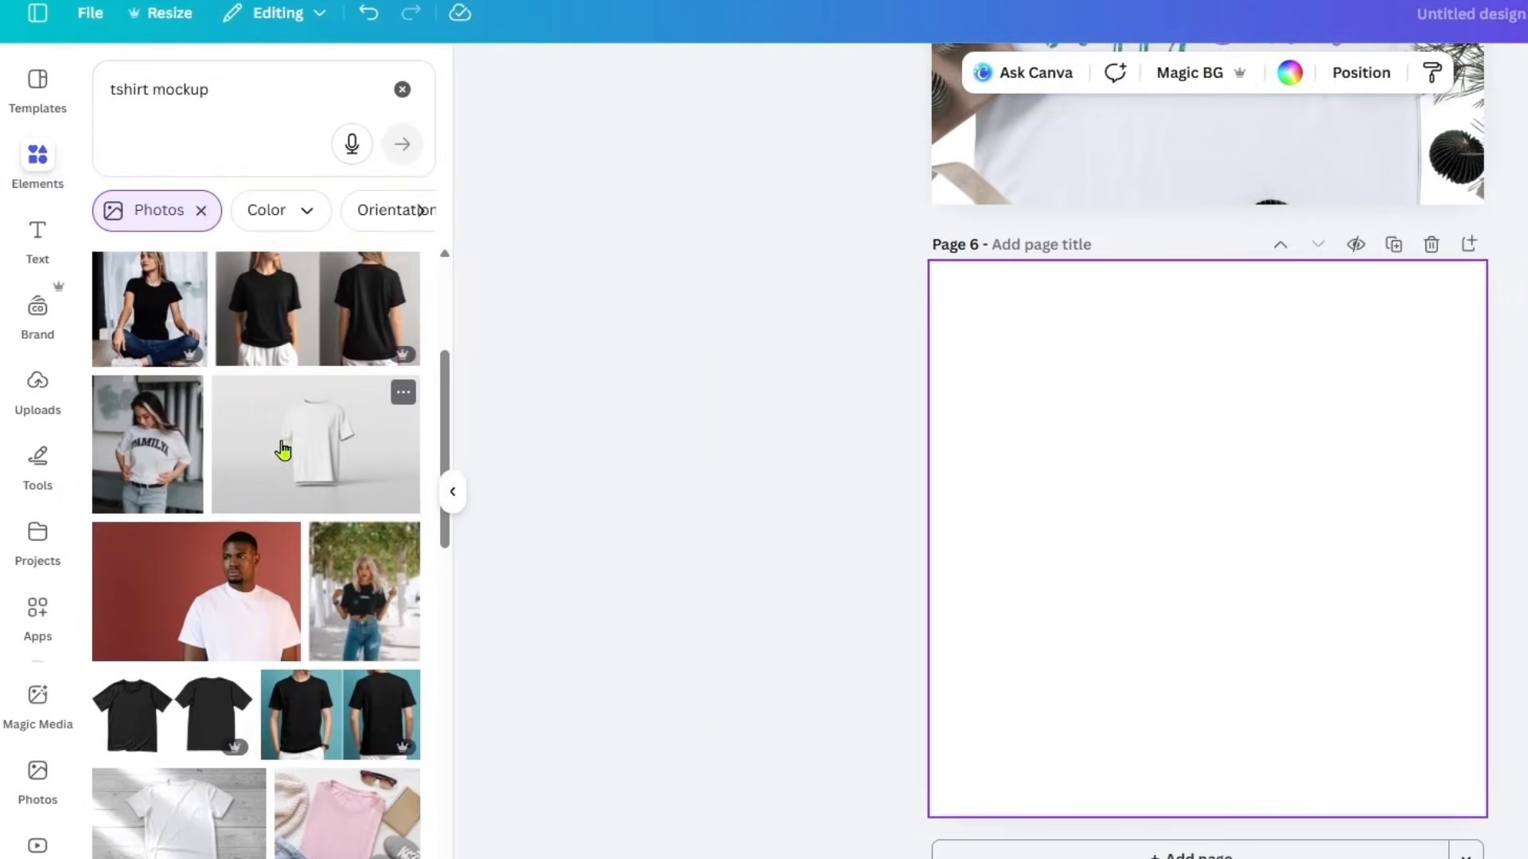
scroll(266, 581, "down", 8)
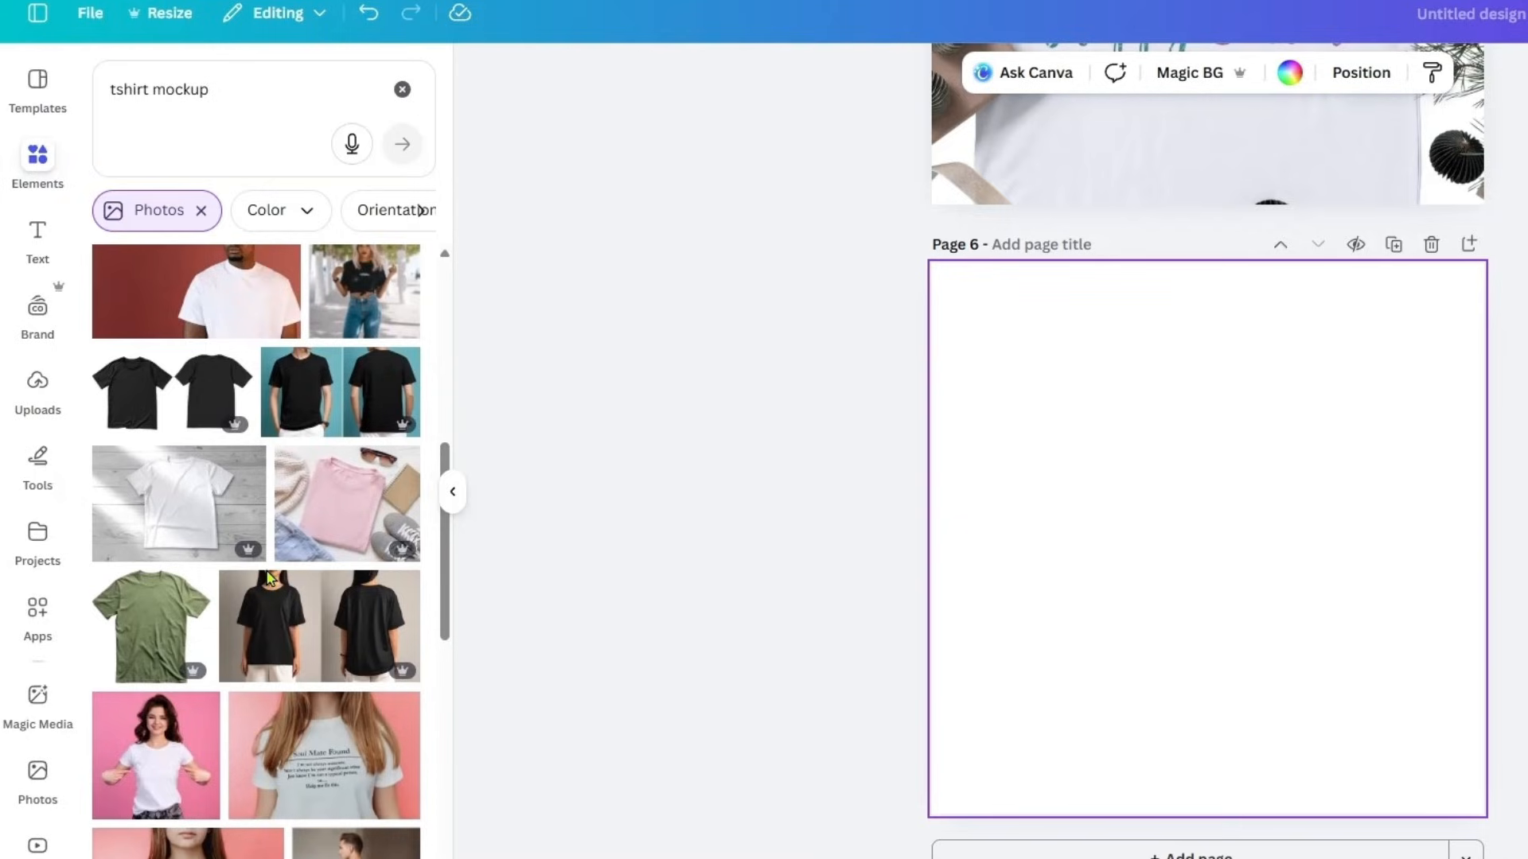
scroll(267, 576, "down", 10)
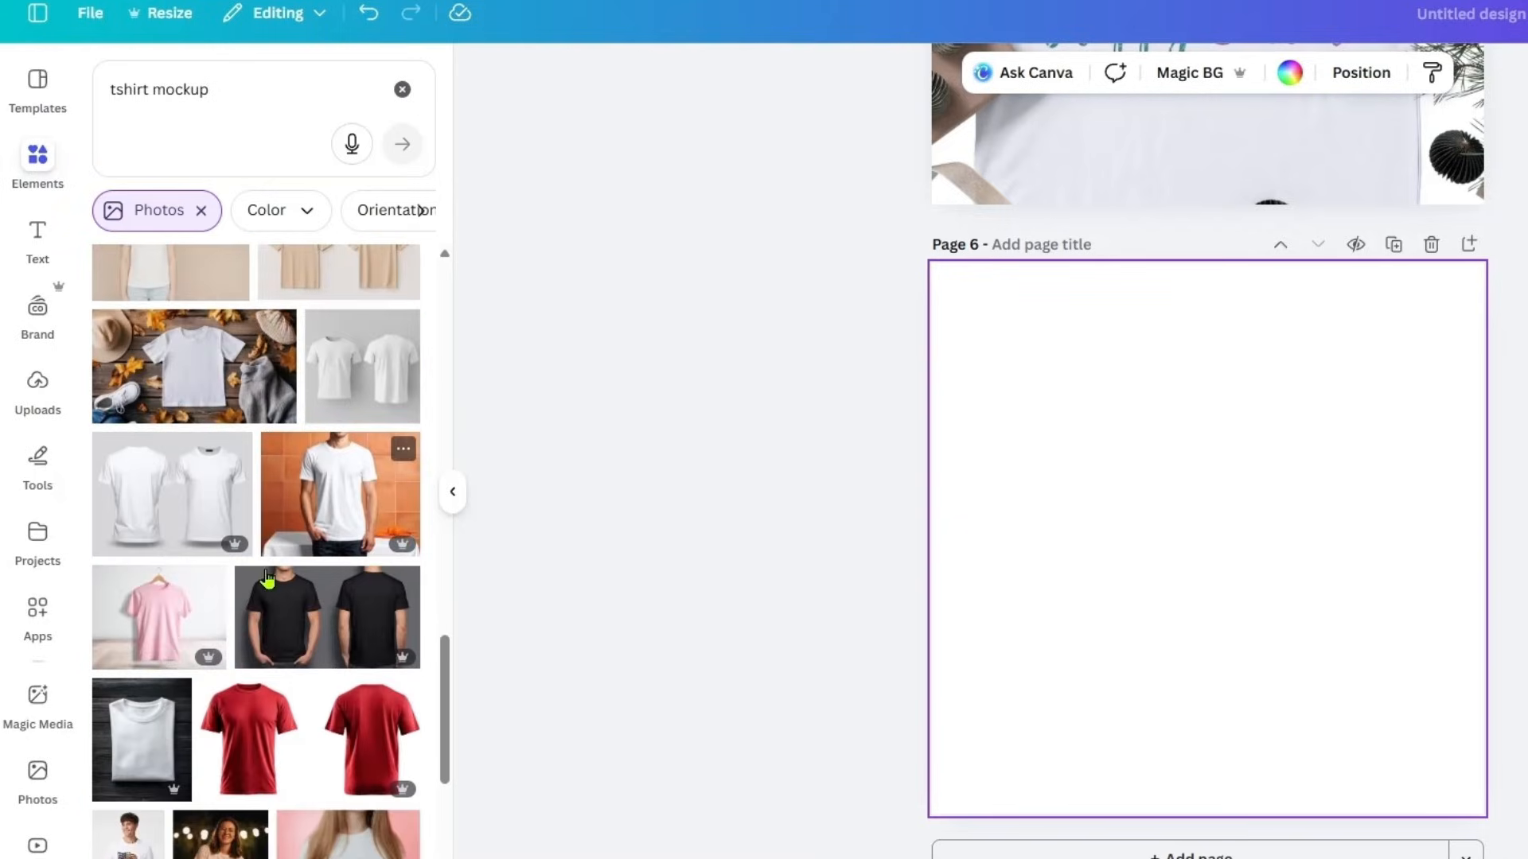
scroll(268, 579, "down", 2)
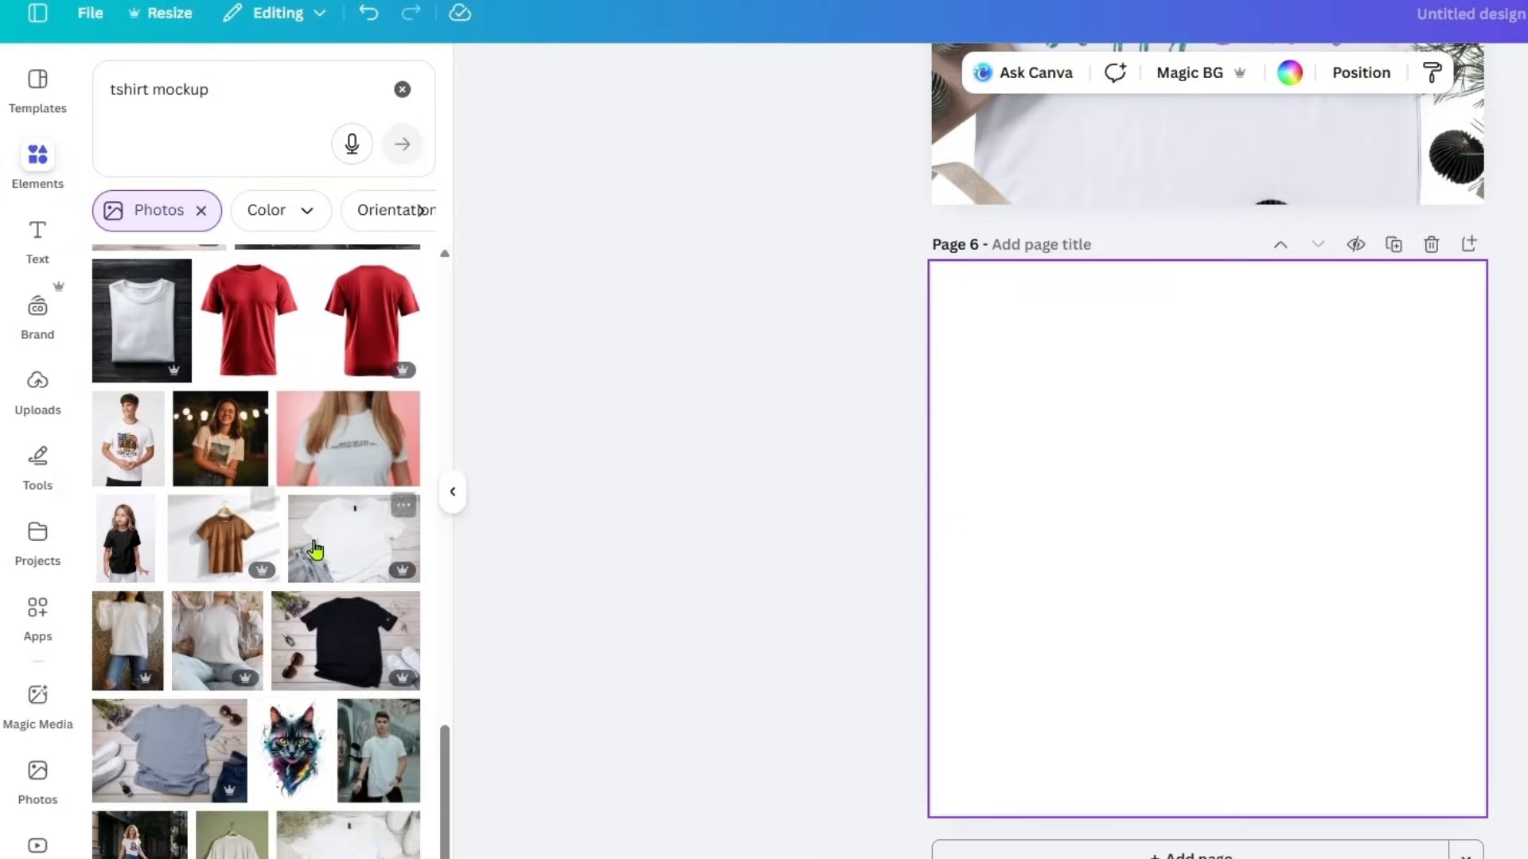
scroll(314, 549, "down", 1)
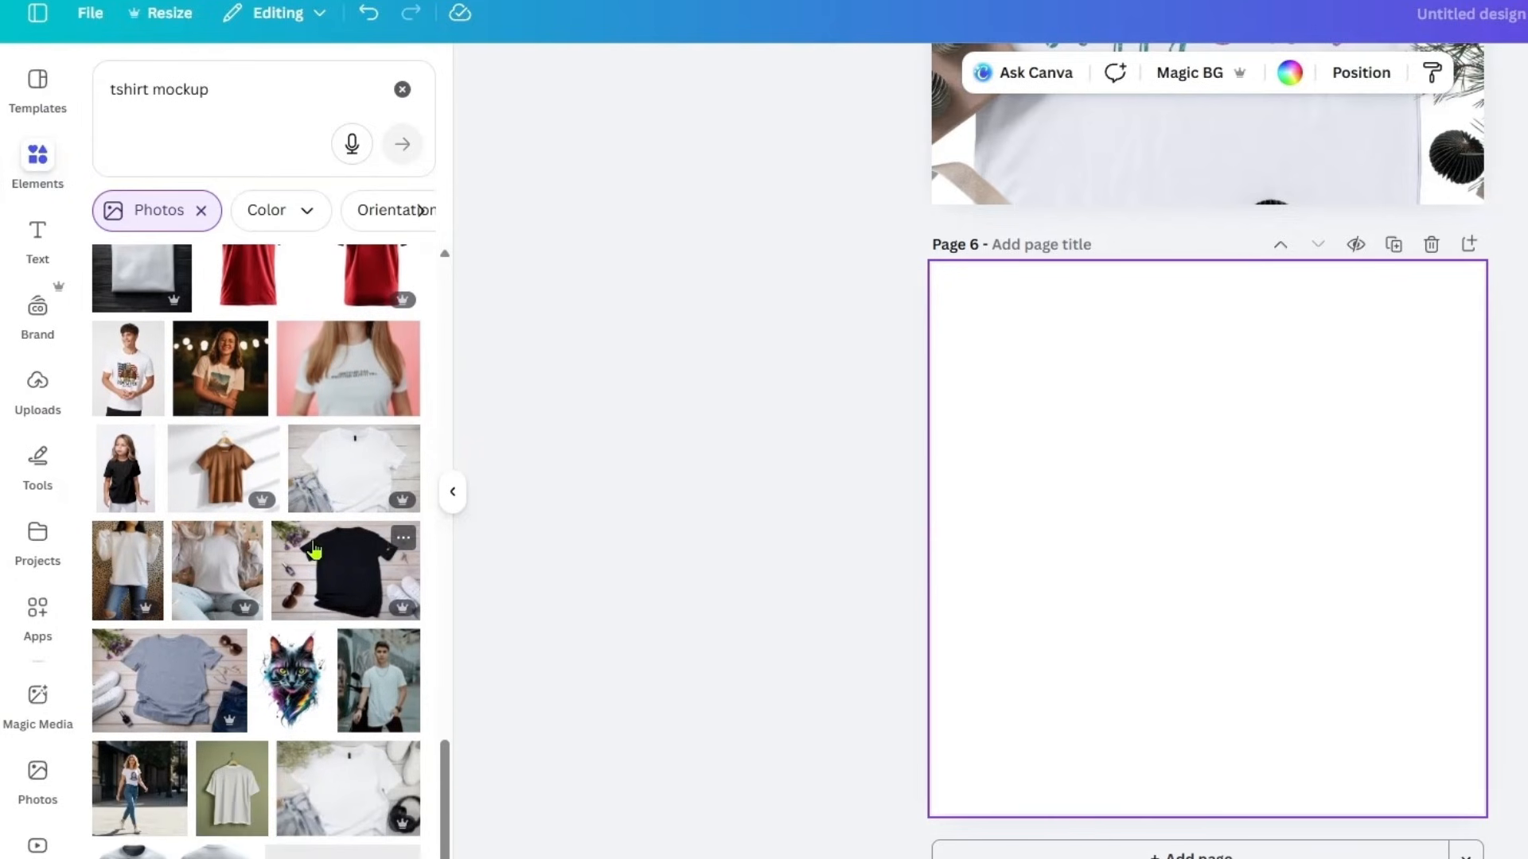
left_click(217, 572)
- Enlarge the sweatshirt photo to cover the whole page and shift it so the sweatshirt's front sits in the middle
left_click_drag(978, 317, 833, 156)
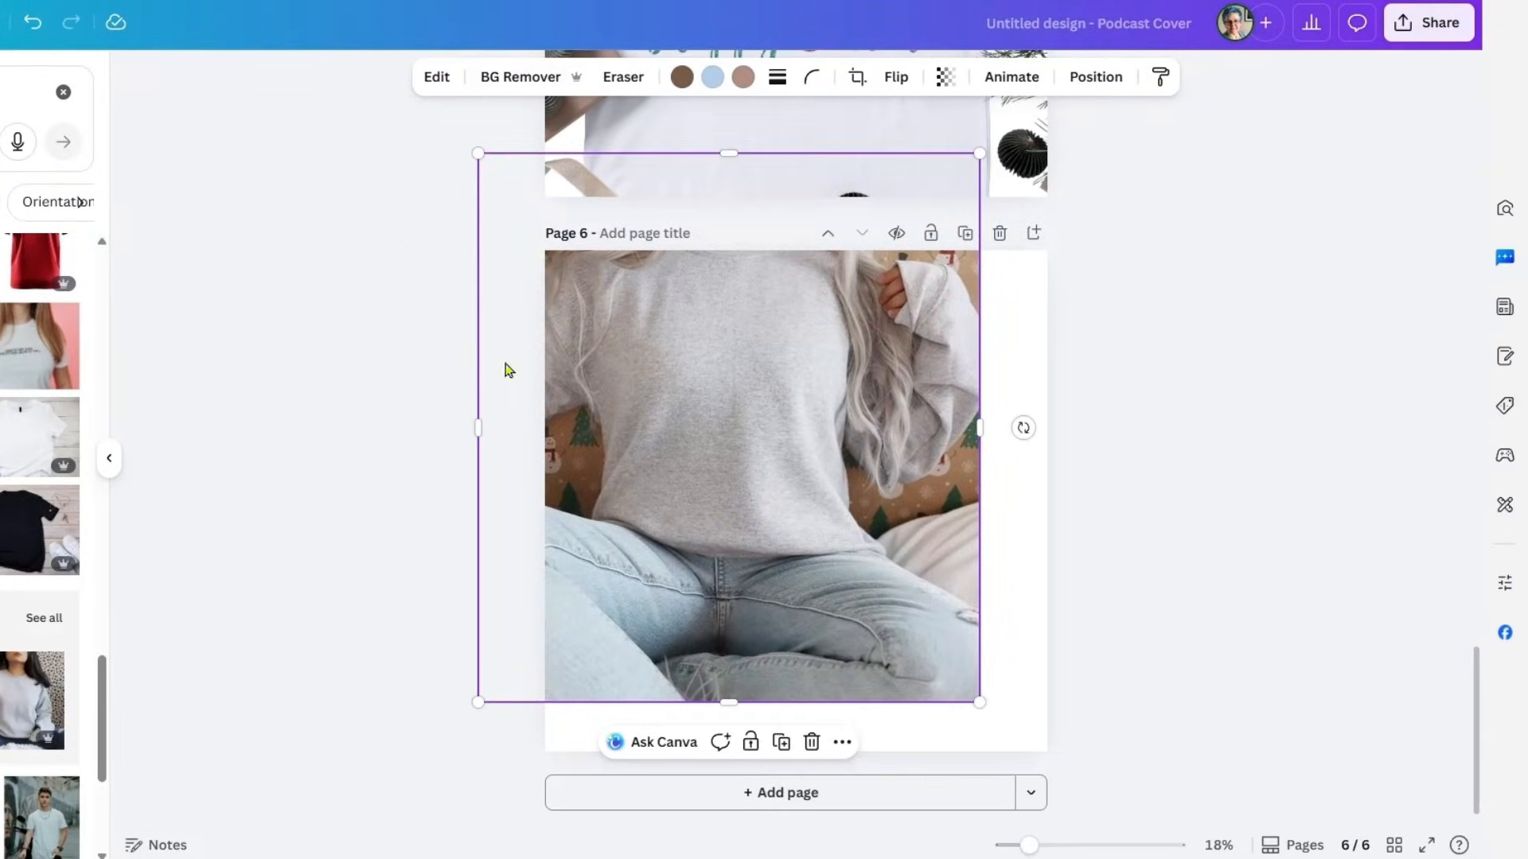
left_click_drag(979, 702, 1217, 840)
left_click_drag(827, 637, 796, 658)
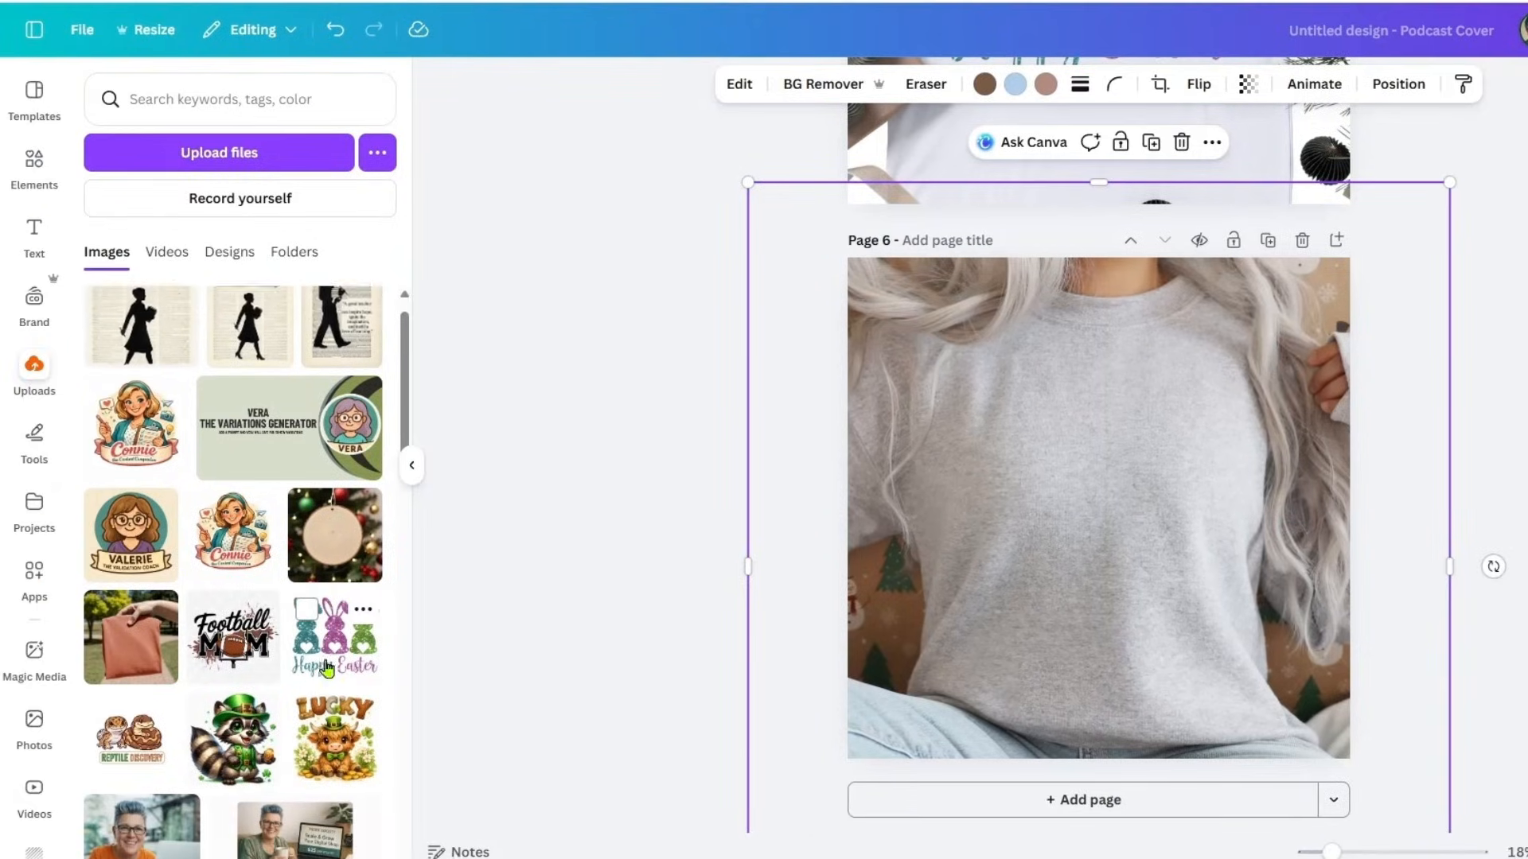
- Place the uploaded Lucky highland cow artwork on the grey sweatshirt and remove its background
scroll(216, 637, "down", 2)
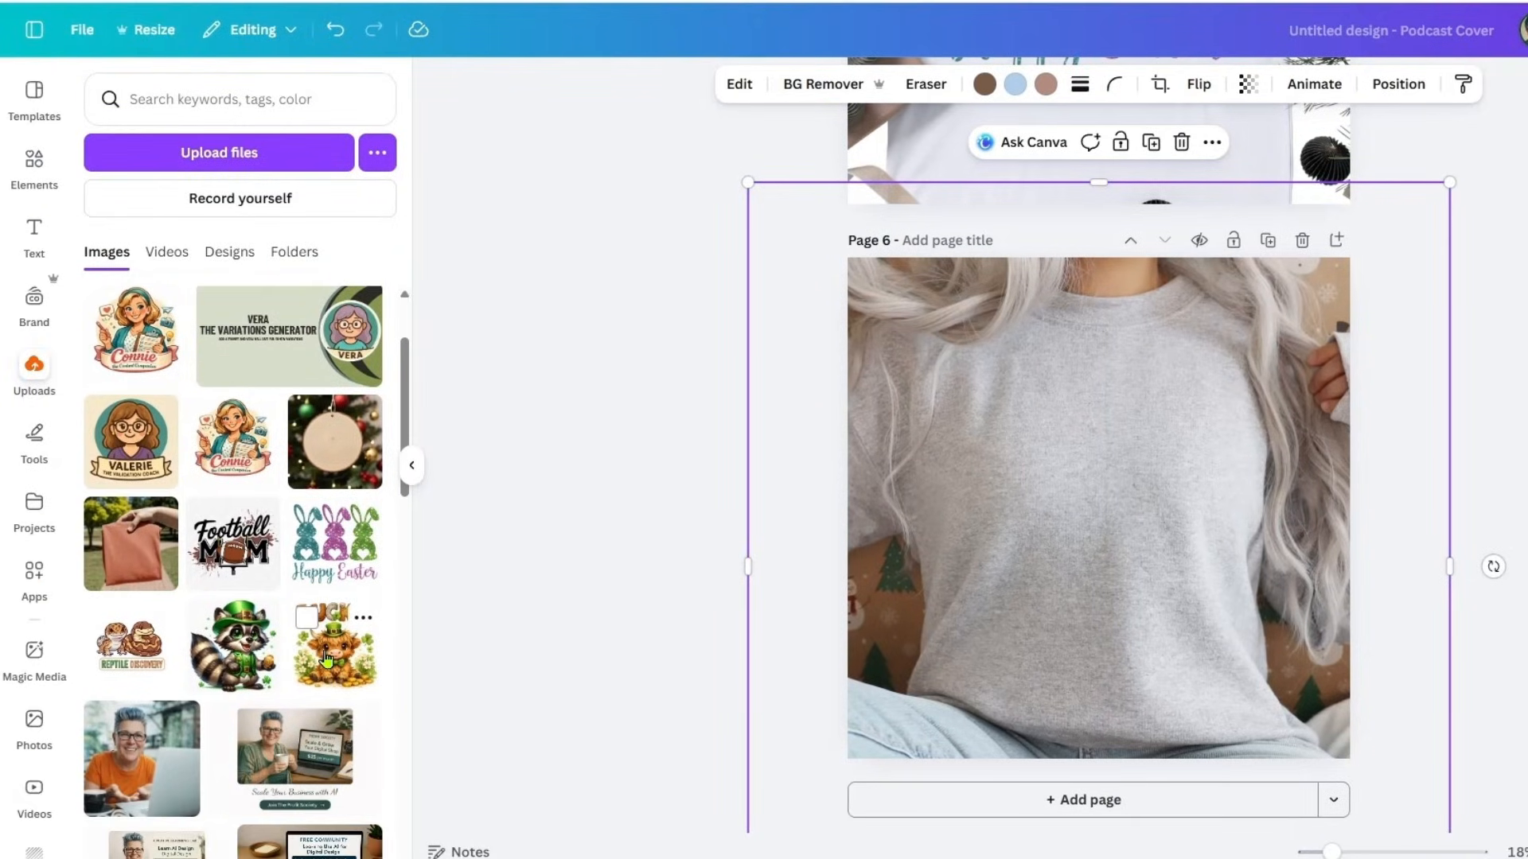
left_click(217, 660)
left_click(838, 84)
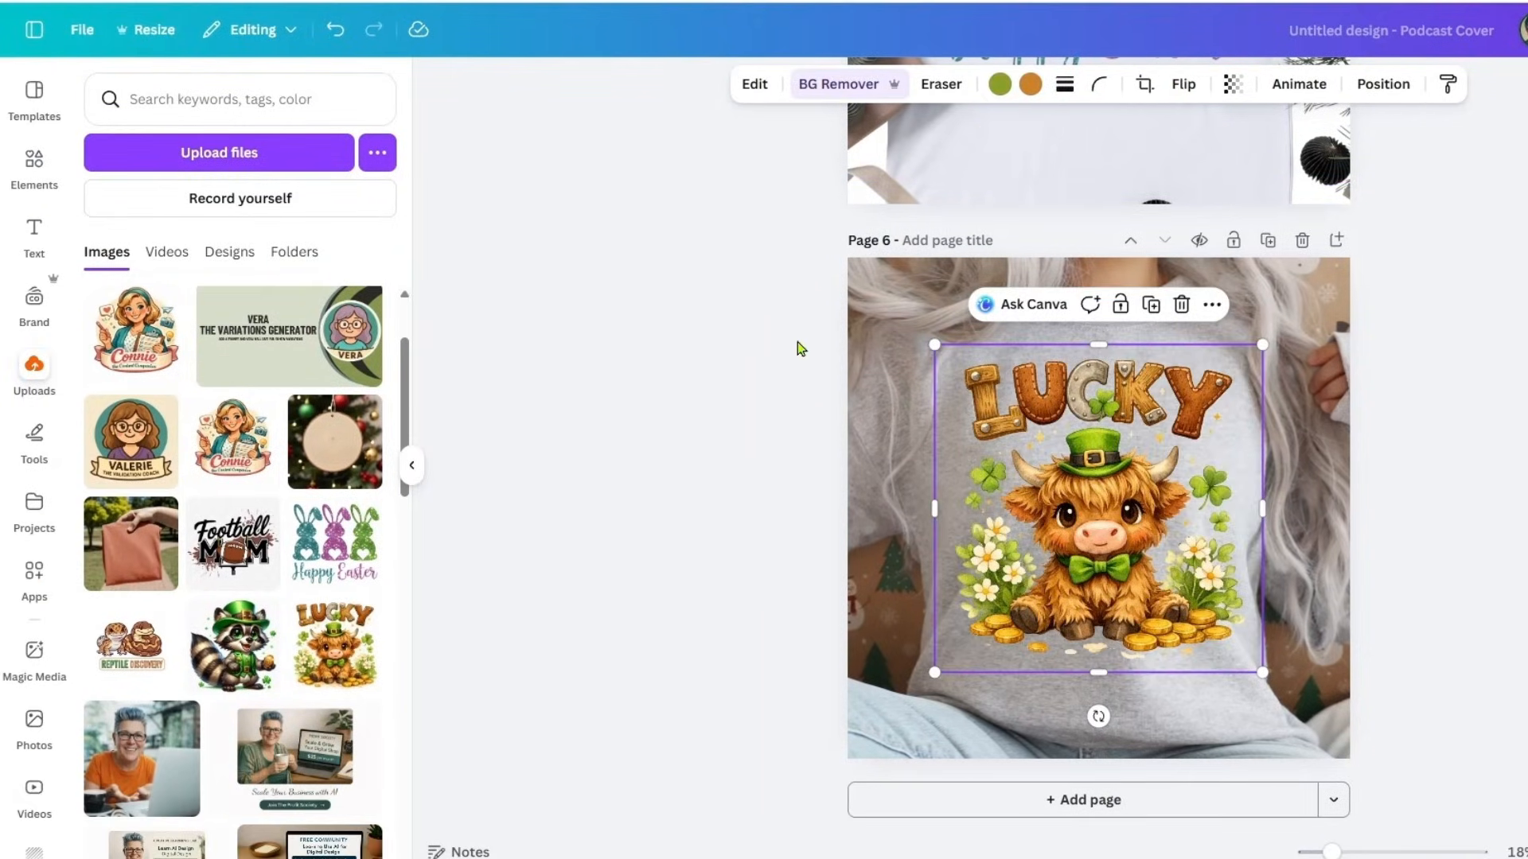
- Shrink the Lucky artwork slightly and centre it horizontally on the sweatshirt's chest
left_click_drag(1262, 672, 1217, 628)
left_click_drag(1112, 557, 1136, 568)
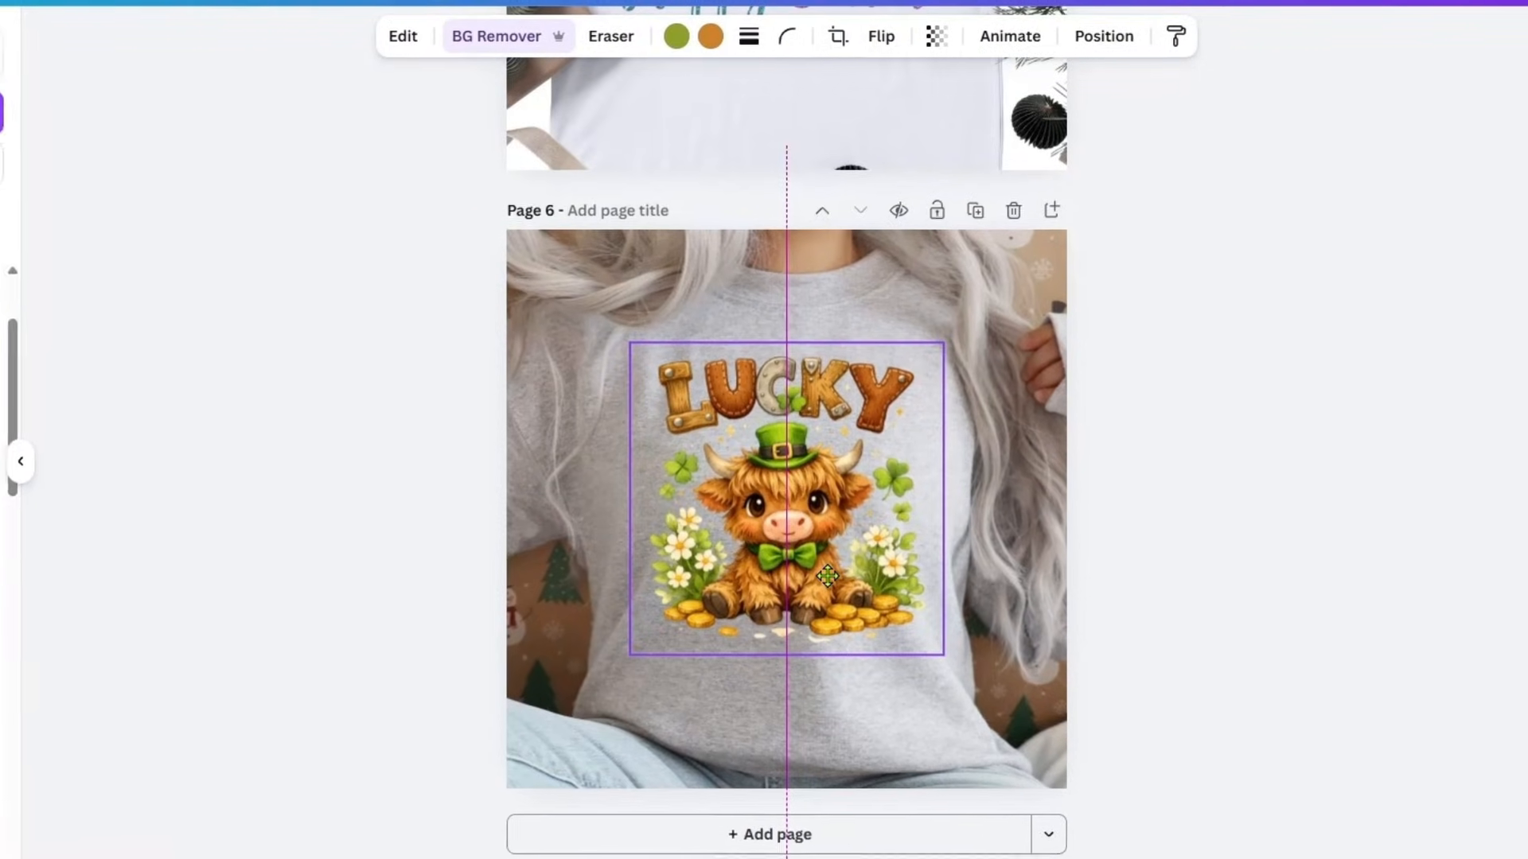
left_click_drag(828, 575, 828, 576)
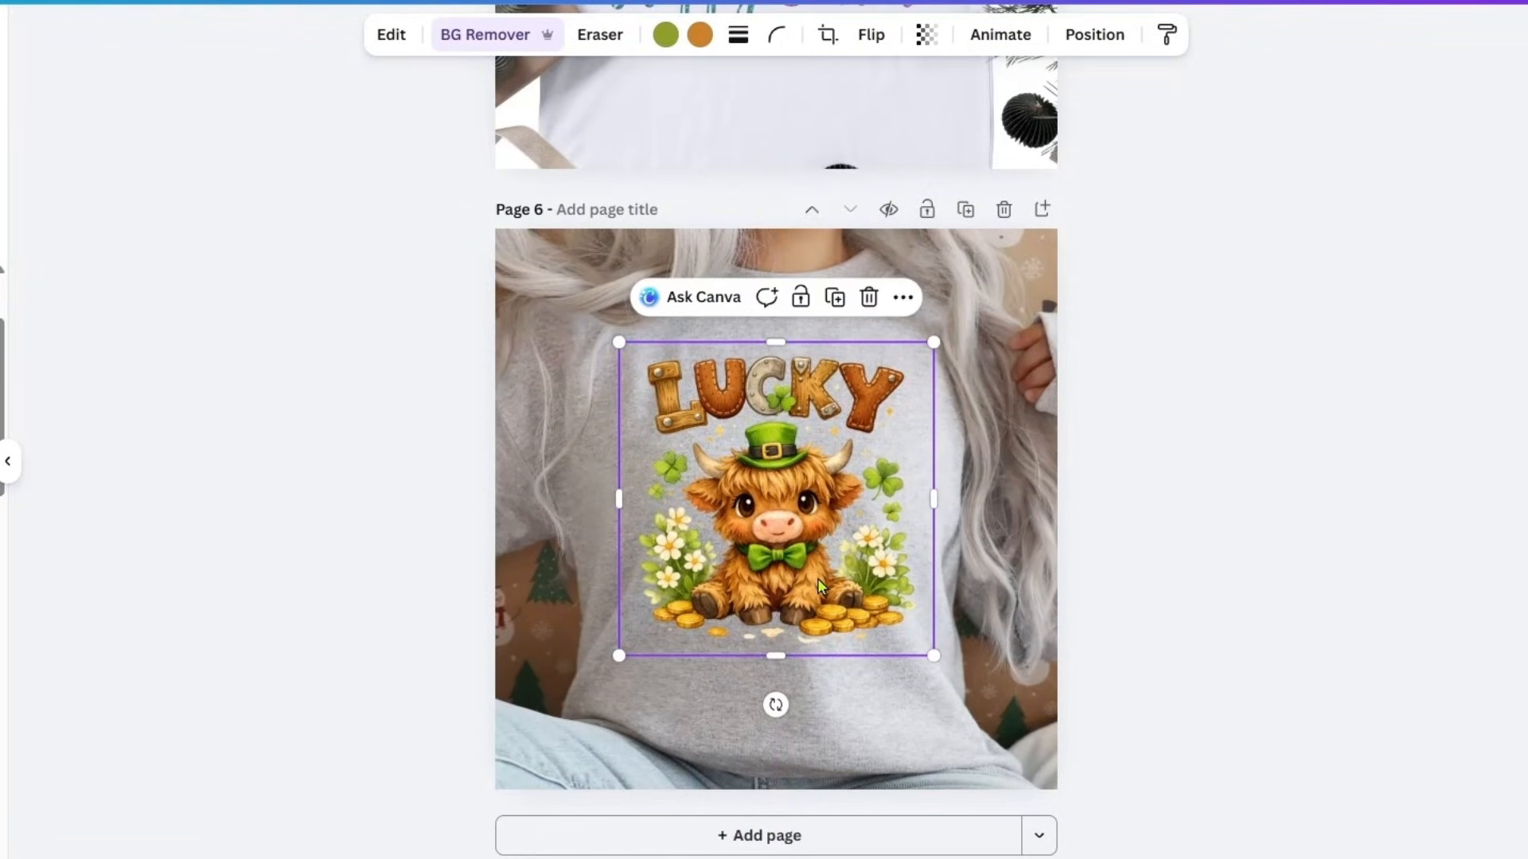
- Lower the Lucky artwork's opacity slightly to blend it into the fabric, then deselect it
left_click(926, 34)
left_click_drag(974, 124, 954, 123)
left_click(1289, 539)
left_click(1258, 532)
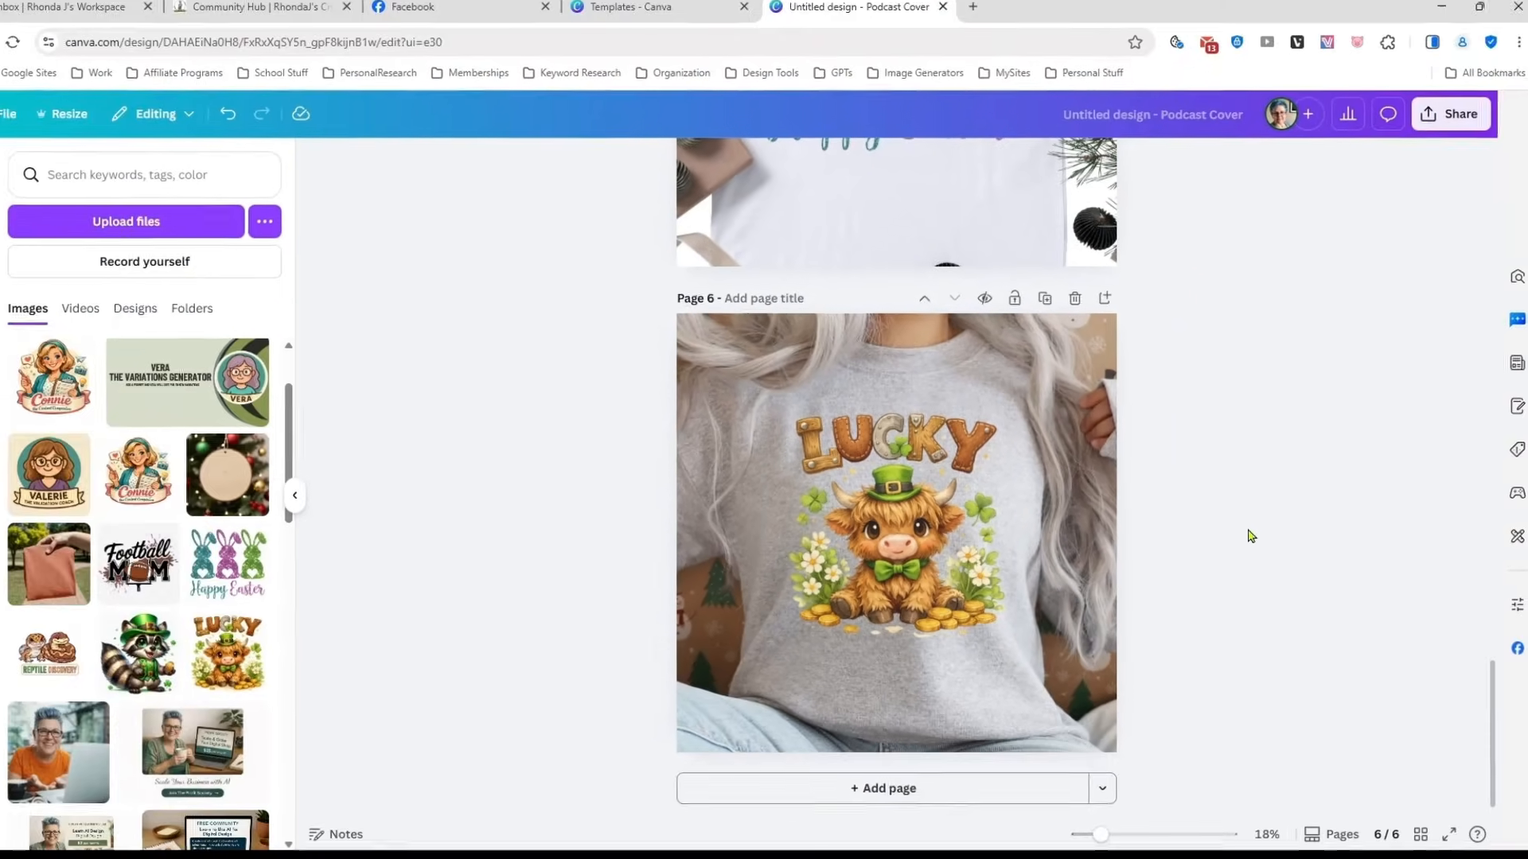
- Review the mockup pages from page 6 back up to page 1
scroll(1251, 535, "up", 5)
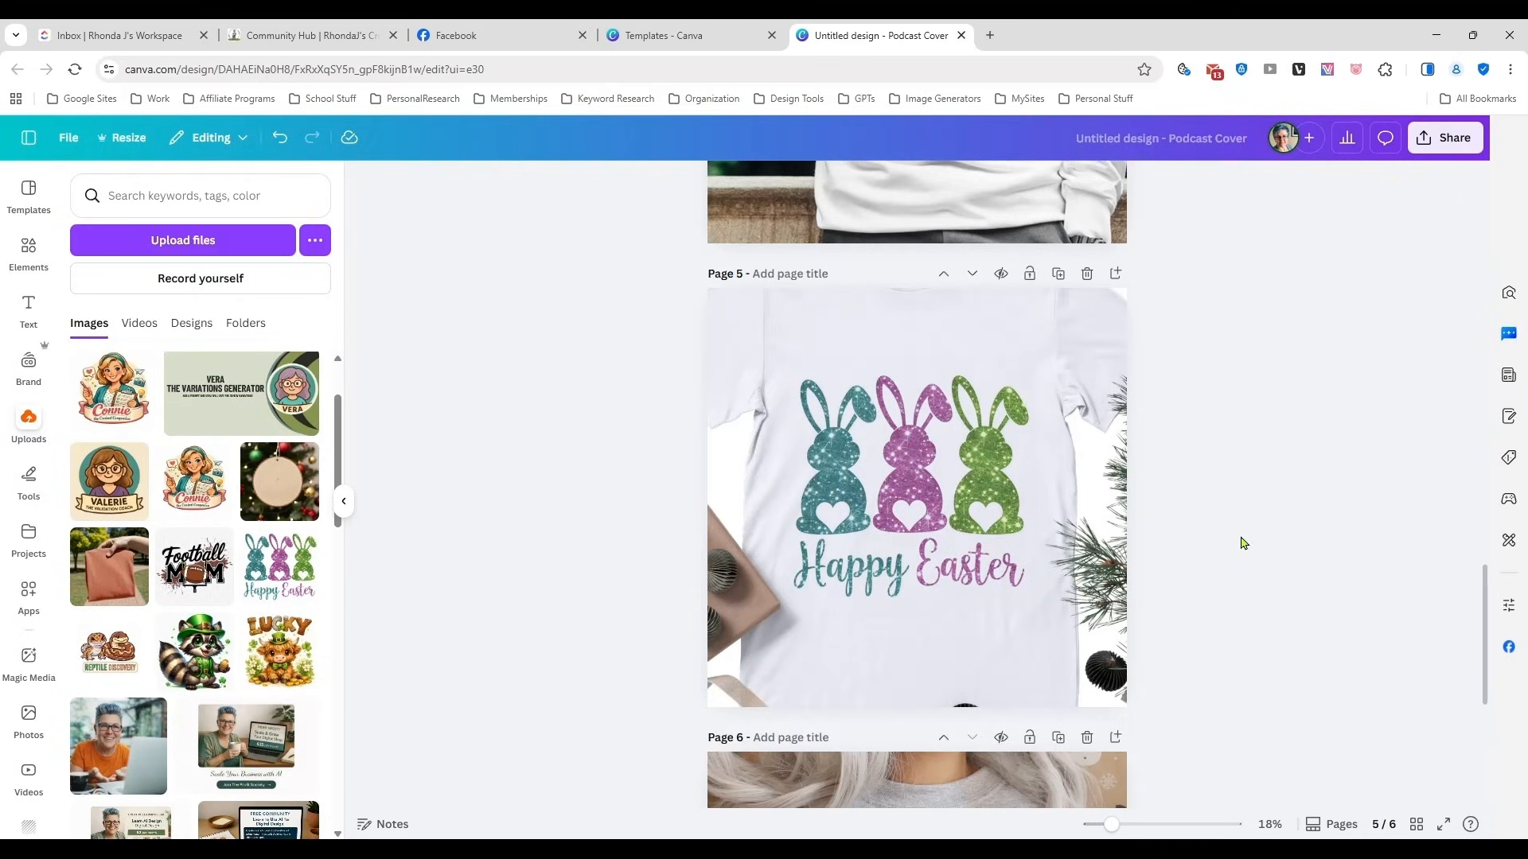
scroll(1223, 529, "up", 8)
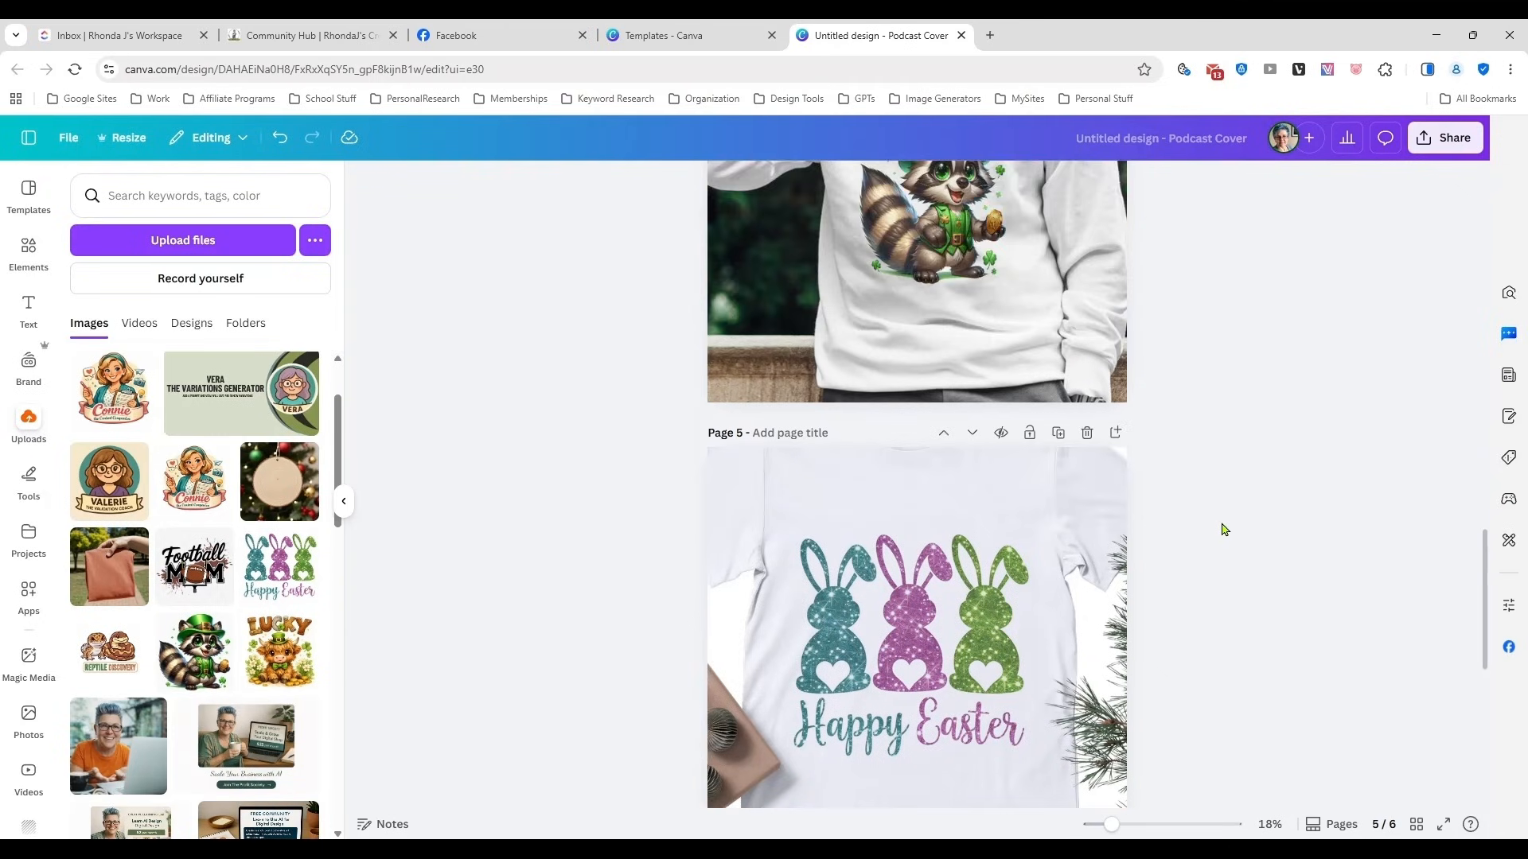
scroll(1224, 530, "up", 10)
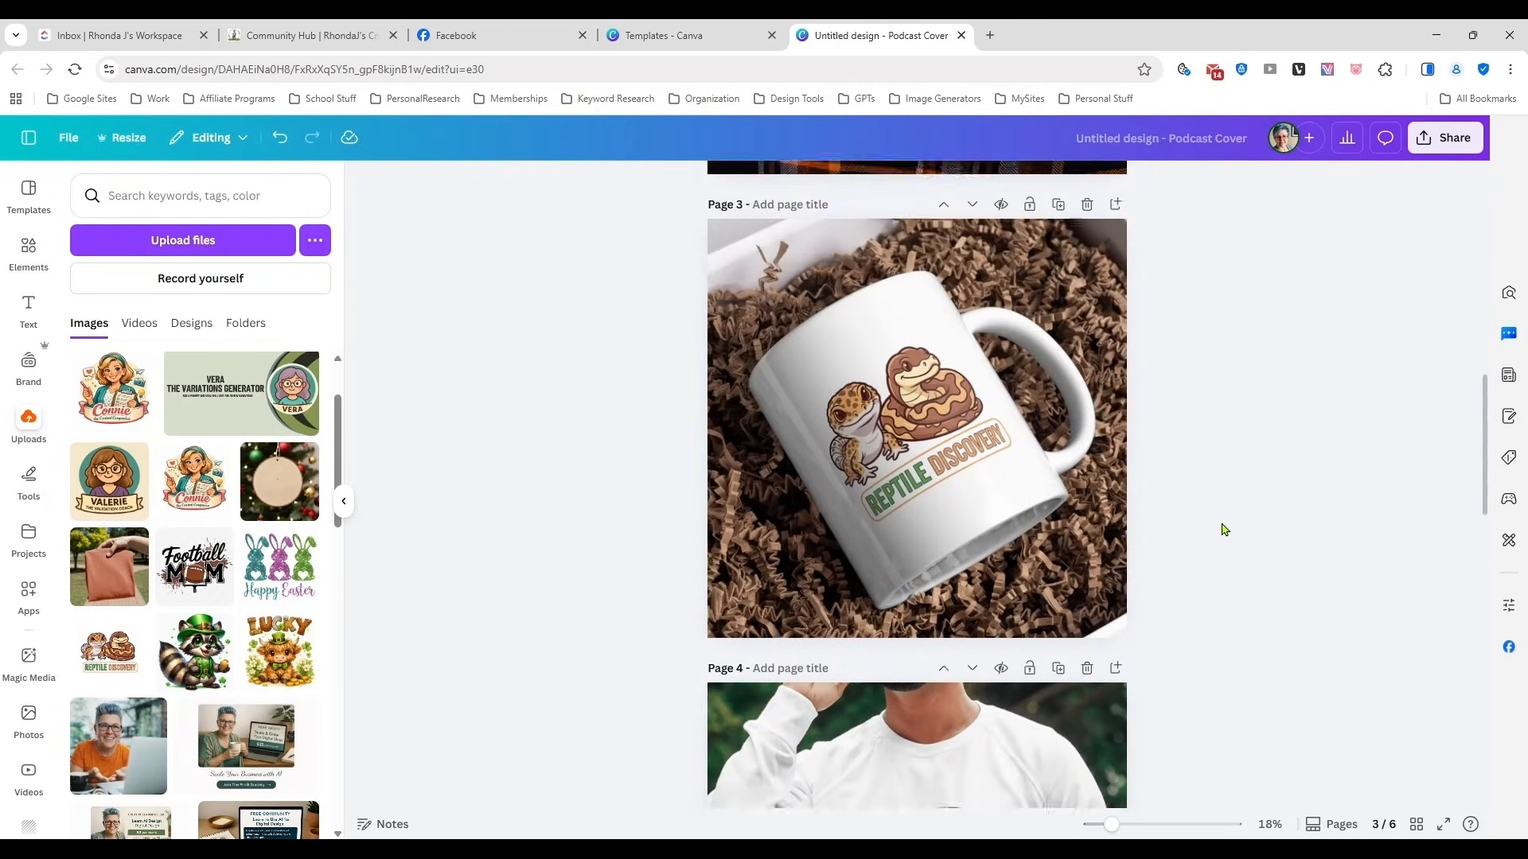
scroll(1220, 530, "up", 1)
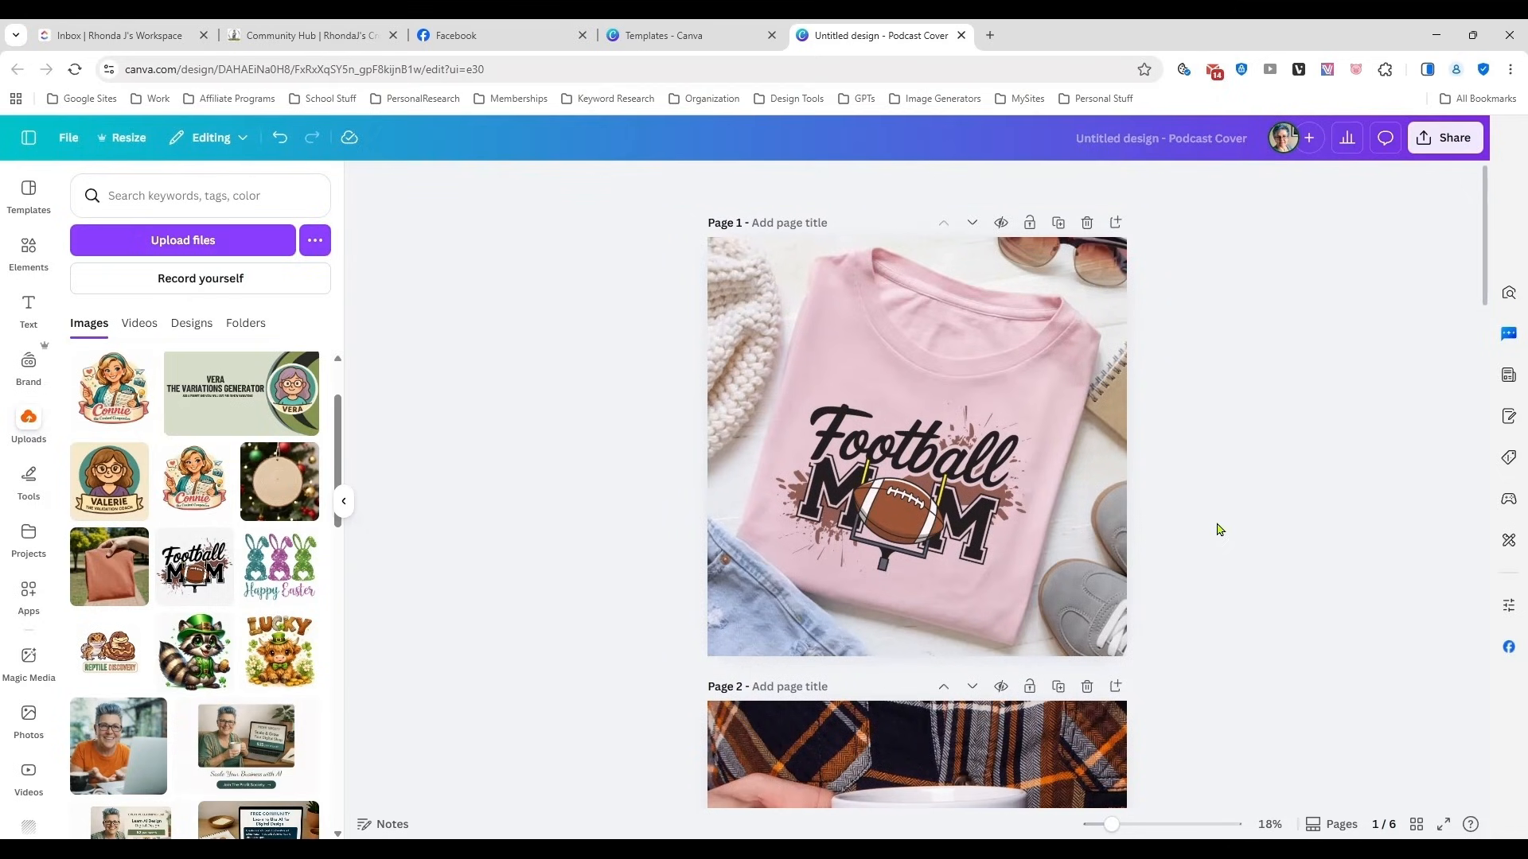